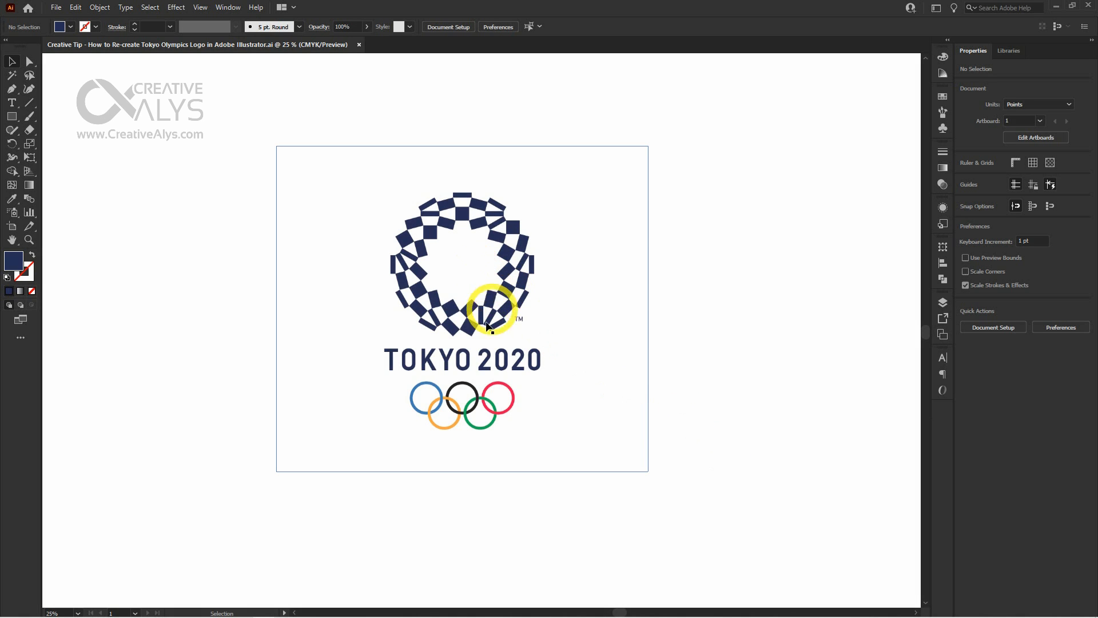
pyautogui.keyDown('ctrl'); pyautogui.click(478, 302); pyautogui.keyUp('ctrl')
pyautogui.keyDown('ctrl'); pyautogui.click(461, 302); pyautogui.keyUp('ctrl')
pyautogui.moveTo(592, 404); pyautogui.dragTo(601, 314)
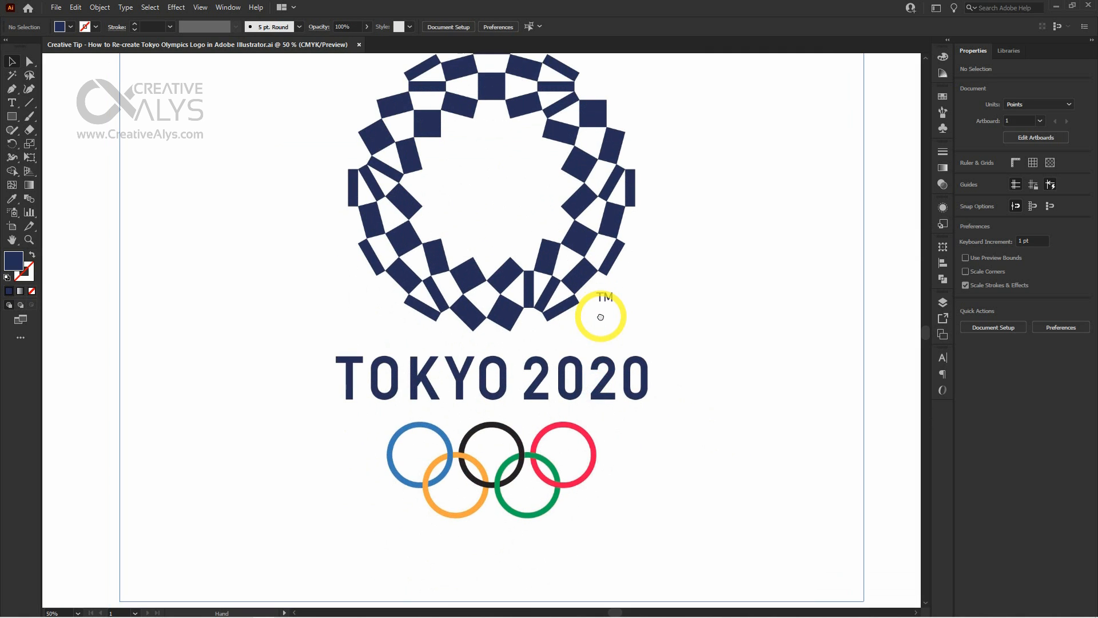
pyautogui.click(555, 279)
pyautogui.hotkey('ctrl', '-')
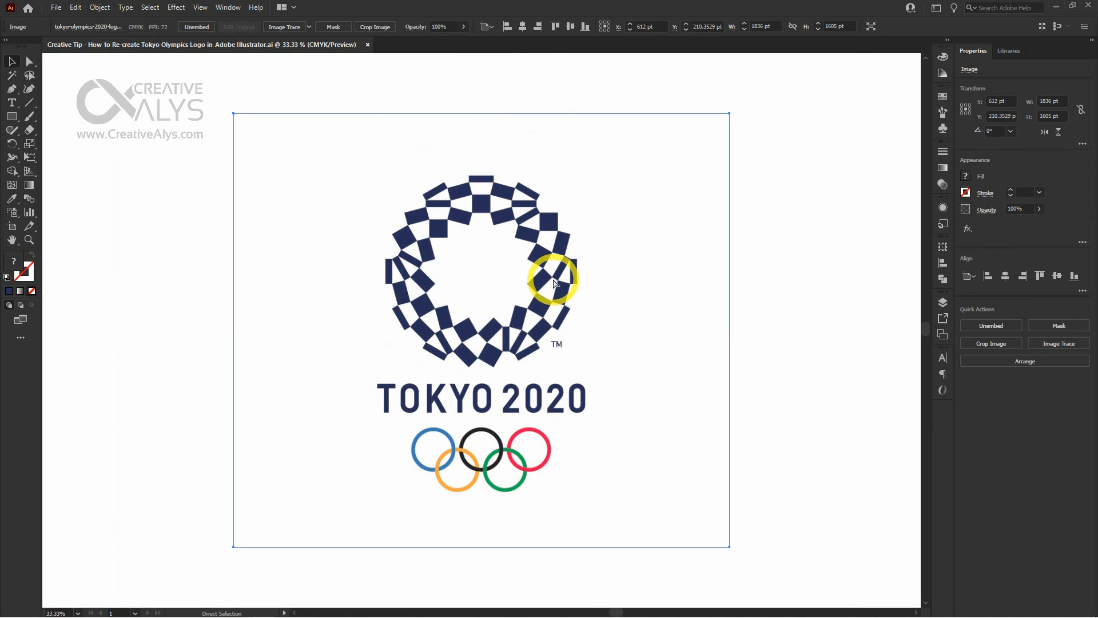
pyautogui.click(801, 371)
pyautogui.click(457, 326)
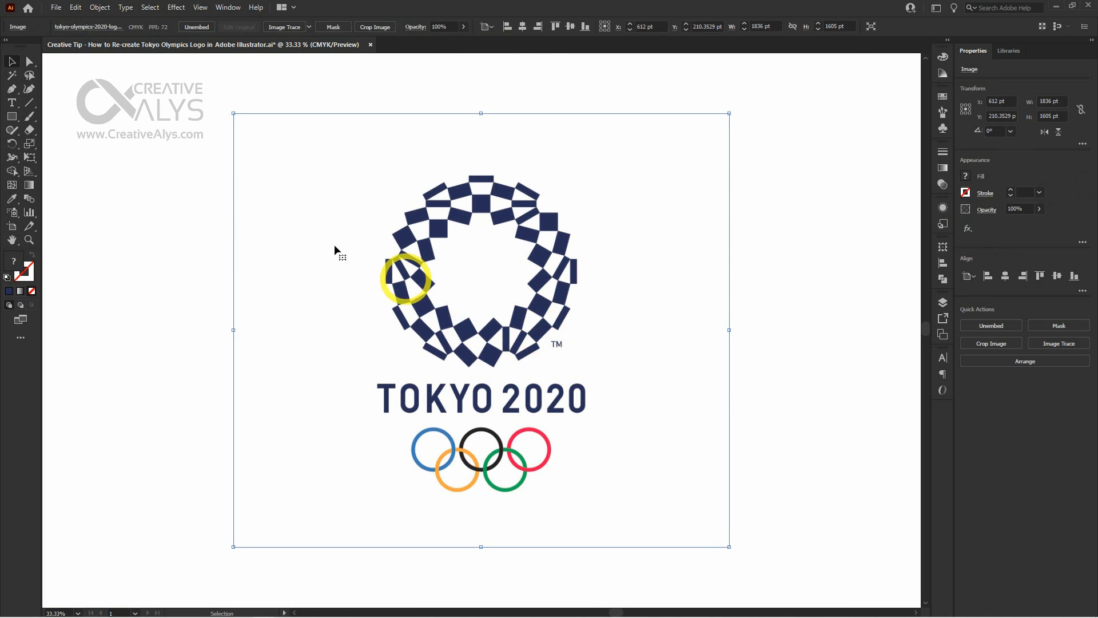
pyautogui.click(792, 409)
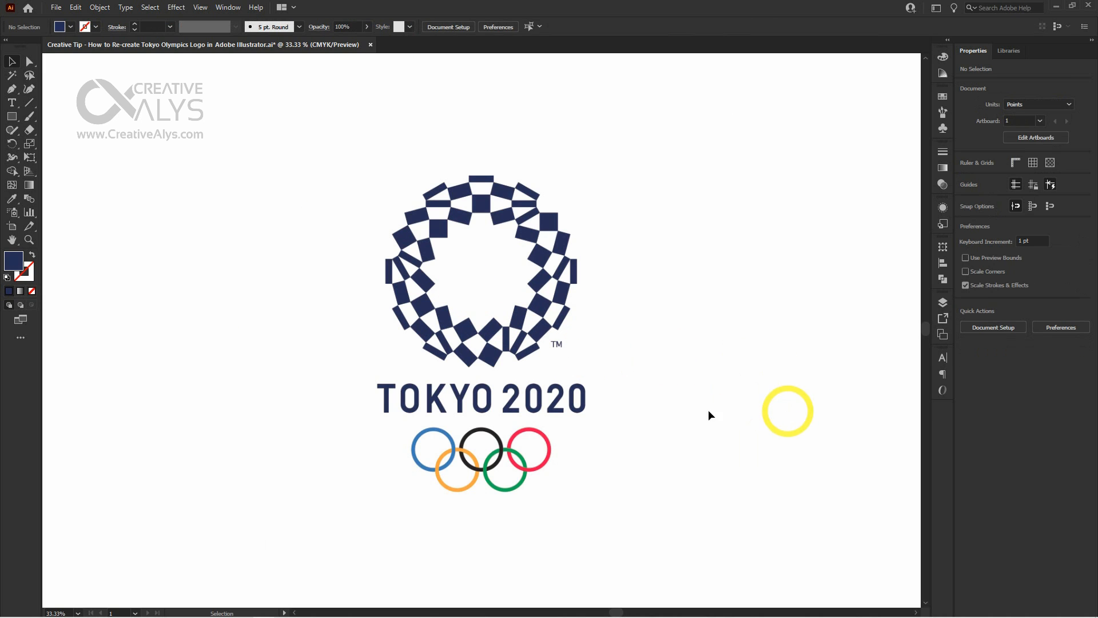
# Select the placed Tokyo 2020 logo image and lock it as a tracing reference.
pyautogui.scroll(1, 486, 303)
pyautogui.click(636, 305)
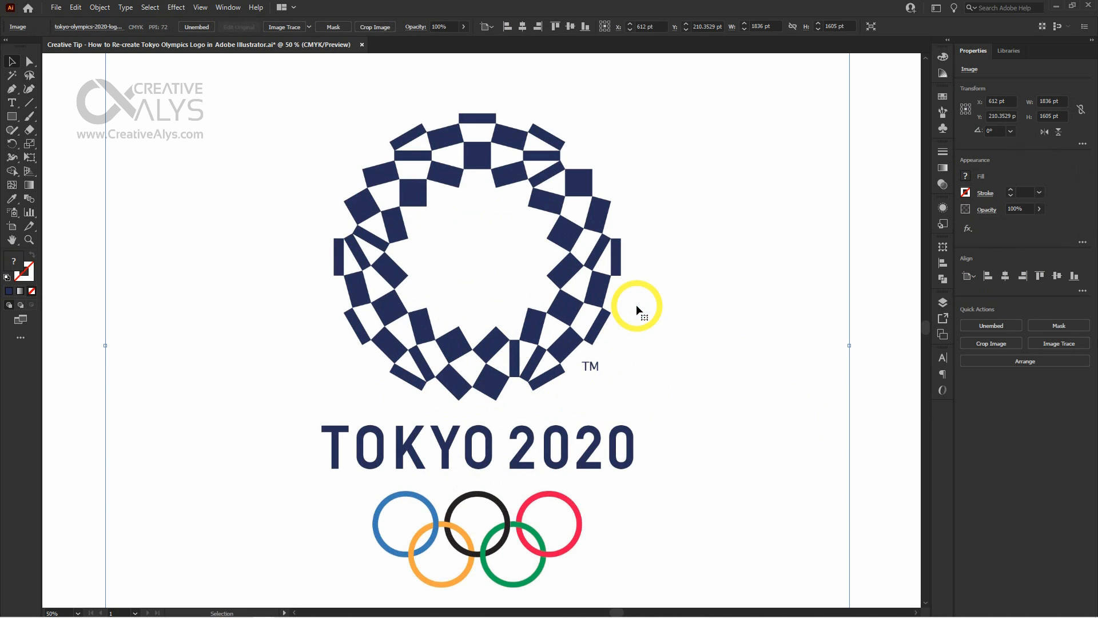
pyautogui.hotkey('ctrl', '2')
# Draw a square of about 710 pt covering the full extent of the checkered ring emblem.
pyautogui.keyDown('ctrl'); pyautogui.click(464, 276); pyautogui.keyUp('ctrl')
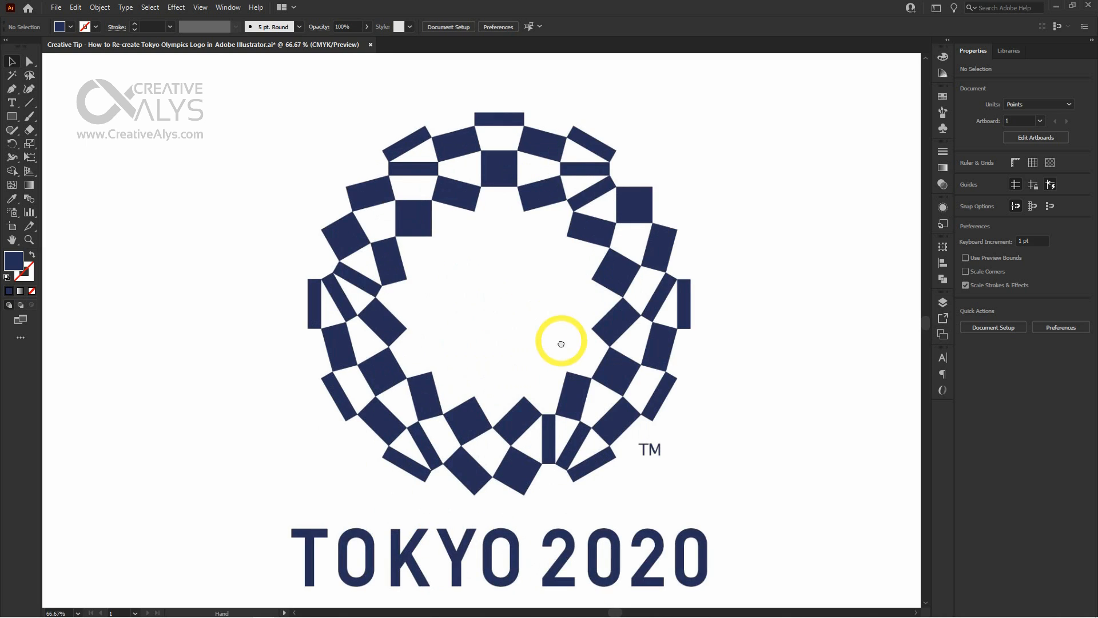
pyautogui.moveTo(561, 343); pyautogui.dragTo(564, 367)
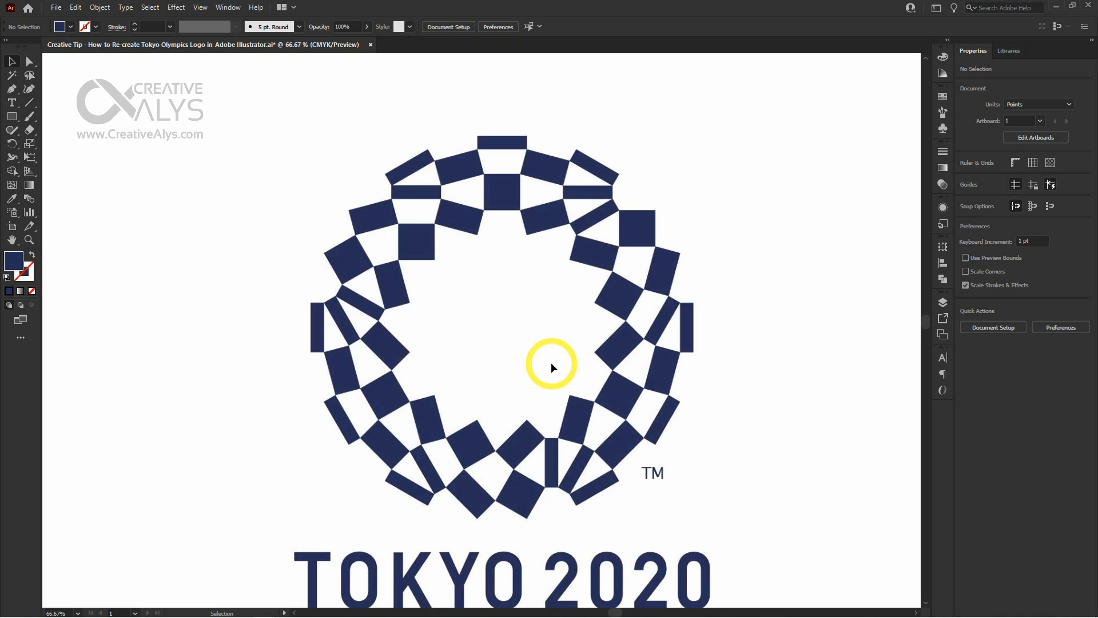
pyautogui.click(11, 116)
pyautogui.moveTo(312, 130); pyautogui.dragTo(693, 517)
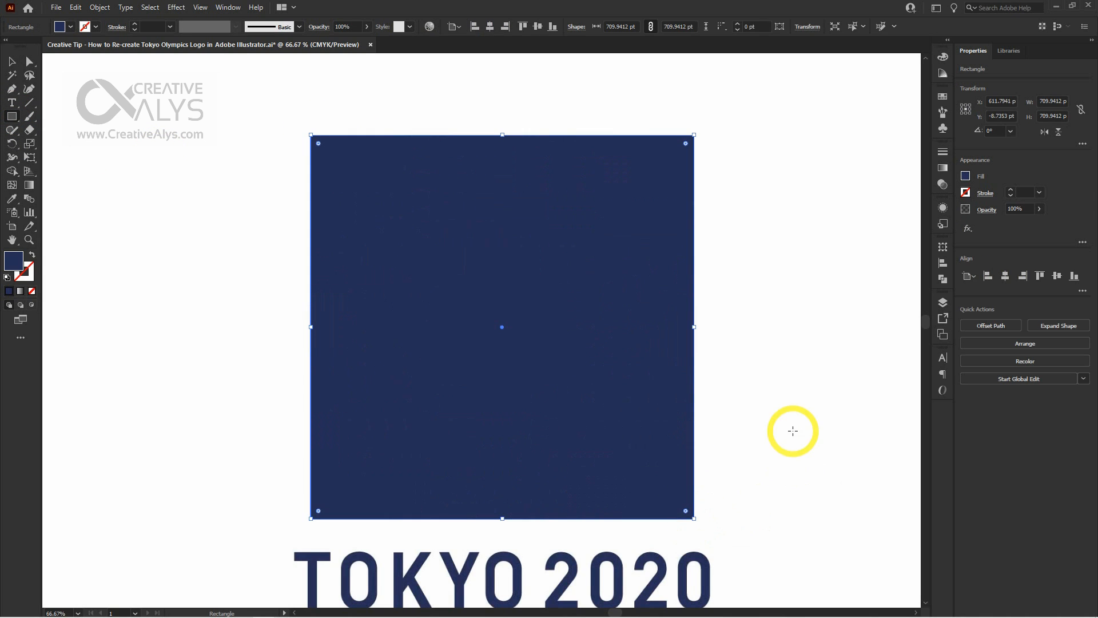
# Give the large square a black fill and set its opacity to 20%.
pyautogui.press('v')
pyautogui.click(942, 56)
pyautogui.click(802, 130)
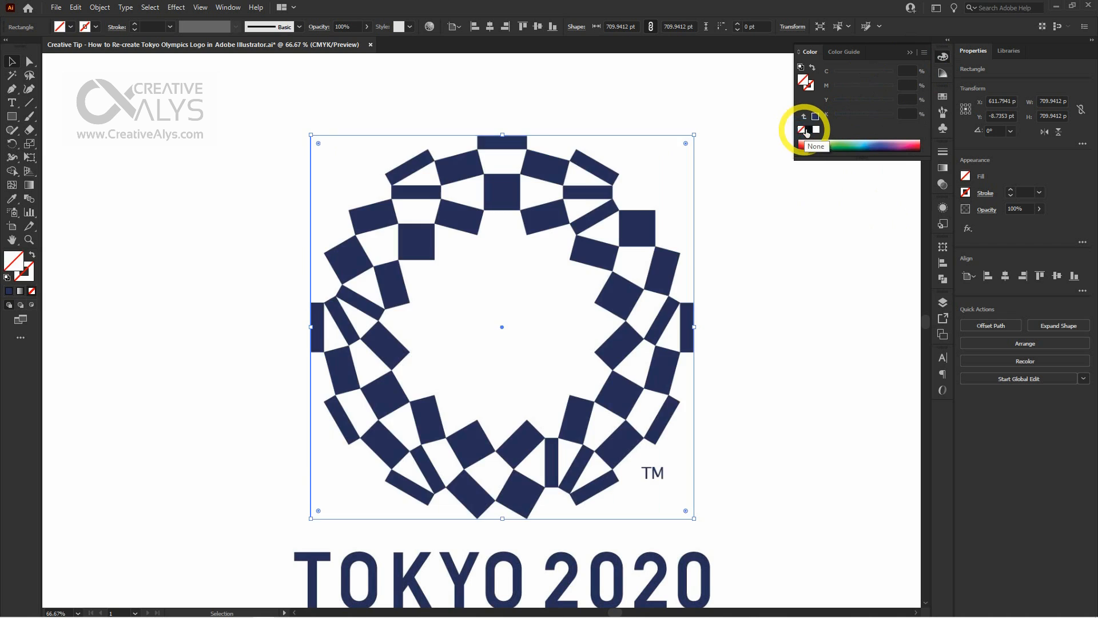
pyautogui.click(808, 130)
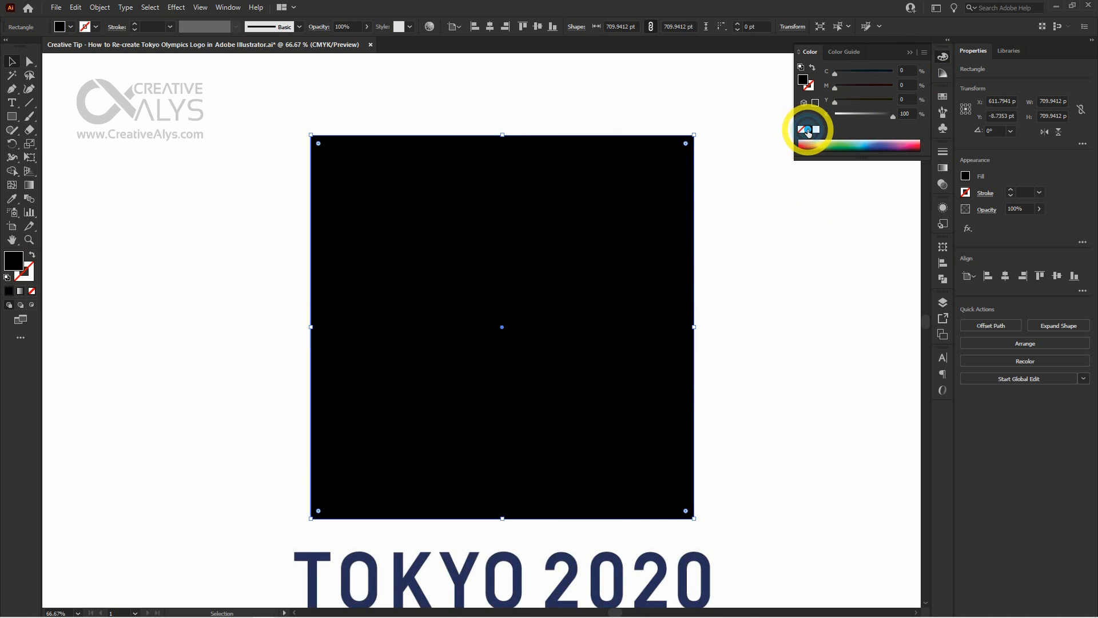
pyautogui.click(1021, 210)
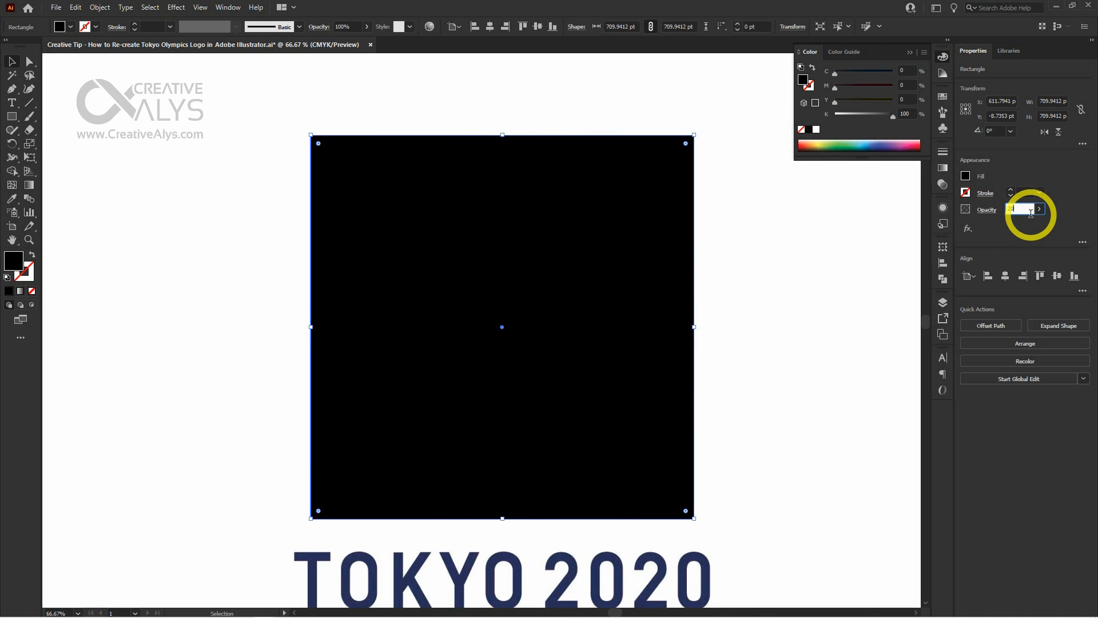
pyautogui.write('20')
pyautogui.press('Return')
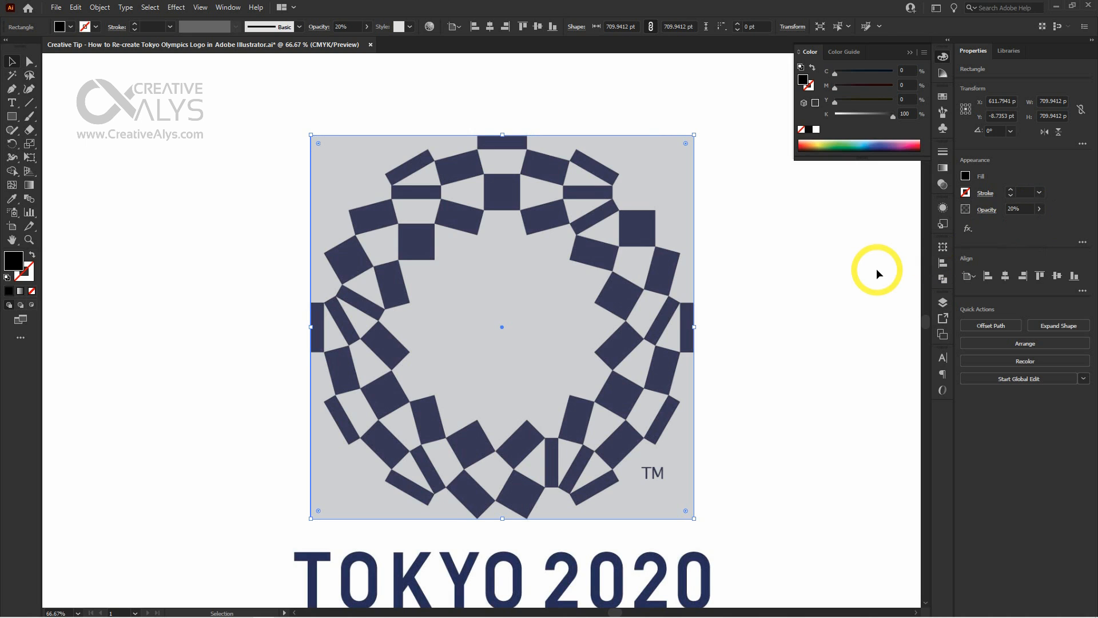
# Trace the emblem's topmost bar and the square tile below it with two separate rectangles.
pyautogui.press('Tab')
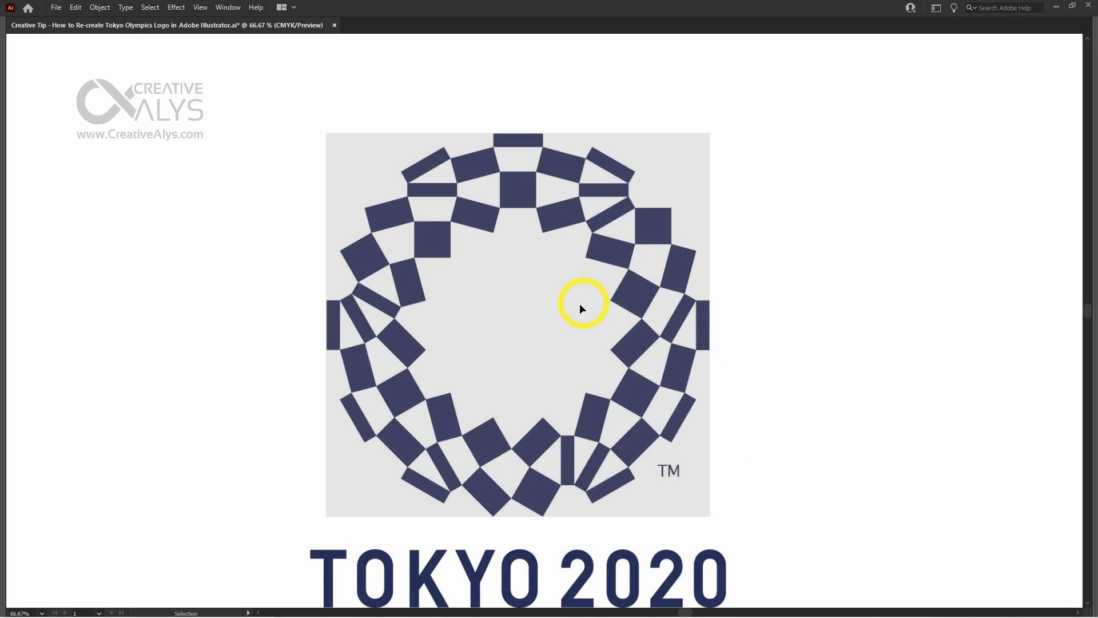
pyautogui.moveTo(770, 451); pyautogui.dragTo(766, 415)
pyautogui.keyDown('ctrl'); pyautogui.click(538, 241); pyautogui.keyUp('ctrl')
pyautogui.keyDown('ctrl'); pyautogui.click(536, 240); pyautogui.keyUp('ctrl')
pyautogui.keyDown('ctrl'); pyautogui.click(478, 217); pyautogui.keyUp('ctrl')
pyautogui.moveTo(597, 294); pyautogui.dragTo(549, 293)
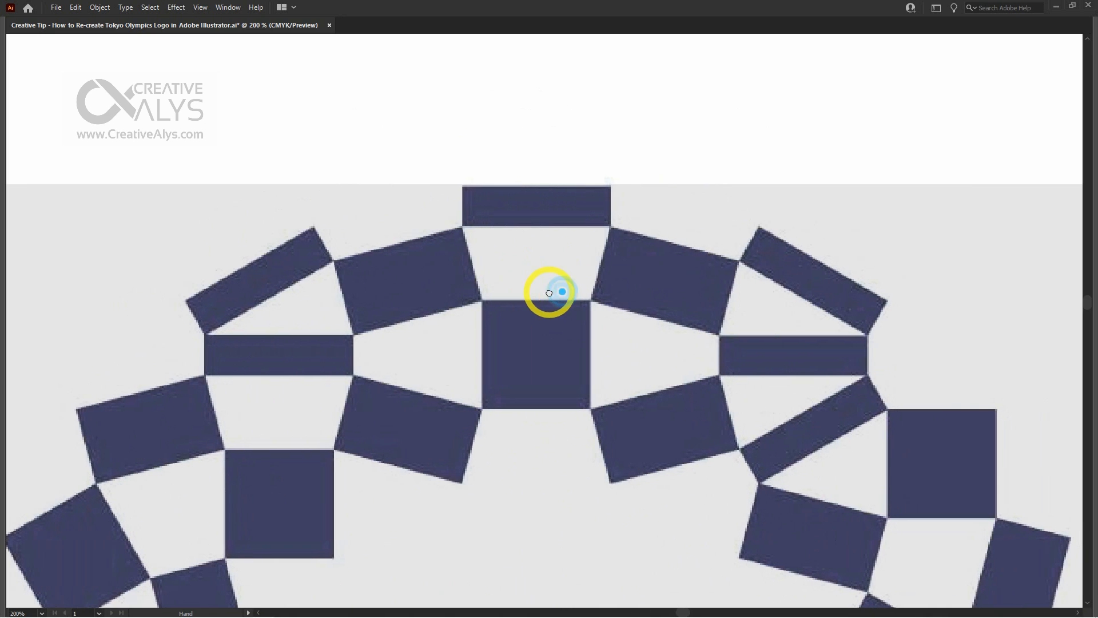
pyautogui.press('m')
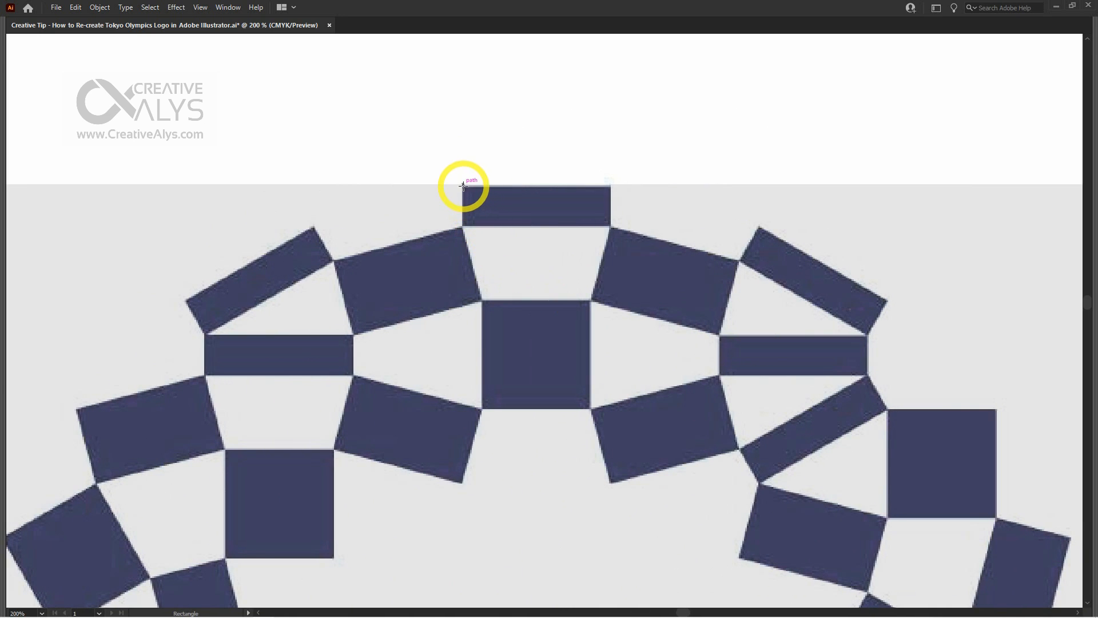
pyautogui.moveTo(464, 185); pyautogui.dragTo(610, 225)
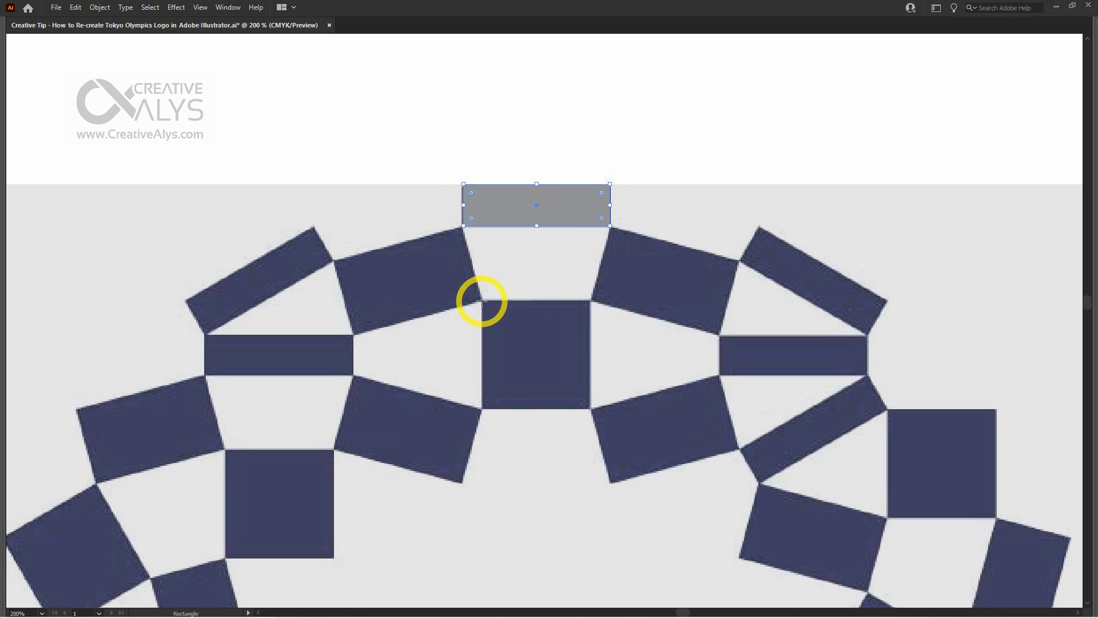
pyautogui.moveTo(483, 300); pyautogui.dragTo(589, 408)
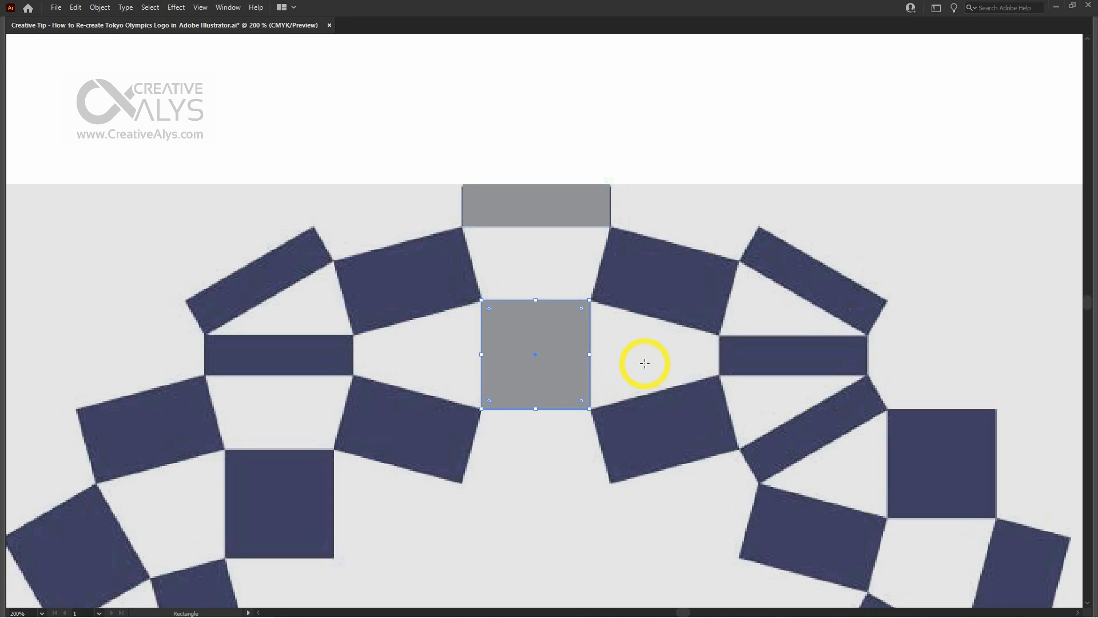
pyautogui.keyDown('ctrl'); pyautogui.click(645, 363); pyautogui.keyUp('ctrl')
# Draw a rectangle, snap its upper-right corner to the top bar's lower-left corner, and rotate it to match the adjacent slanted tile.
pyautogui.moveTo(371, 338); pyautogui.dragTo(421, 346)
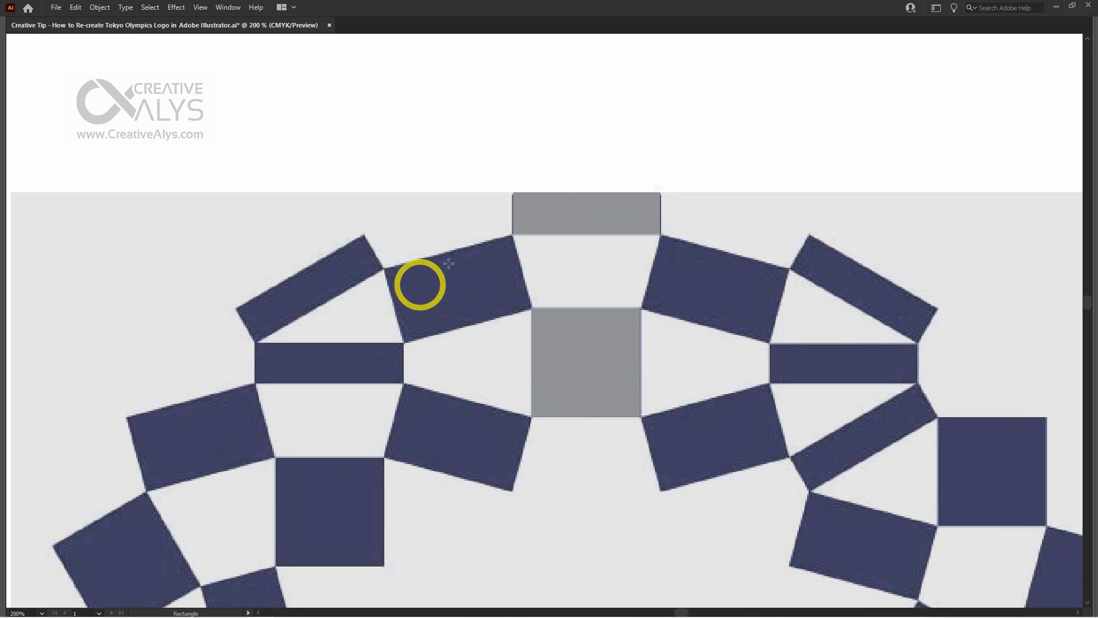
pyautogui.moveTo(512, 237); pyautogui.dragTo(600, 307)
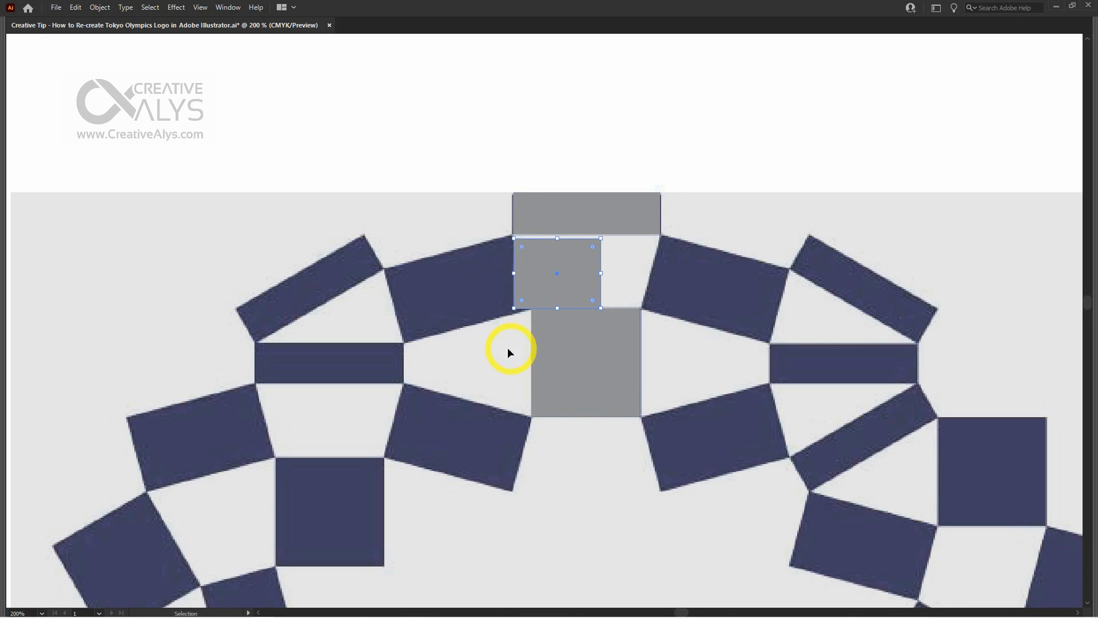
pyautogui.moveTo(514, 238); pyautogui.dragTo(418, 278)
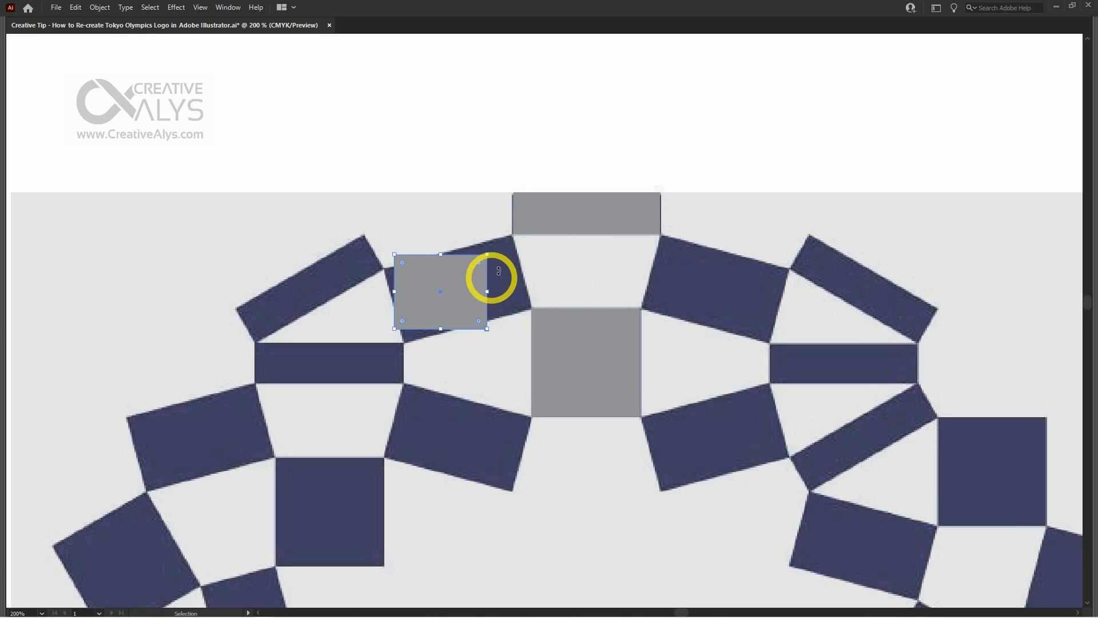
pyautogui.moveTo(487, 259); pyautogui.dragTo(513, 239)
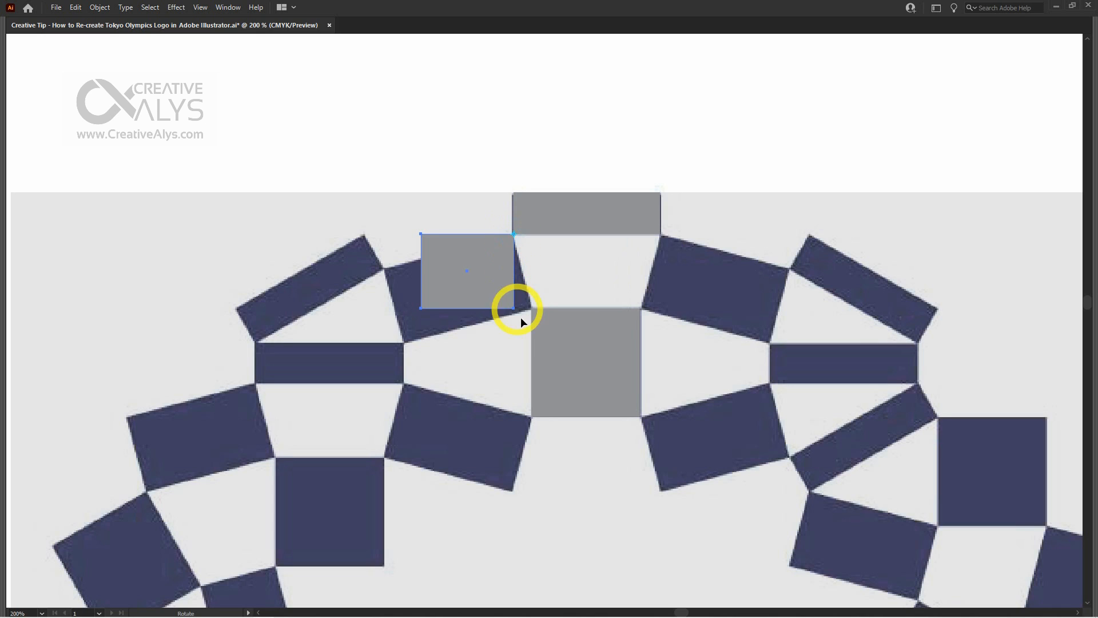
pyautogui.moveTo(521, 317); pyautogui.dragTo(547, 315)
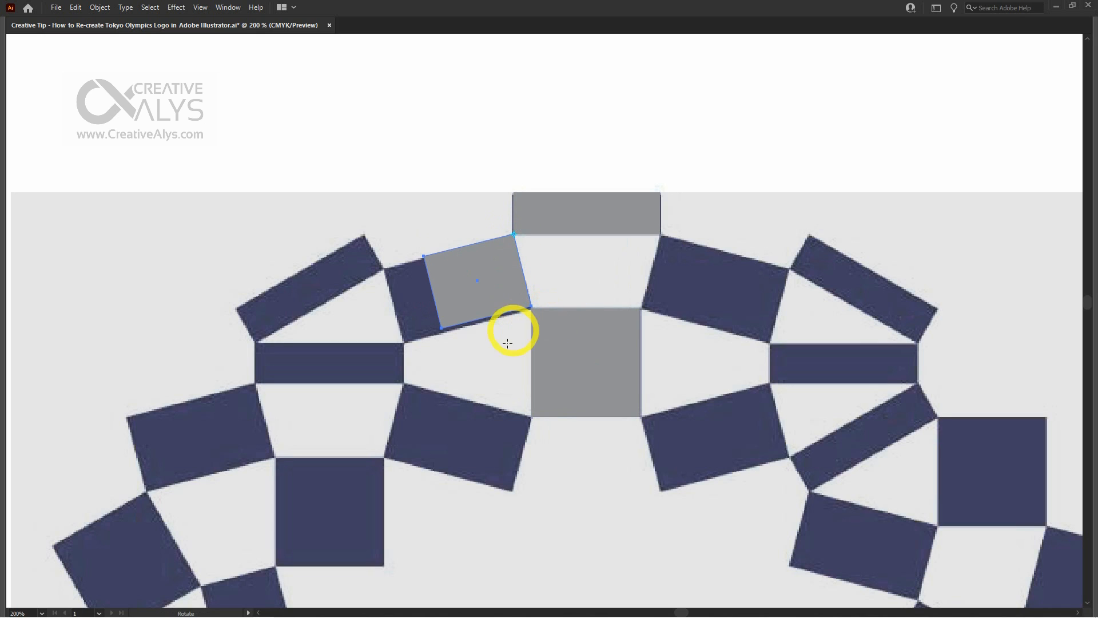
# Reshape the rotated rectangle by snapping its anchor points to the corners of the slanted tile beneath it.
pyautogui.press('v')
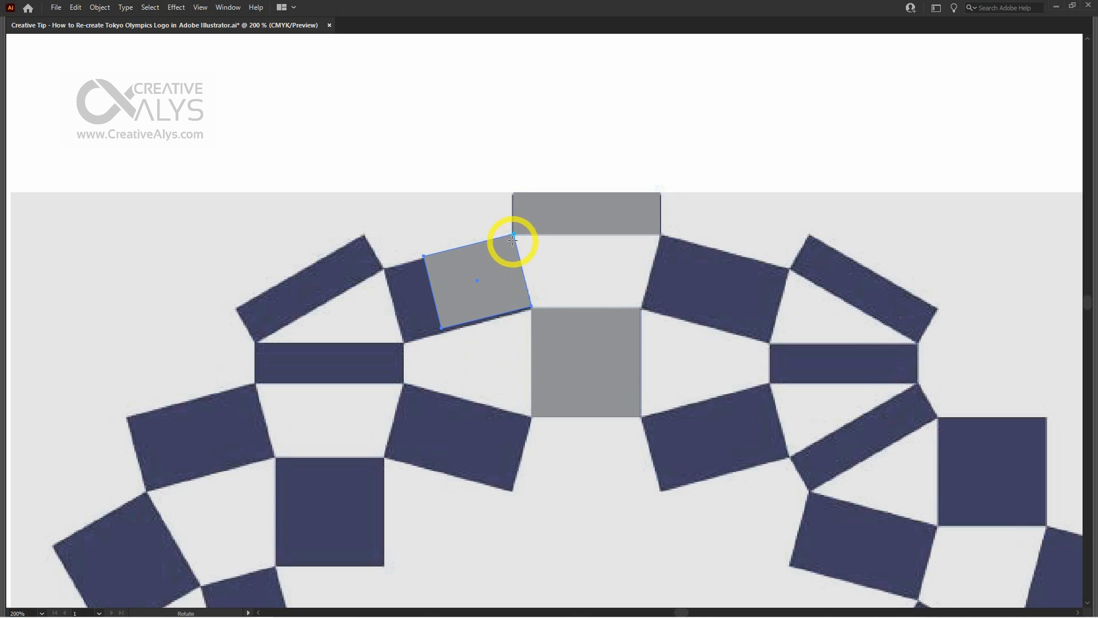
pyautogui.moveTo(542, 327); pyautogui.dragTo(532, 309)
pyautogui.press('a')
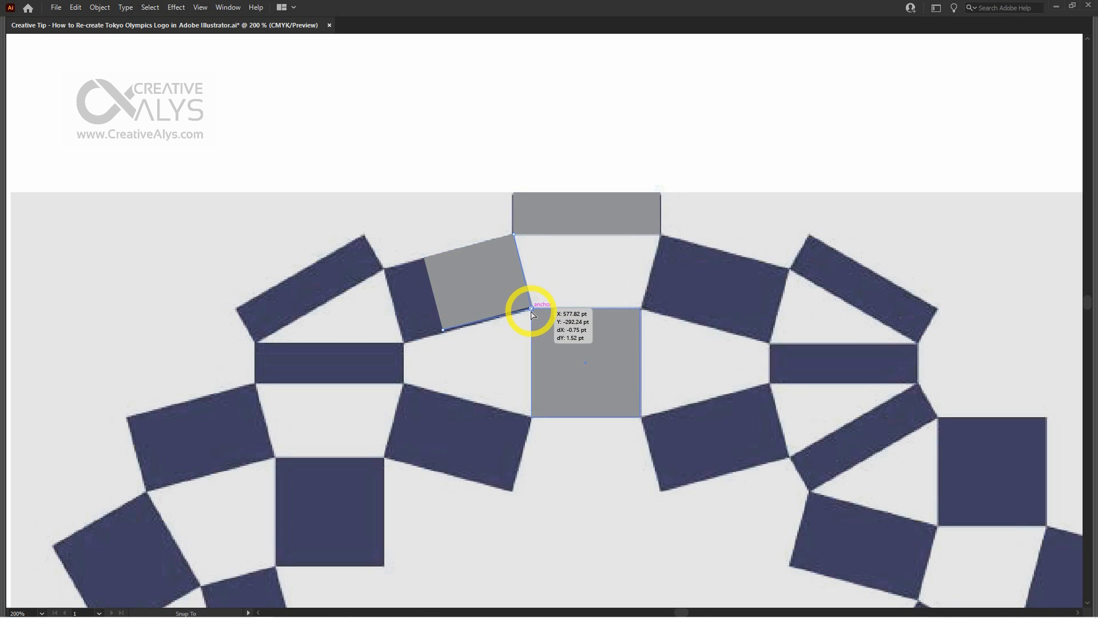
pyautogui.moveTo(443, 334); pyautogui.dragTo(404, 344)
pyautogui.moveTo(427, 263); pyautogui.dragTo(385, 266)
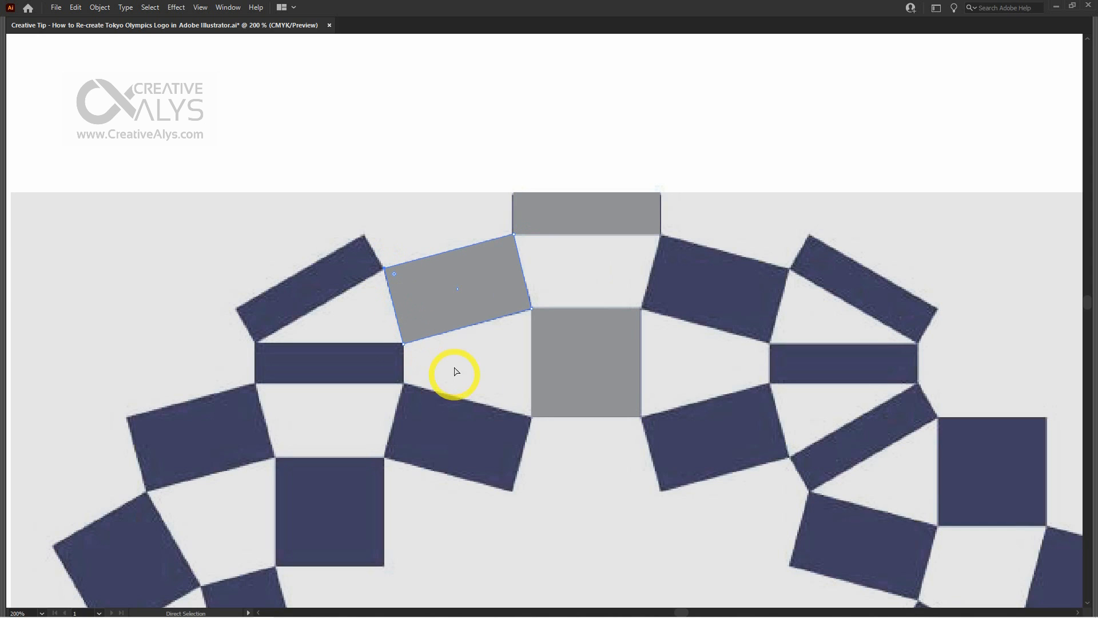
pyautogui.click(480, 363)
# Duplicate the traced slanted tile downward, reflect the copy across the vertical axis, and snap it onto the inner slanted tile left of the centre square.
pyautogui.scroll(-2, 490, 324)
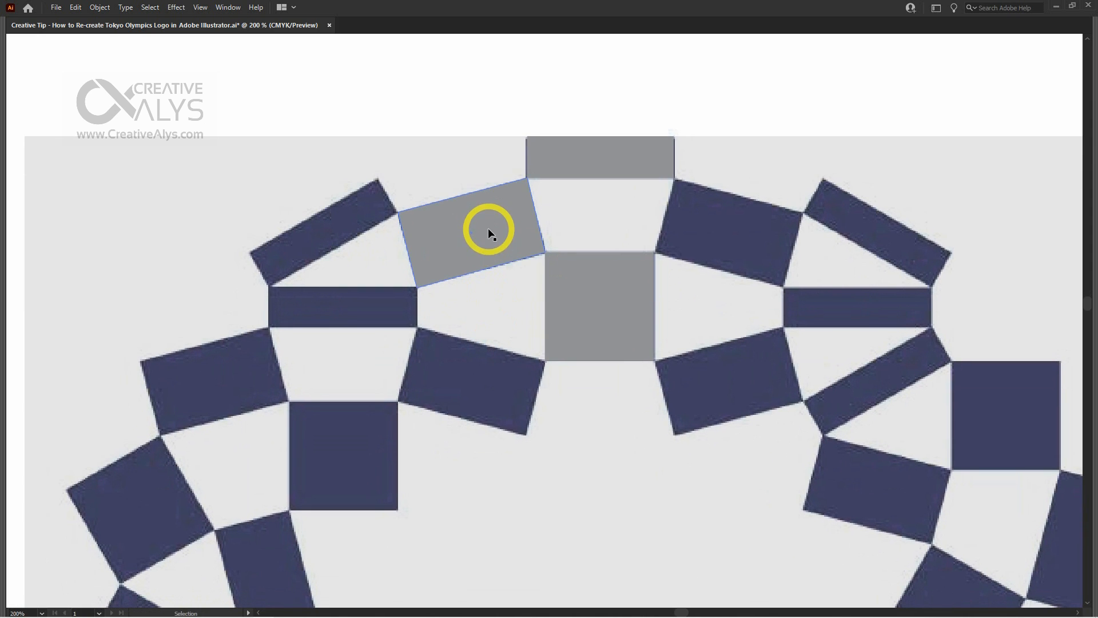
pyautogui.moveTo(490, 227); pyautogui.dragTo(490, 305)
pyautogui.rightClick(490, 309)
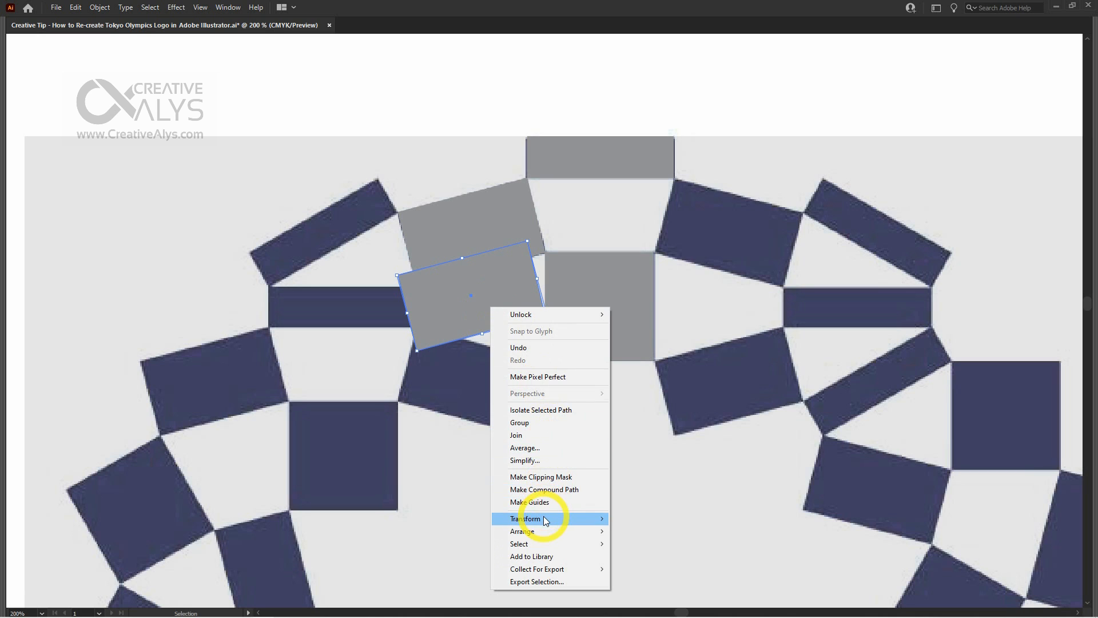
pyautogui.moveTo(605, 518)
pyautogui.click(664, 462)
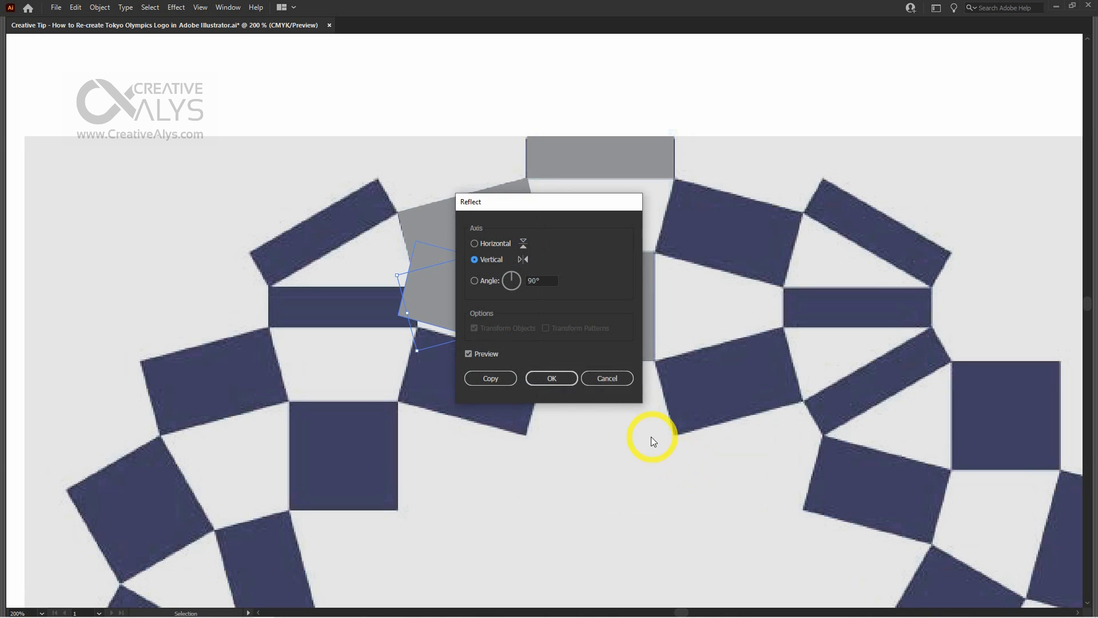
pyautogui.click(568, 380)
pyautogui.moveTo(545, 274); pyautogui.dragTo(546, 360)
pyautogui.click(602, 448)
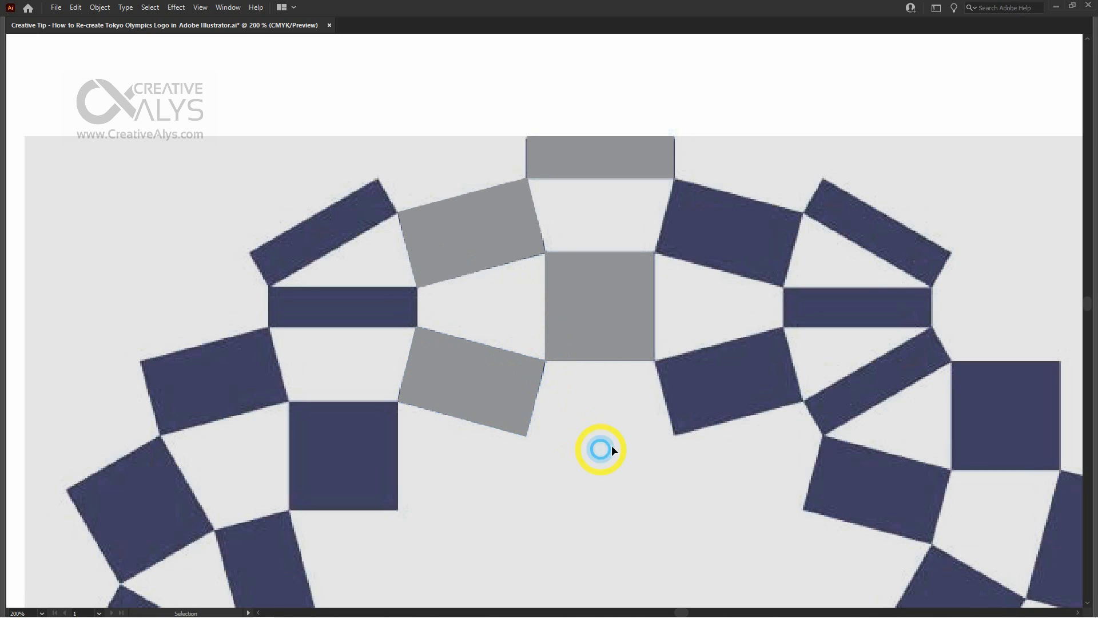
# Duplicate both traced slanted tiles, reflect the copies across the vertical axis, and place them on the matching tiles right of the centre square.
pyautogui.moveTo(627, 444); pyautogui.dragTo(540, 444)
pyautogui.click(355, 384)
pyautogui.keyDown('shift'); pyautogui.click(392, 246); pyautogui.keyUp('shift')
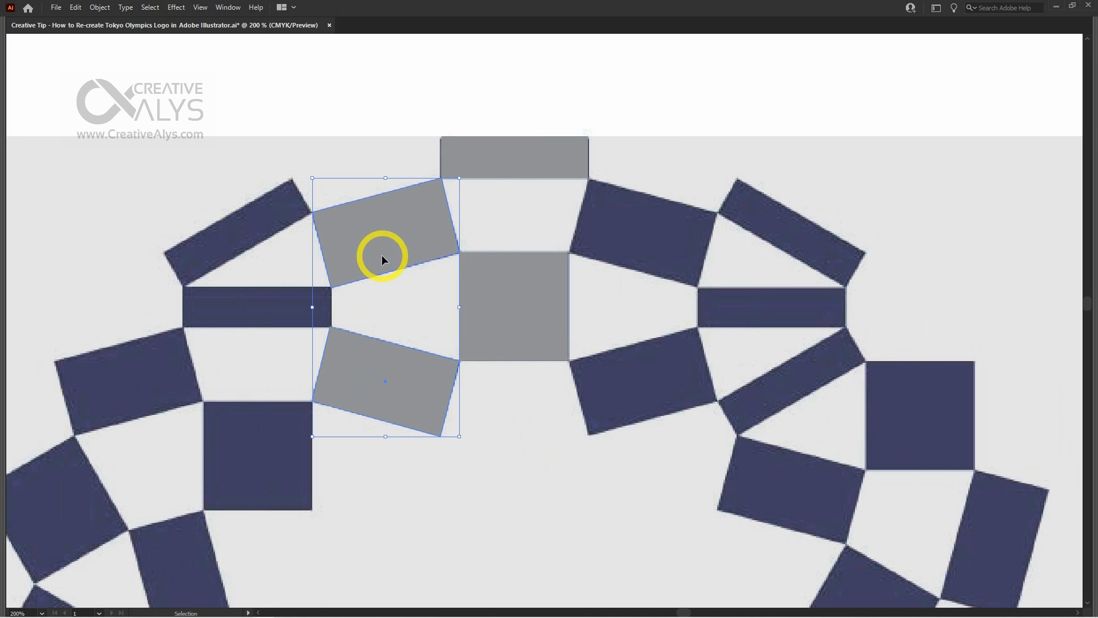
pyautogui.moveTo(382, 255); pyautogui.dragTo(511, 255)
pyautogui.rightClick(527, 249)
pyautogui.moveTo(581, 432)
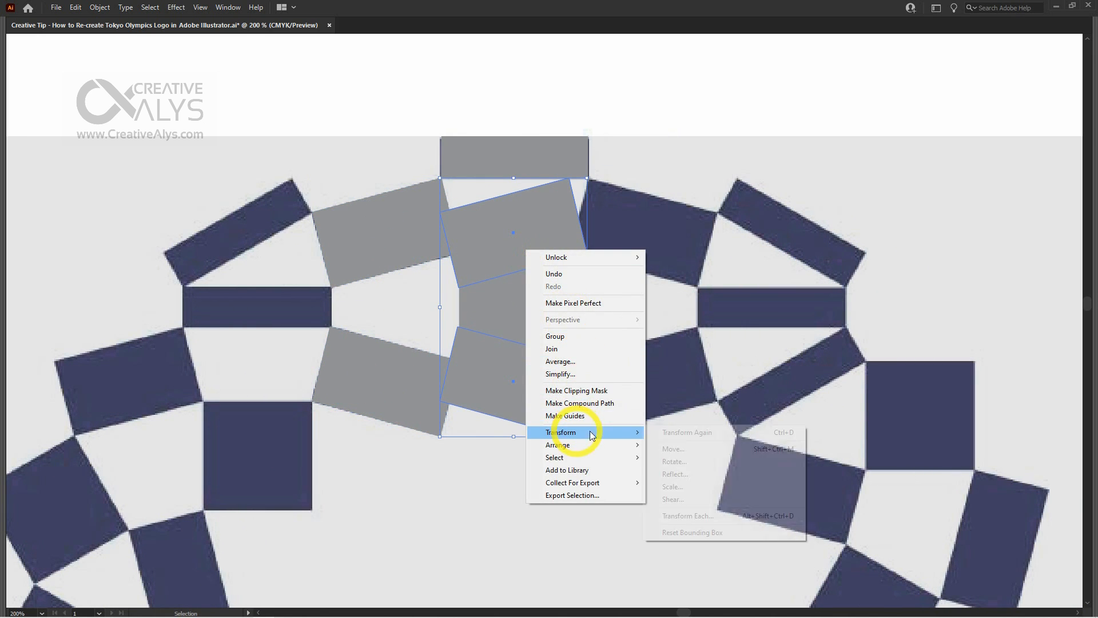
pyautogui.click(691, 473)
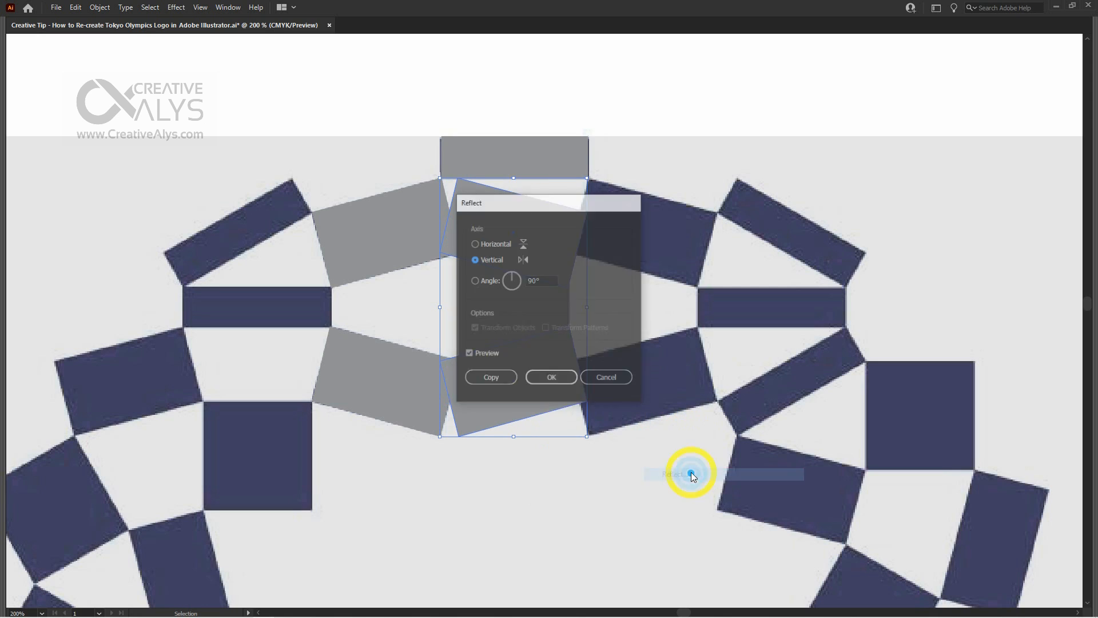
pyautogui.click(552, 379)
pyautogui.moveTo(518, 244); pyautogui.dragTo(648, 245)
pyautogui.click(648, 466)
# Duplicate the top bar toward the thin slanted tile at the ring's upper left and snap its lower-right corner to the adjacent traced tile's outer corner.
pyautogui.press('z')
pyautogui.keyDown('alt'); pyautogui.click(543, 363); pyautogui.keyUp('alt')
pyautogui.keyDown('alt'); pyautogui.click(544, 364); pyautogui.keyUp('alt')
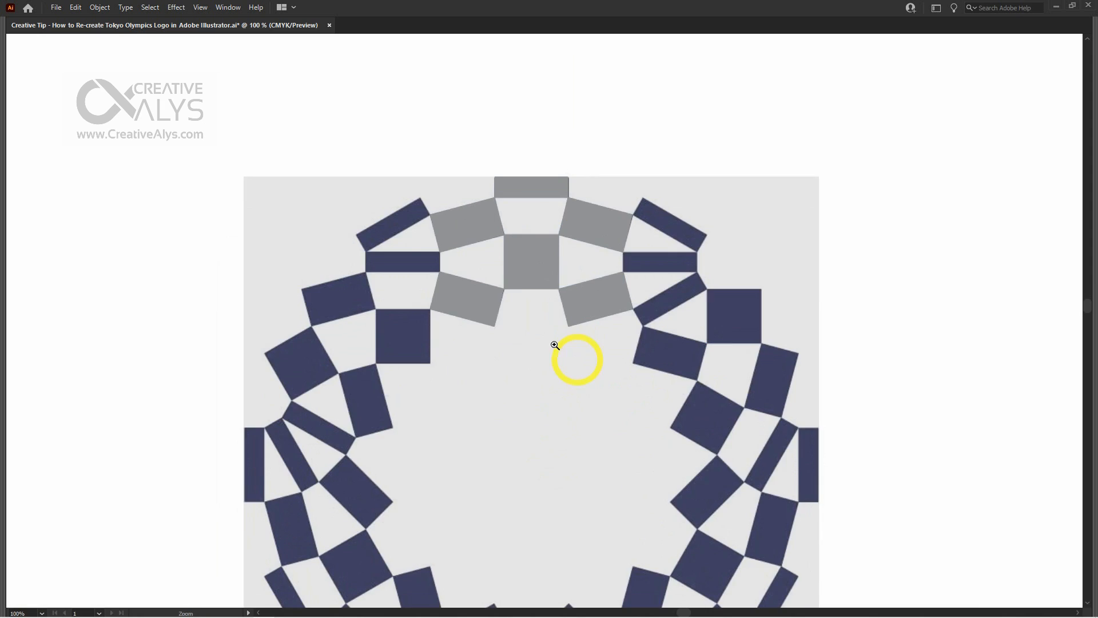
pyautogui.click(482, 287)
pyautogui.click(535, 310)
pyautogui.press('v')
pyautogui.moveTo(685, 143); pyautogui.dragTo(397, 201)
pyautogui.press('r')
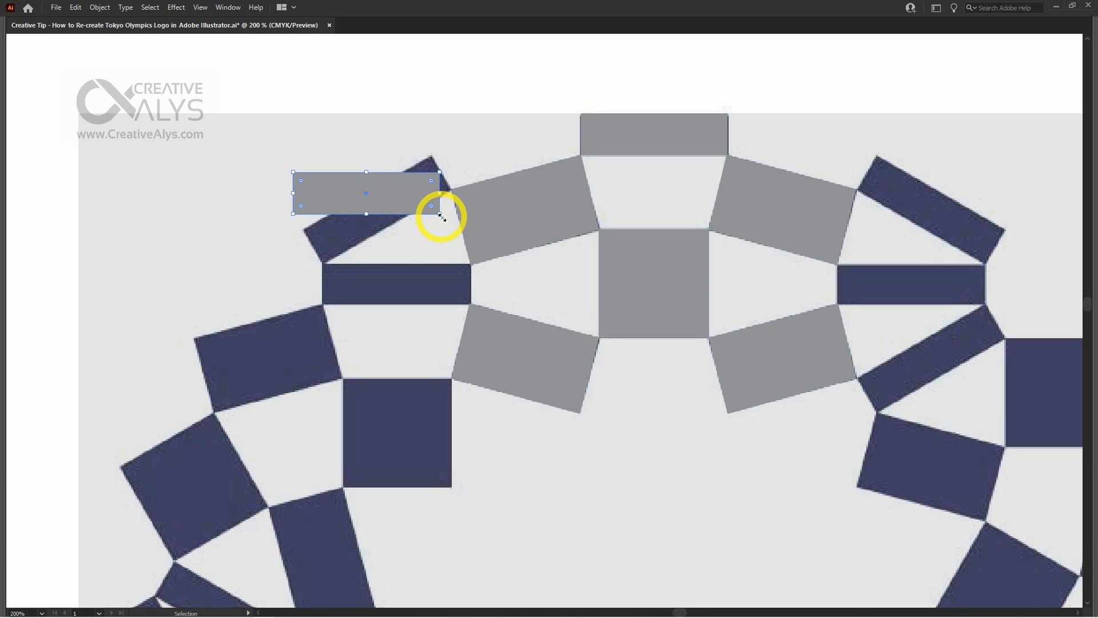
pyautogui.moveTo(440, 214); pyautogui.dragTo(451, 191)
# Rotate the copied bar about its lower-right corner until it covers the thin slanted tile beneath.
pyautogui.press('r')
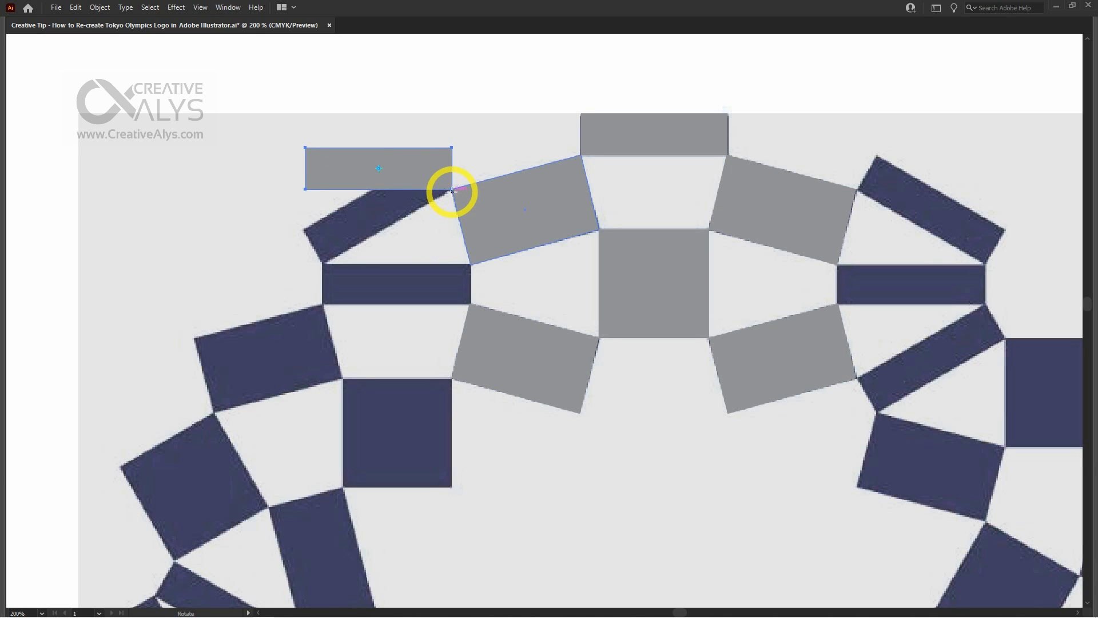
pyautogui.click(451, 191)
pyautogui.moveTo(305, 189); pyautogui.dragTo(325, 262)
pyautogui.press('v')
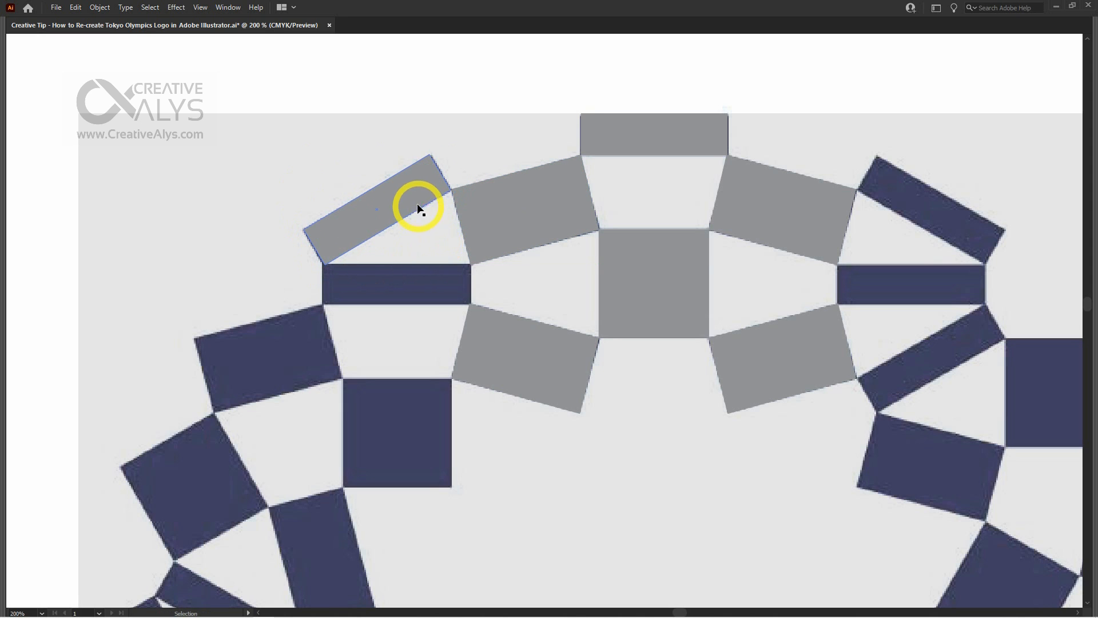
# Duplicate the thin slanted tile downward, snap it to the adjacent tile's corner, and rotate it onto the thin horizontal tile below.
pyautogui.moveTo(417, 208); pyautogui.dragTo(433, 339)
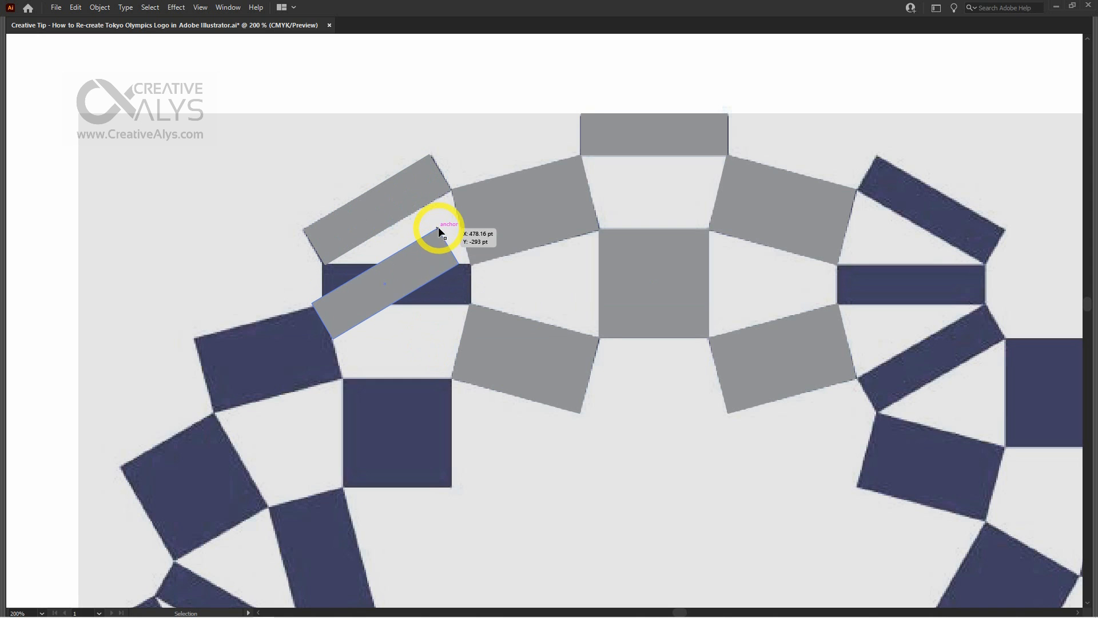
pyautogui.moveTo(437, 228); pyautogui.dragTo(337, 265)
pyautogui.press('r')
pyautogui.click(470, 265)
pyautogui.press('v')
pyautogui.click(383, 343)
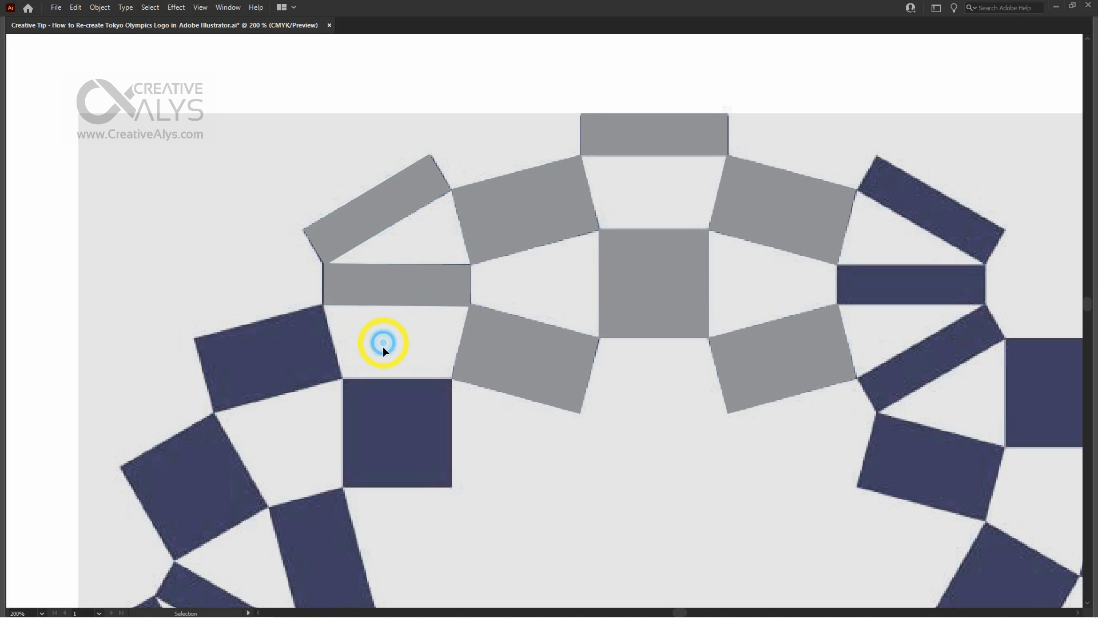
# Duplicate the centre square and the outer slanted tile left of it, snapping the copies onto the matching tiles further down the left arc.
pyautogui.moveTo(383, 348); pyautogui.dragTo(417, 309)
pyautogui.moveTo(714, 247); pyautogui.dragTo(456, 392)
pyautogui.click(565, 409)
pyautogui.moveTo(555, 412); pyautogui.dragTo(602, 392)
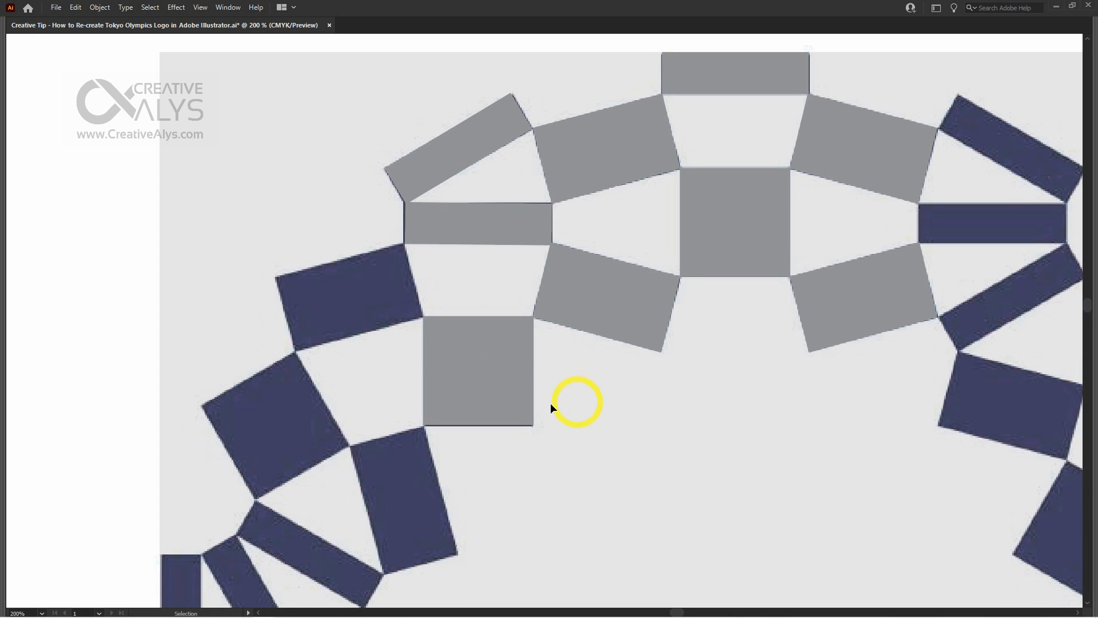
pyautogui.click(622, 408)
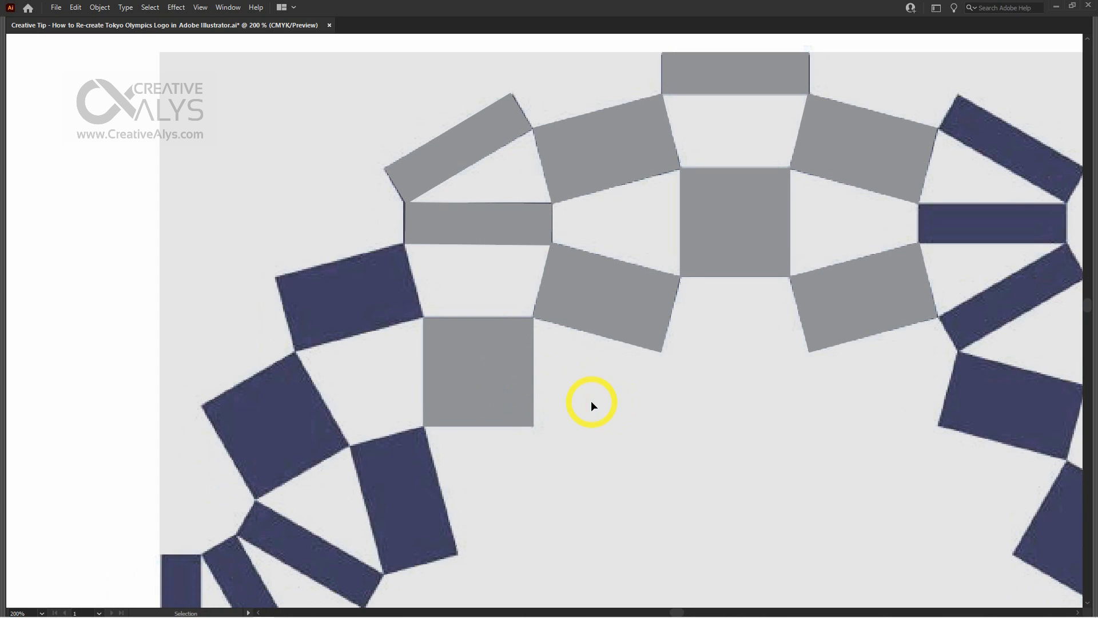
pyautogui.moveTo(561, 183); pyautogui.dragTo(369, 309)
pyautogui.click(372, 386)
# Duplicate the newest slanted tile, snap its corner to the left square's lower-left corner, and rotate it onto the upright slanted tile below.
pyautogui.moveTo(575, 421); pyautogui.dragTo(611, 333)
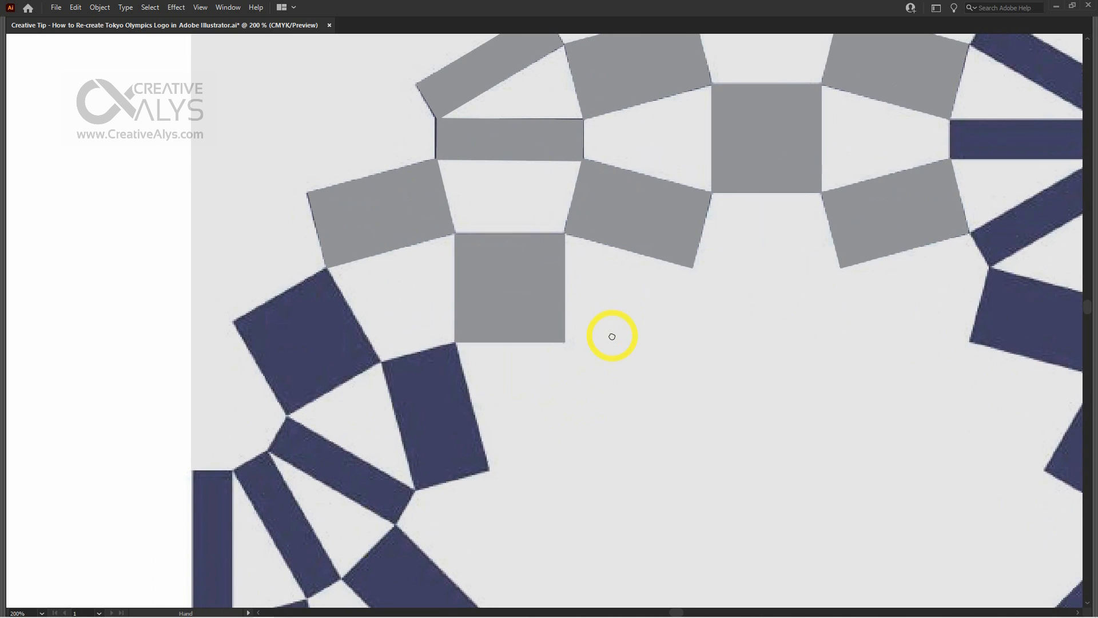
pyautogui.click(507, 308)
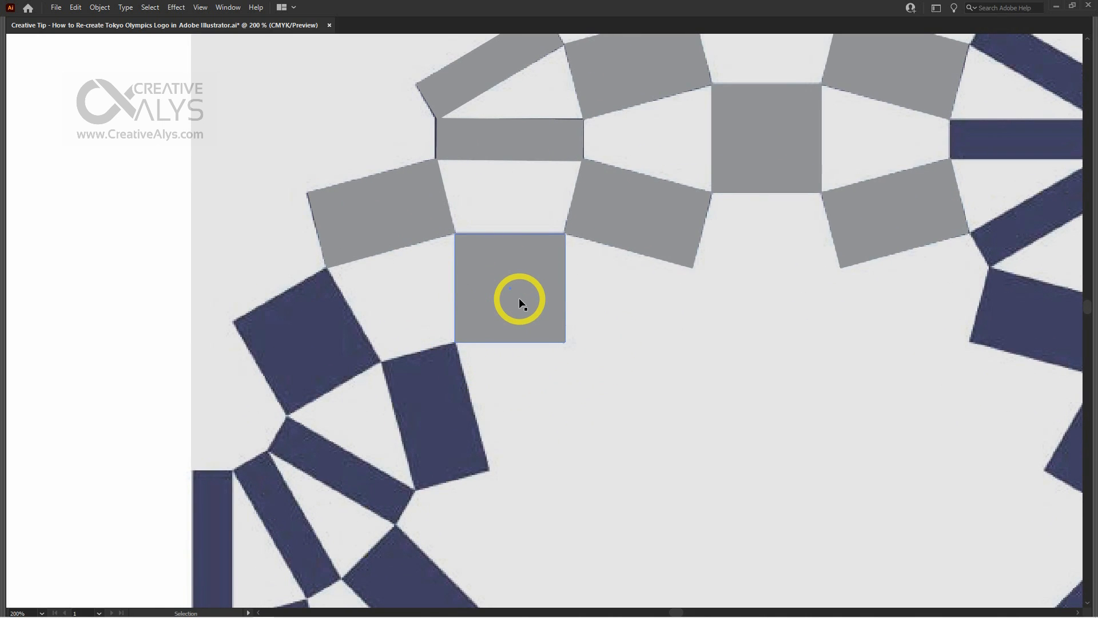
pyautogui.moveTo(393, 232); pyautogui.dragTo(377, 341)
pyautogui.click(442, 265)
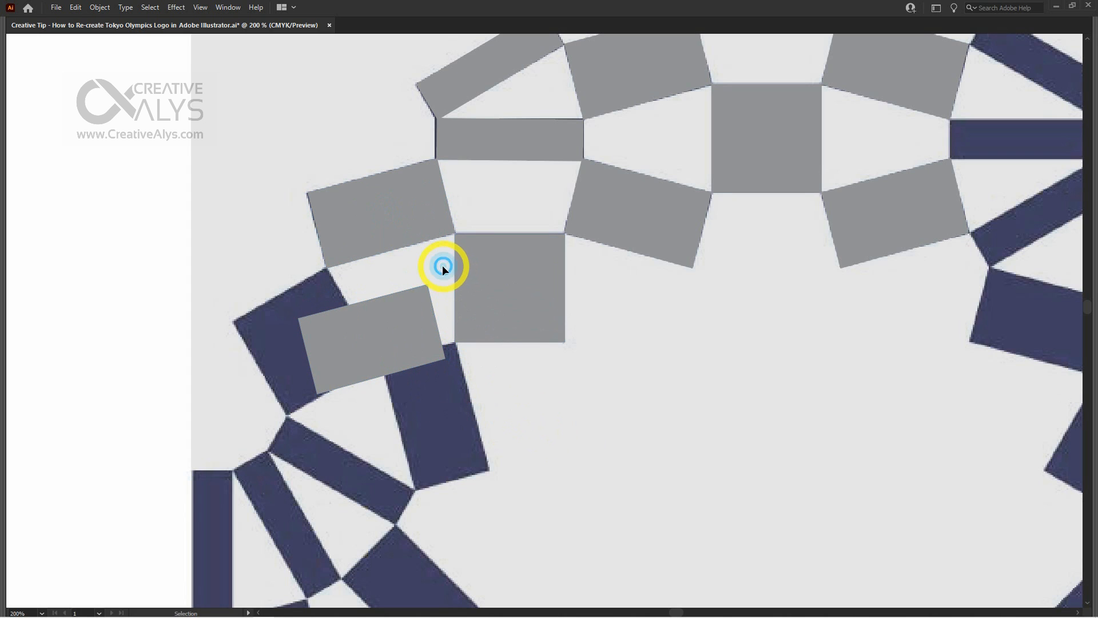
pyautogui.moveTo(447, 360); pyautogui.dragTo(456, 347)
pyautogui.press('r')
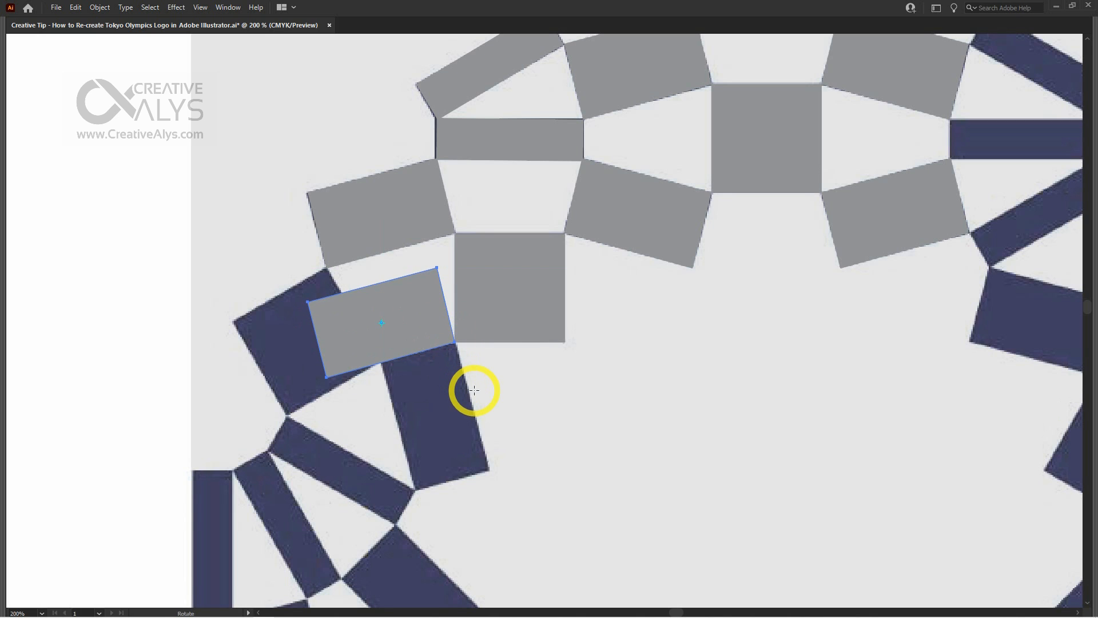
pyautogui.click(456, 343)
pyautogui.moveTo(528, 433); pyautogui.dragTo(521, 366)
pyautogui.moveTo(383, 368); pyautogui.dragTo(667, 441)
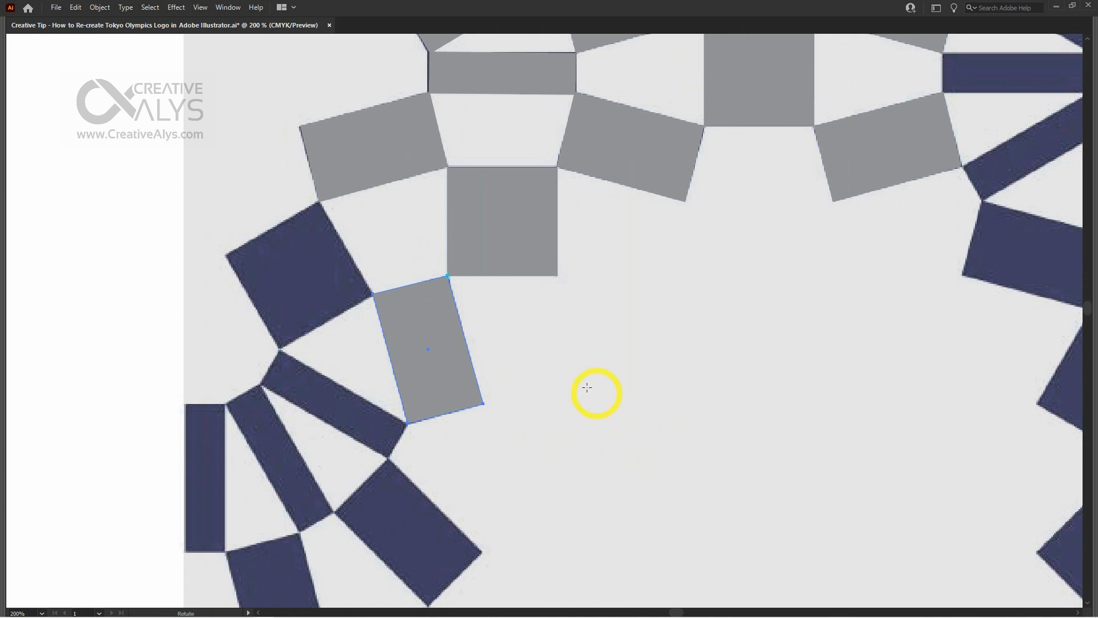
# Duplicate the left square, snap its upper-right corner to the outer slanted tile's lowest corner, and rotate it onto the tilted square below.
pyautogui.press('v')
pyautogui.click(518, 370)
pyautogui.moveTo(583, 294); pyautogui.dragTo(373, 350)
pyautogui.moveTo(420, 264); pyautogui.dragTo(392, 238)
pyautogui.press('r')
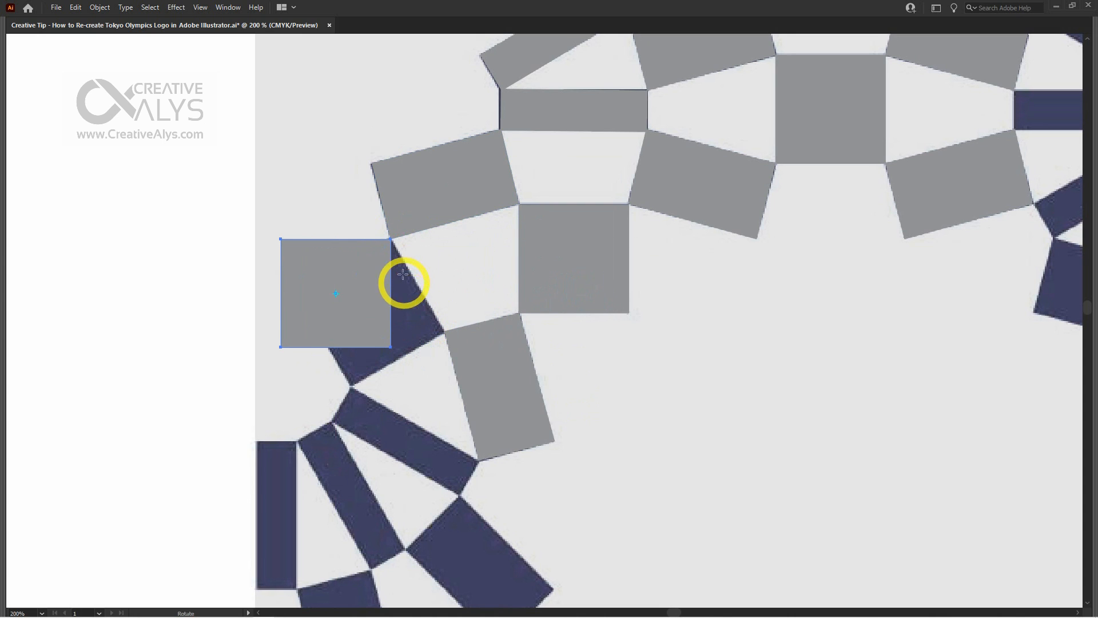
pyautogui.moveTo(472, 355); pyautogui.dragTo(498, 351)
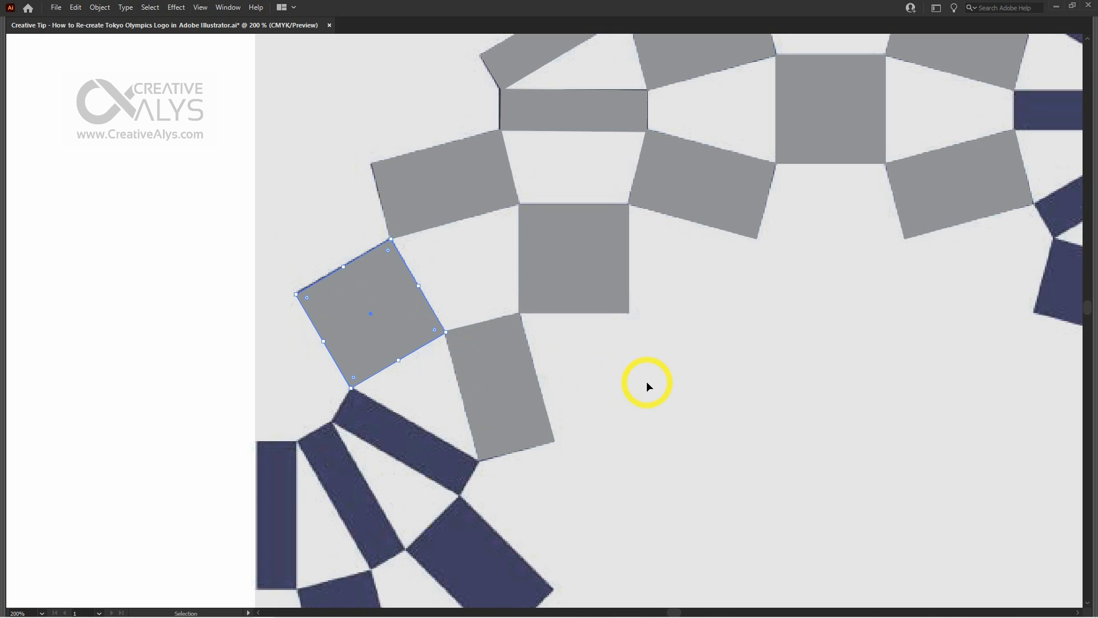
pyautogui.press('v')
# Duplicate the thin horizontal tile and snap its upper-left corner to the tilted square's lowest corner.
pyautogui.moveTo(567, 110); pyautogui.dragTo(424, 426)
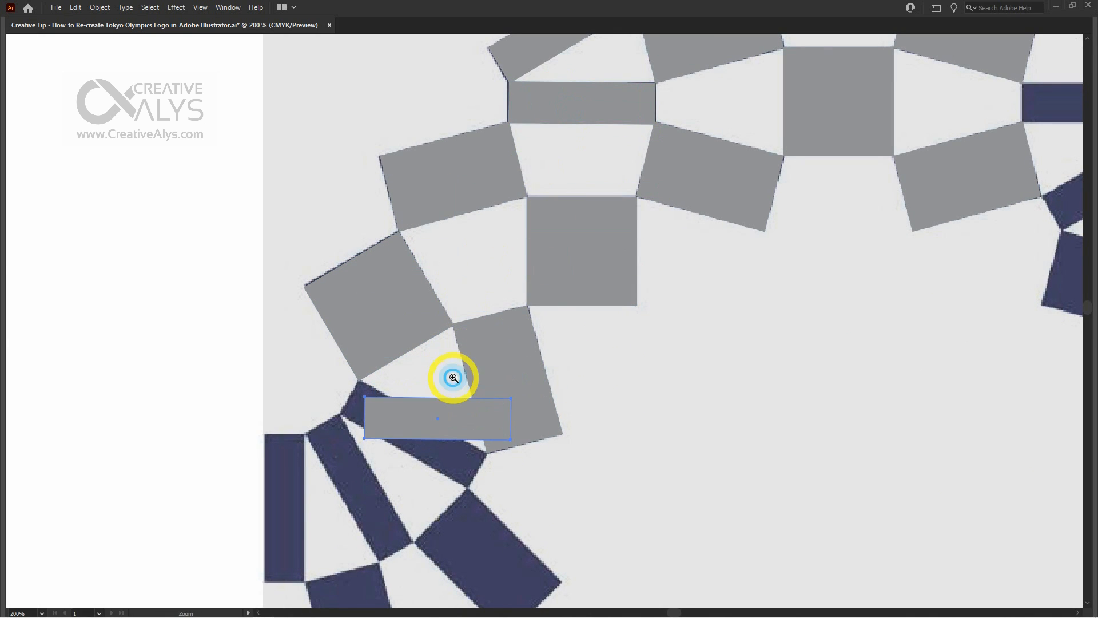
pyautogui.hotkey('ctrl', '+')
pyautogui.hotkey('ctrl', '+')
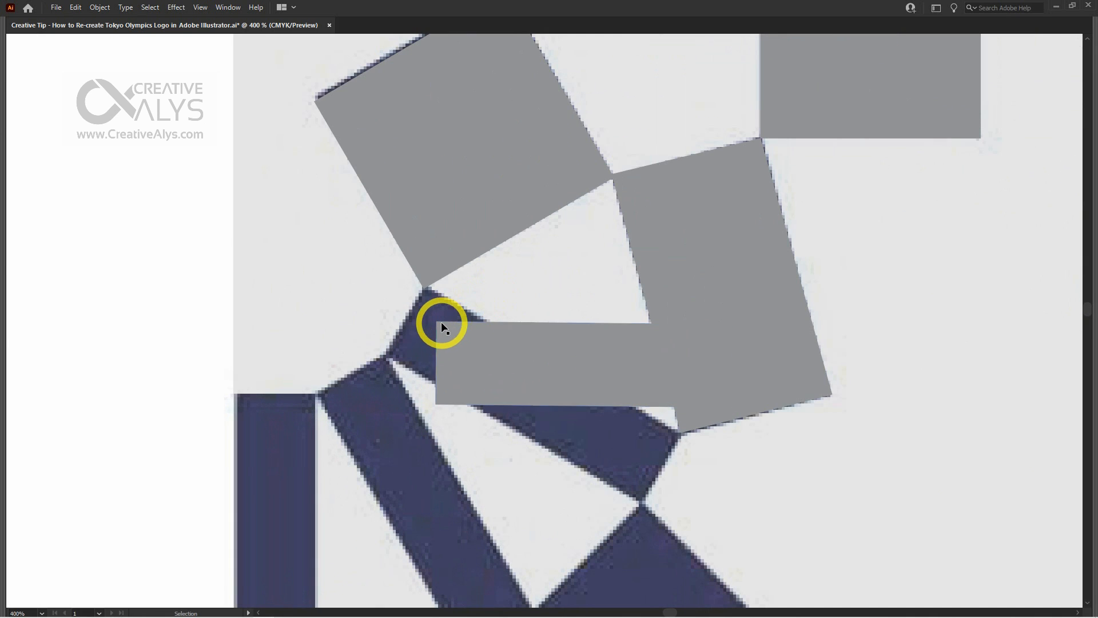
pyautogui.moveTo(443, 320); pyautogui.dragTo(422, 287)
pyautogui.moveTo(529, 419); pyautogui.dragTo(482, 387)
# Rotate the copied thin tile about its upper-left corner to align it with the diagonal tile beneath.
pyautogui.press('r')
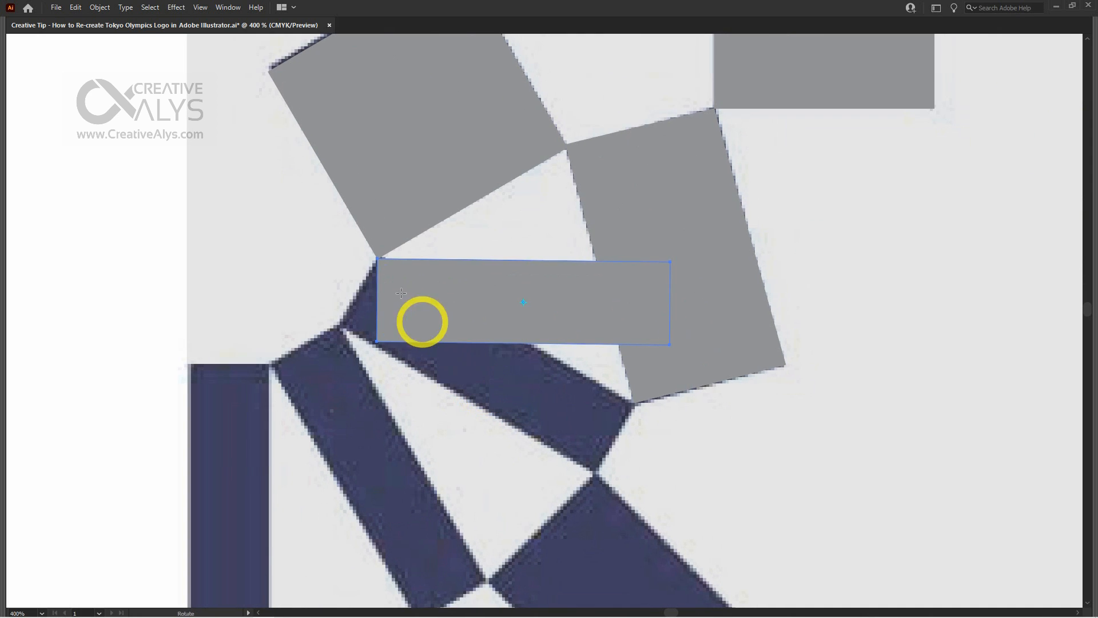
pyautogui.click(377, 258)
pyautogui.moveTo(682, 391); pyautogui.dragTo(613, 506)
pyautogui.press('v')
# Duplicate the thin diagonal tile along its short side and rotate the copy about its upper corner onto the next, steeper thin tile.
pyautogui.hotkey('ctrl', '-')
pyautogui.hotkey('ctrl', '-')
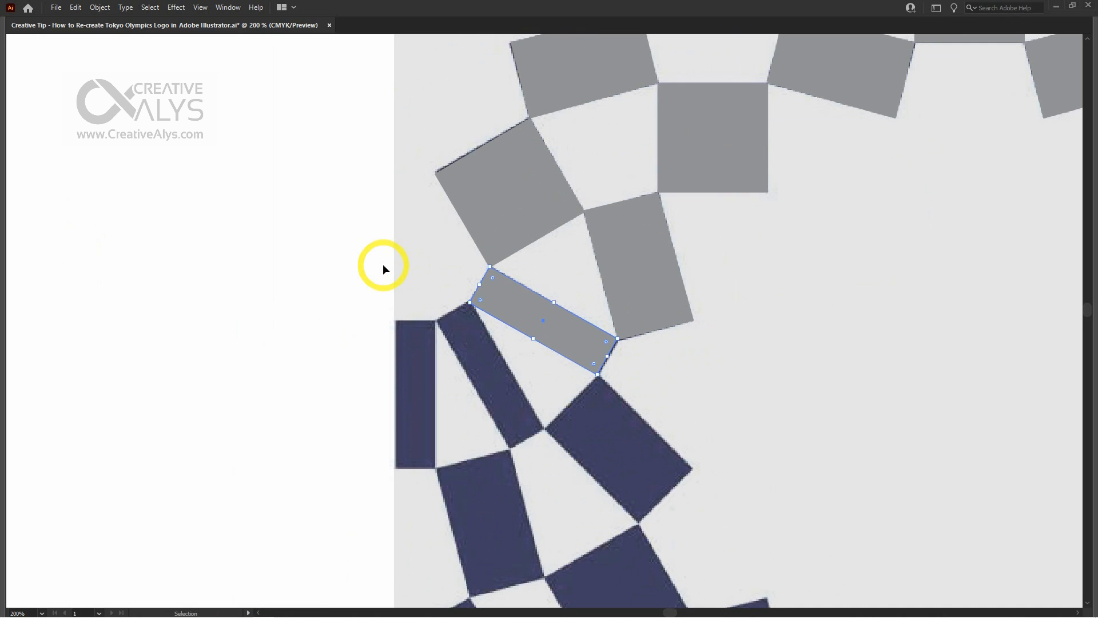
pyautogui.click(383, 263)
pyautogui.moveTo(518, 348); pyautogui.dragTo(392, 300)
pyautogui.press('r')
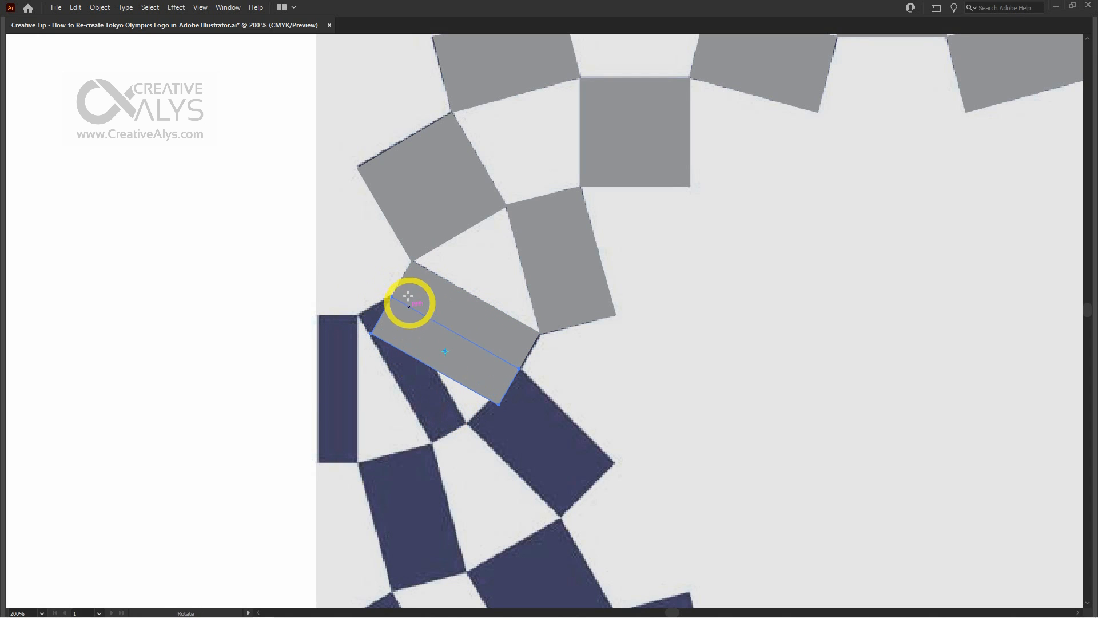
pyautogui.click(392, 297)
pyautogui.moveTo(476, 440); pyautogui.dragTo(442, 456)
pyautogui.press('v')
# Duplicate the steep thin tile and rotate the copy about its shared upper corner onto the vertical bar at the emblem's left edge.
pyautogui.hotkey('ctrl', '+')
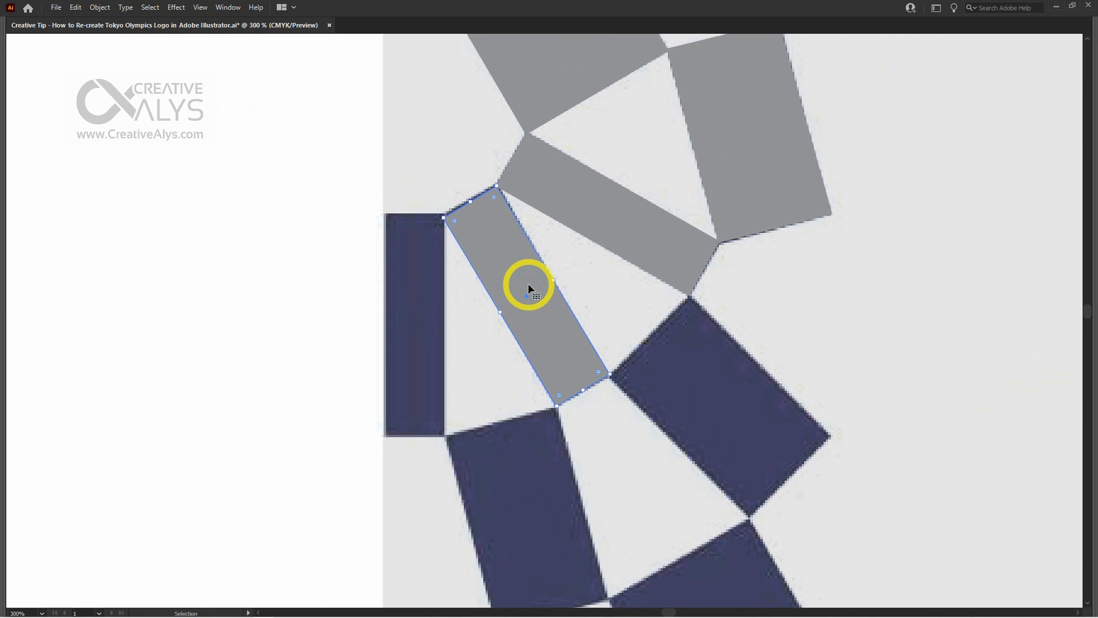
pyautogui.moveTo(527, 300); pyautogui.dragTo(445, 220)
pyautogui.press('r')
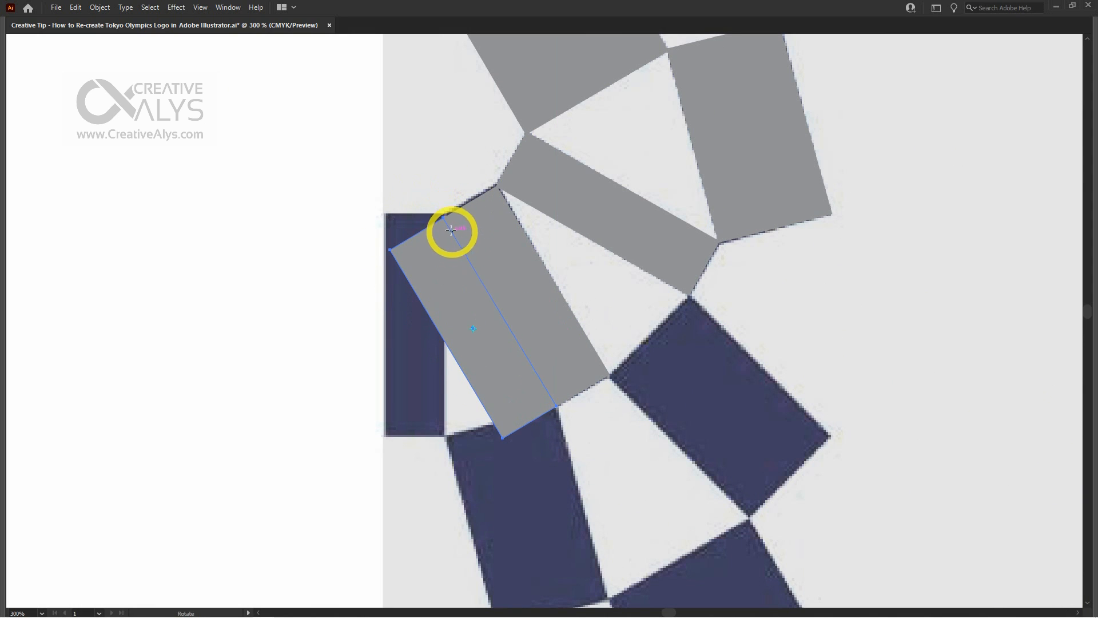
pyautogui.click(444, 219)
pyautogui.moveTo(494, 420); pyautogui.dragTo(383, 436)
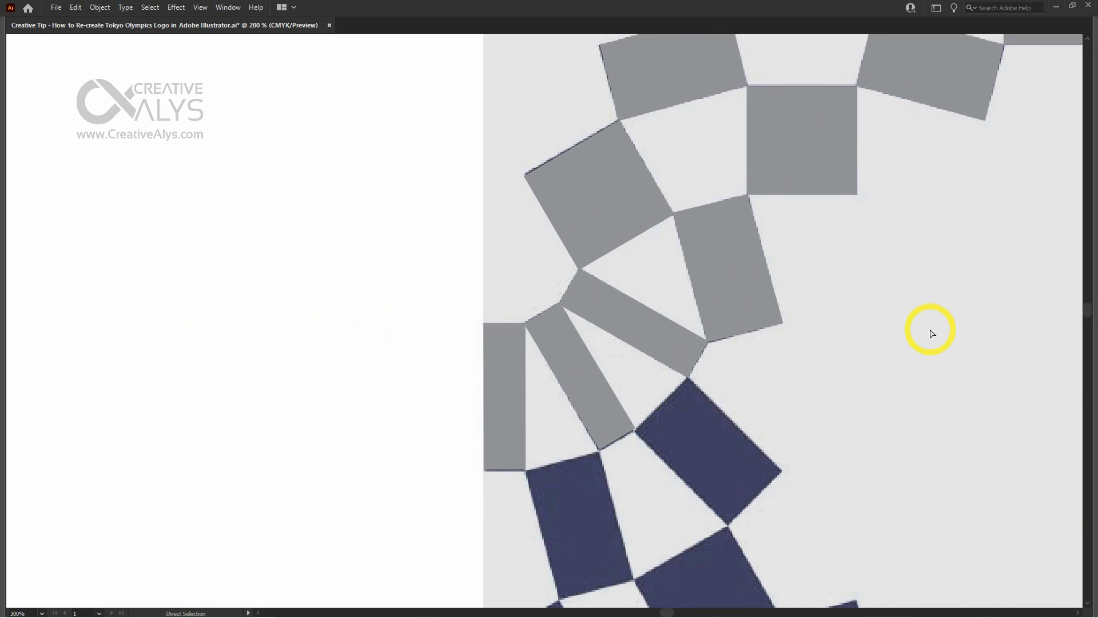
# Select all traced tiles of the ring's upper-left section and group them.
pyautogui.hotkey('ctrl', '-')
pyautogui.hotkey('ctrl', '-')
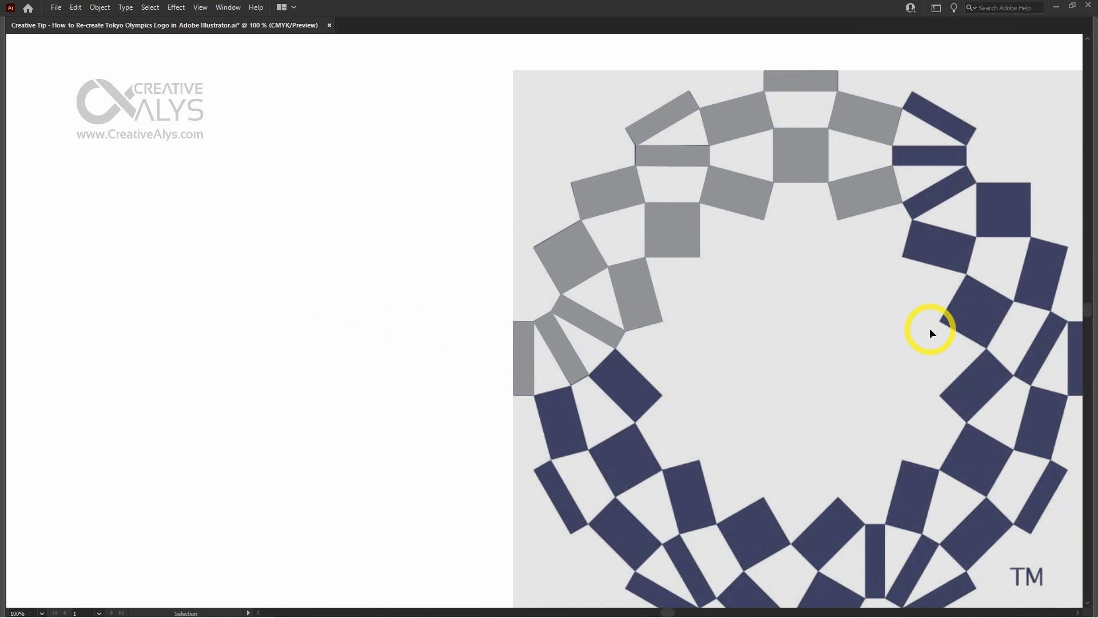
pyautogui.press('space')
pyautogui.moveTo(807, 370); pyautogui.dragTo(575, 400)
pyautogui.press('space')
pyautogui.press('space')
pyautogui.hotkey('ctrl', '-')
pyautogui.moveTo(617, 378); pyautogui.dragTo(274, 134)
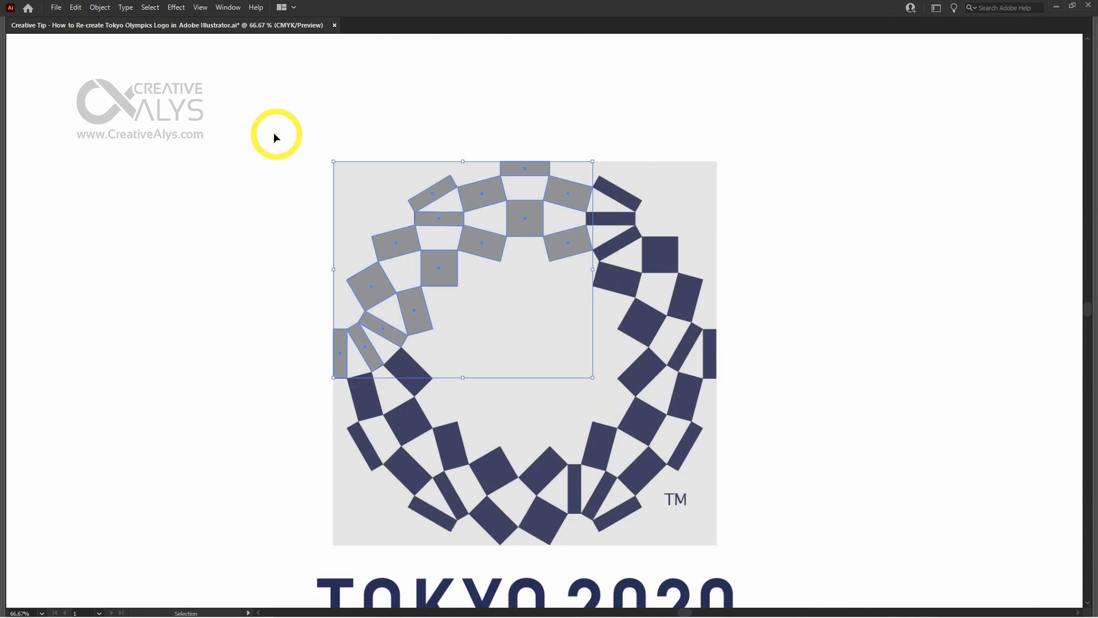
pyautogui.rightClick(530, 225)
pyautogui.click(592, 310)
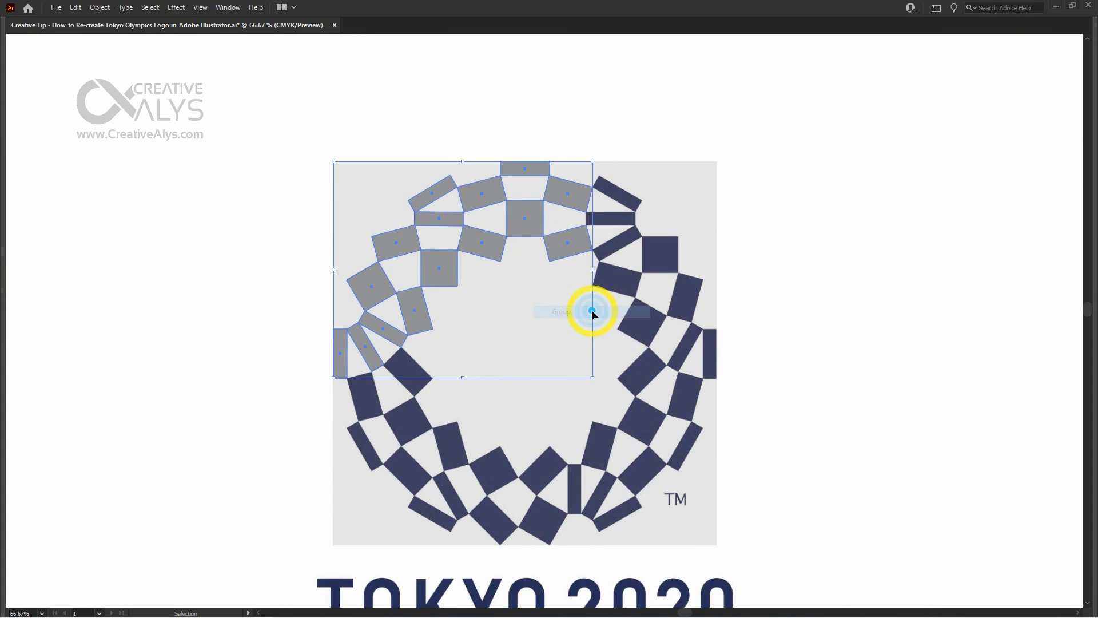
# Rotate a copy of the tile group by 360/3 degrees around the reference image's centre, using outline view to locate the centre.
pyautogui.press('Tab')
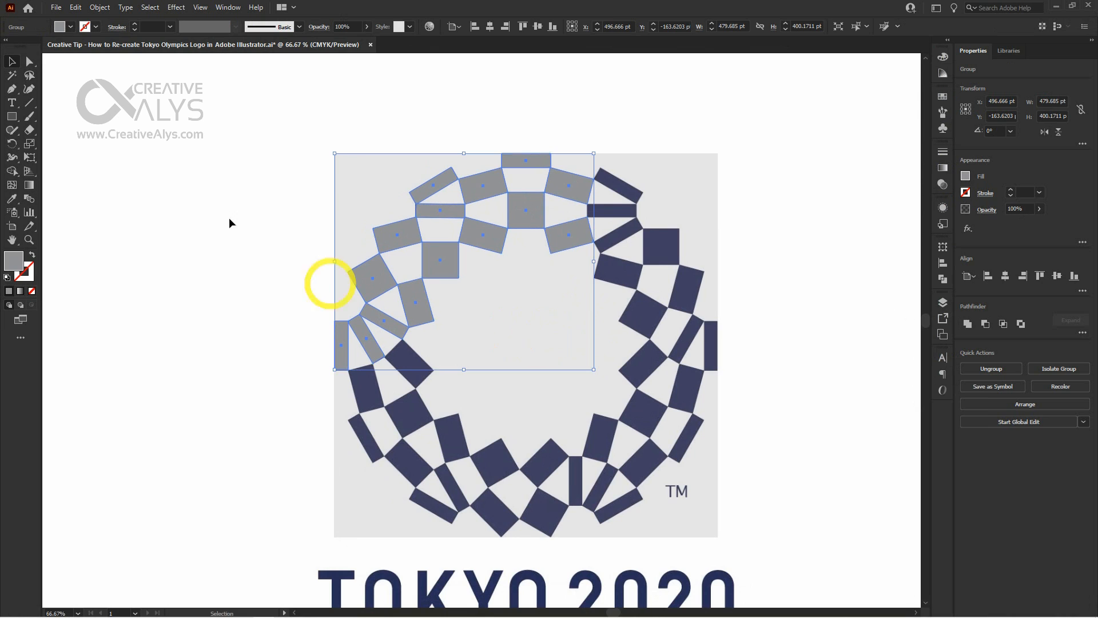
pyautogui.click(13, 144)
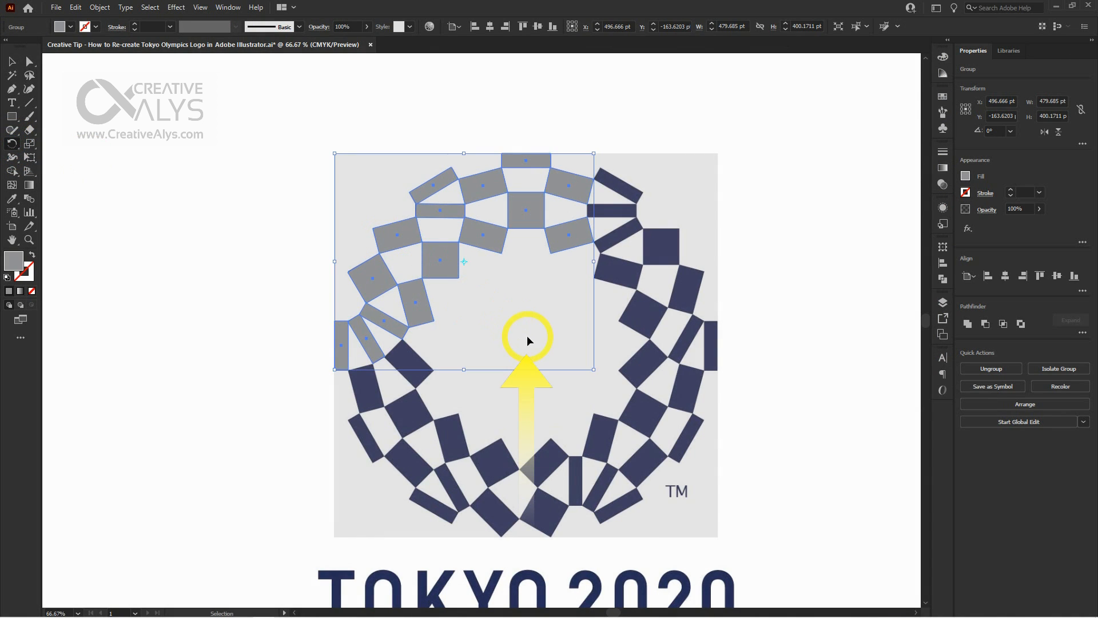
pyautogui.hotkey('ctrl', 'y')
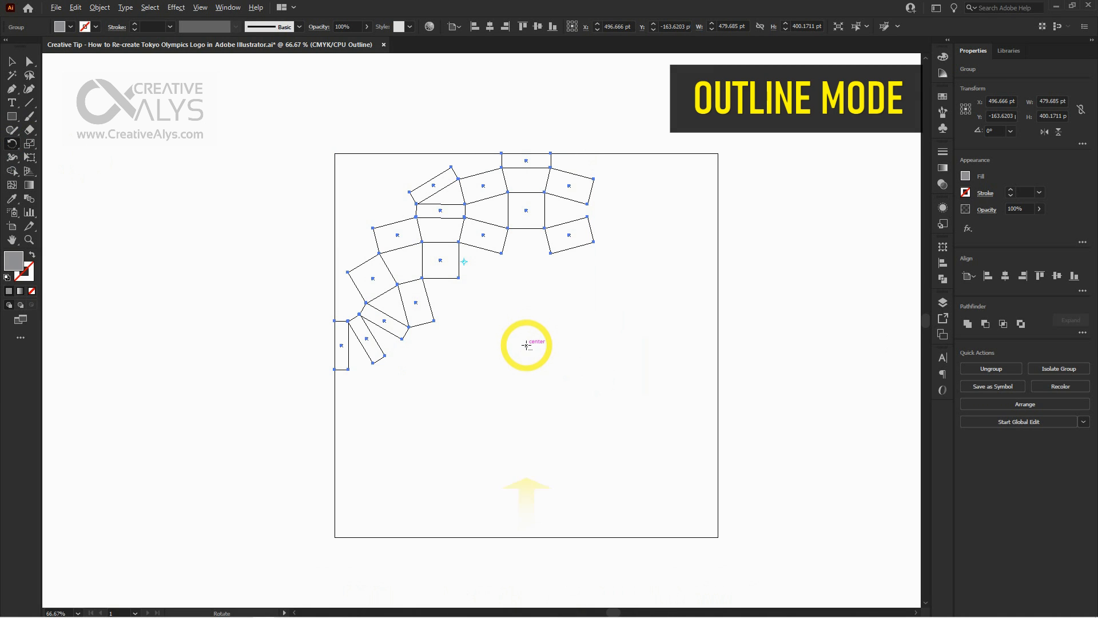
pyautogui.keyDown('alt'); pyautogui.click(526, 345); pyautogui.keyUp('alt')
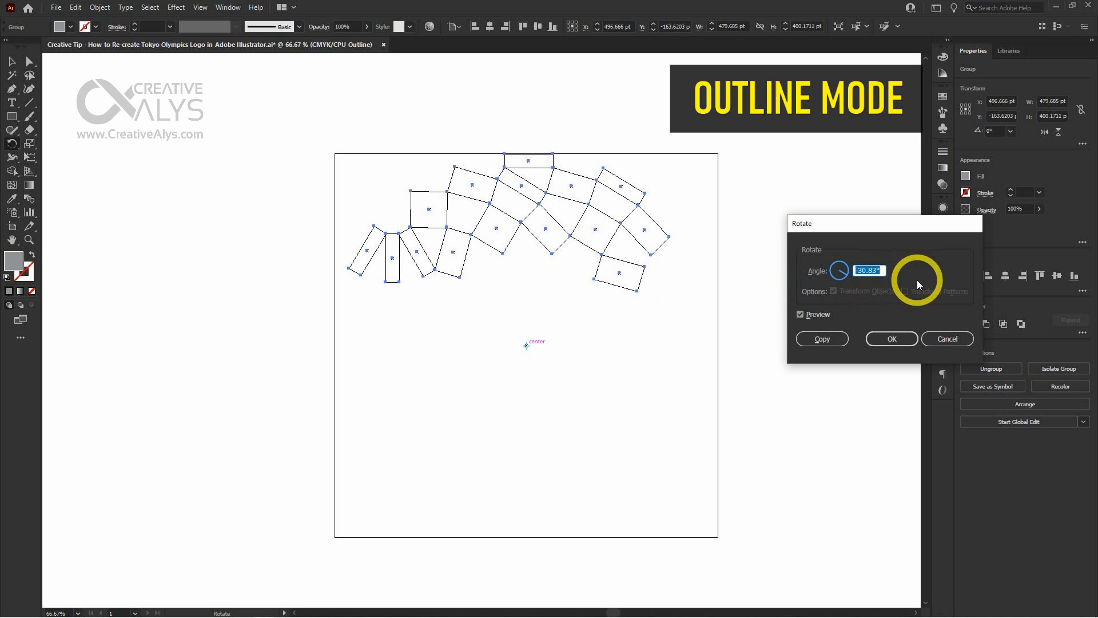
pyautogui.write('360/3')
pyautogui.click(827, 340)
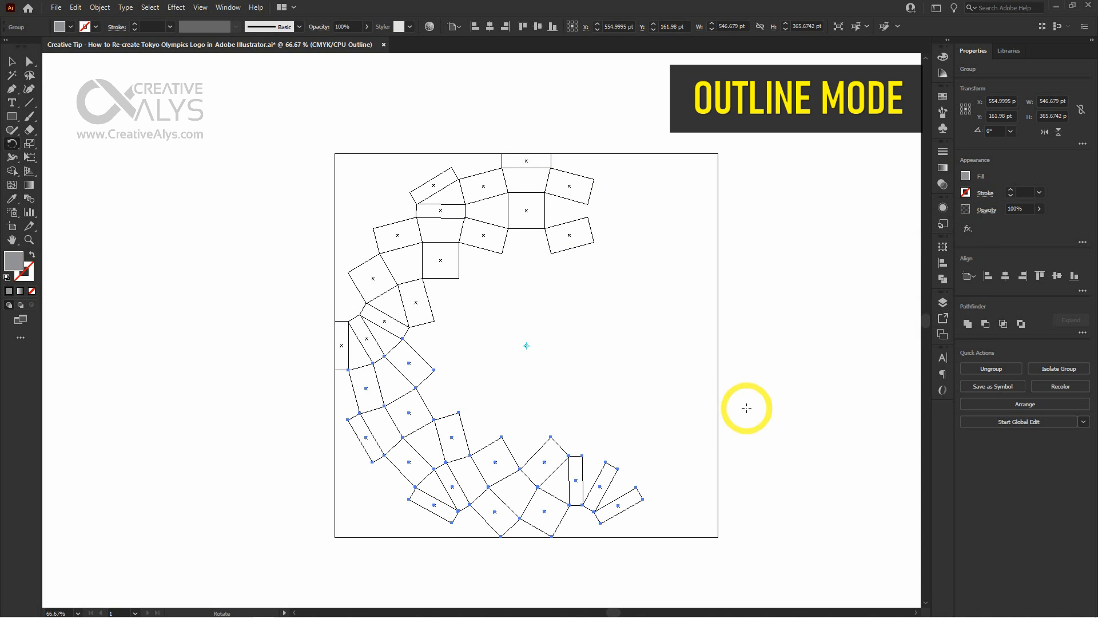
# Repeat the rotated copy in preview view to complete the ring, deselect it, and display the finished ring in outline view.
pyautogui.hotkey('ctrl', 'y')
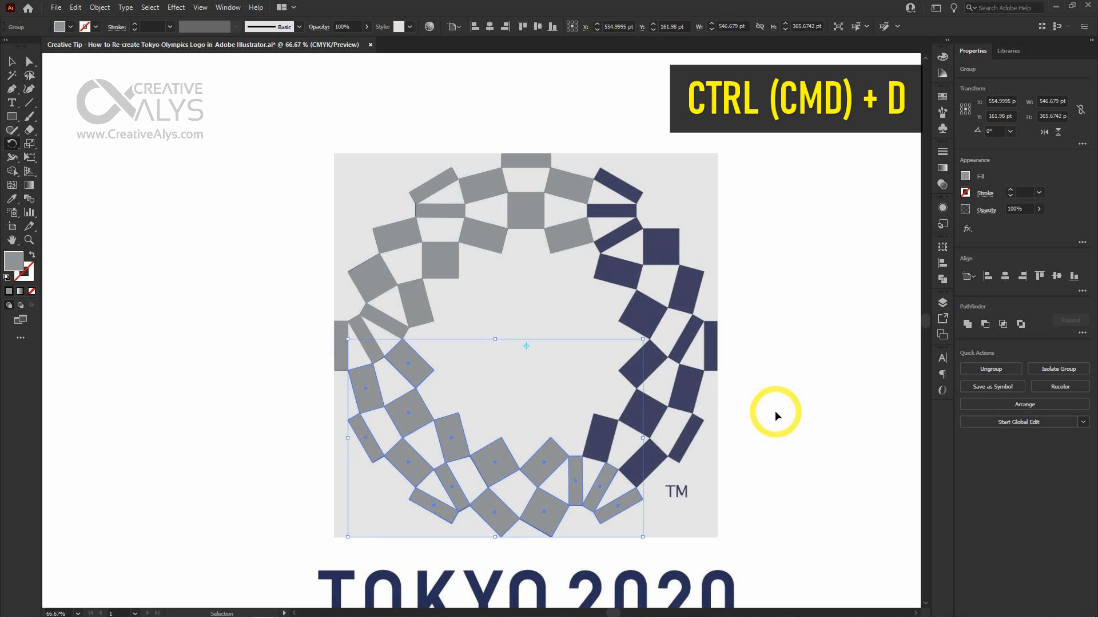
pyautogui.hotkey('ctrl', 'd')
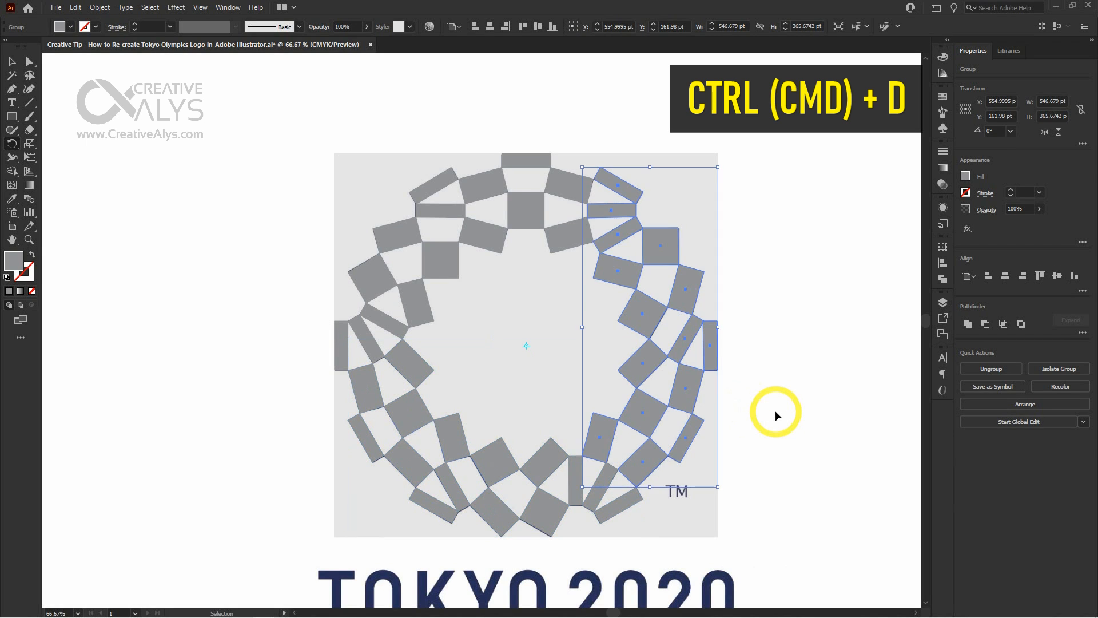
pyautogui.press('v')
pyautogui.click(787, 422)
pyautogui.moveTo(785, 436); pyautogui.dragTo(784, 393)
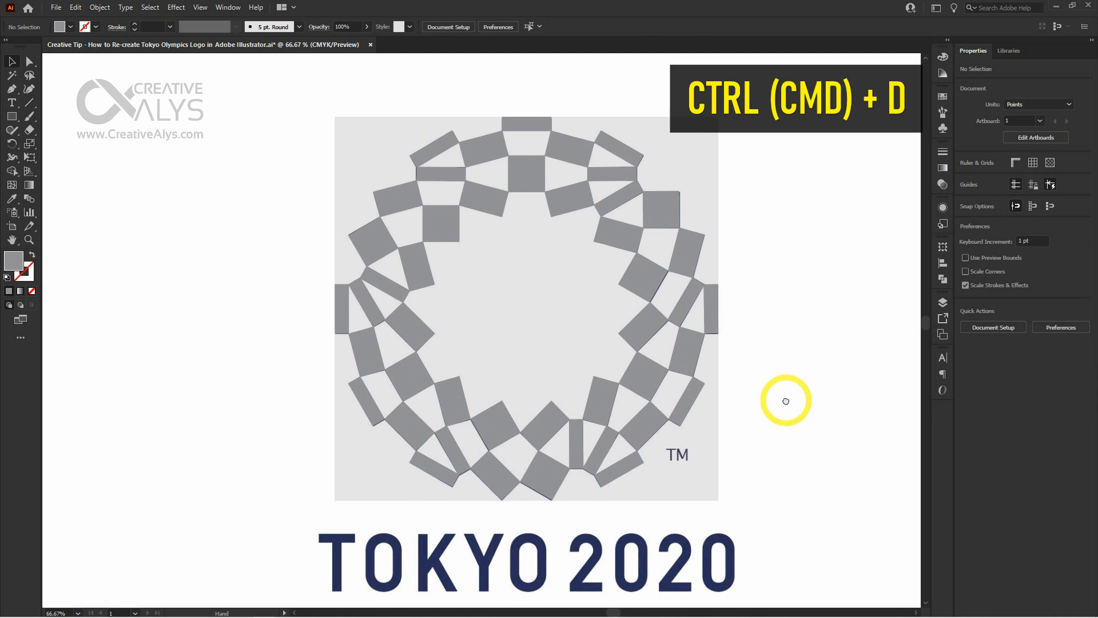
pyautogui.hotkey('ctrl', 'y')
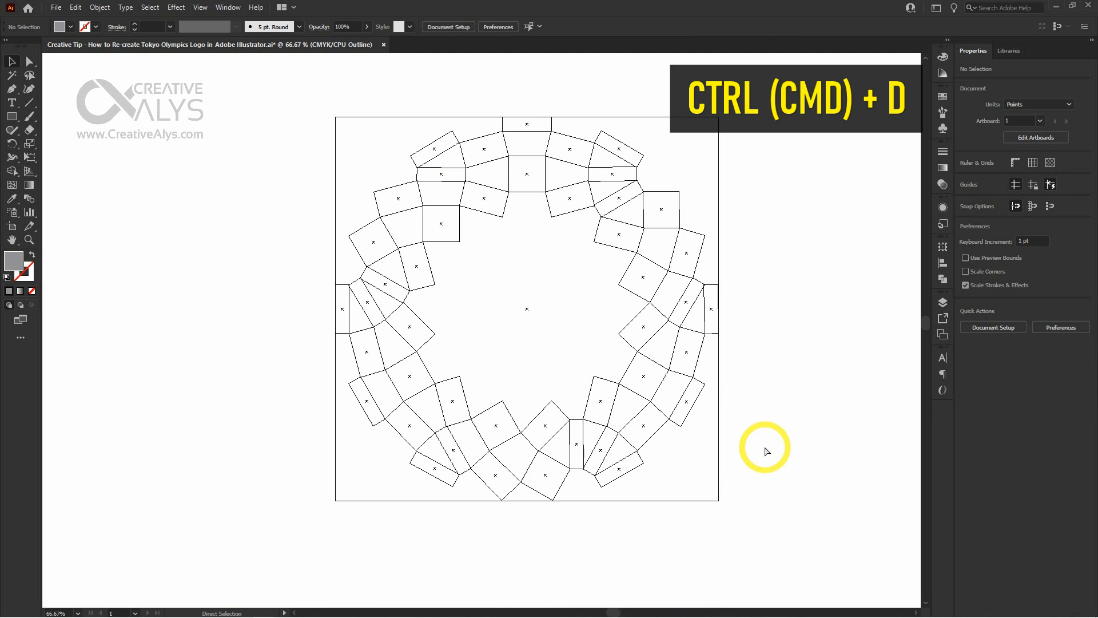
# Return to preview view and move the light grey guide square off the emblem, clear of the reference image.
pyautogui.hotkey('ctrl', 'y')
pyautogui.hotkey('ctrl', '-')
pyautogui.hotkey('ctrl', '-')
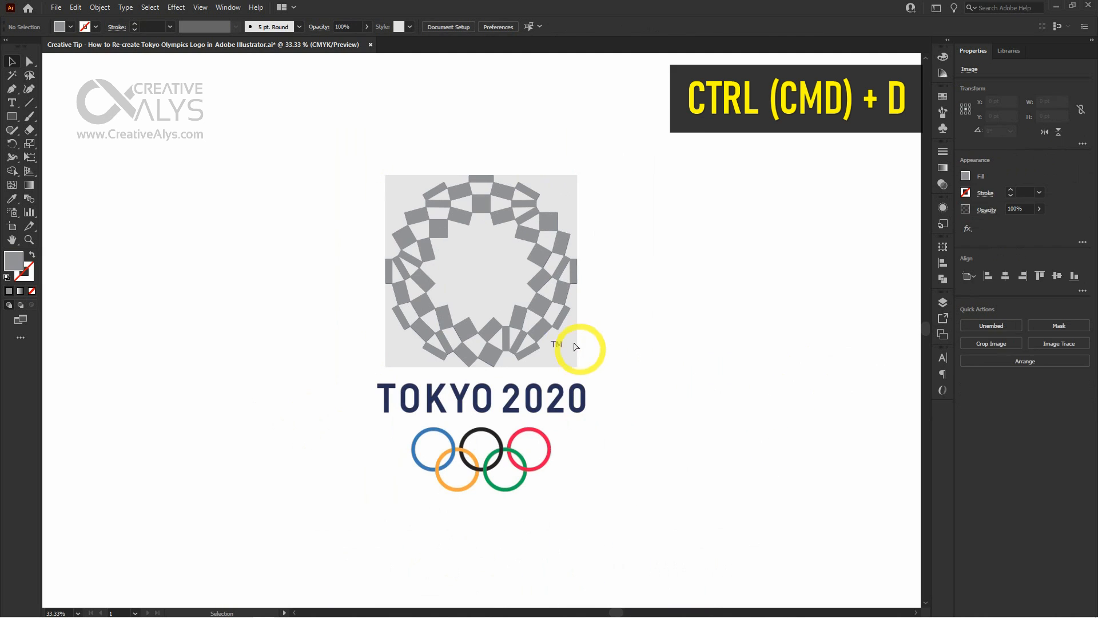
pyautogui.moveTo(569, 334); pyautogui.dragTo(282, 338)
pyautogui.click(724, 380)
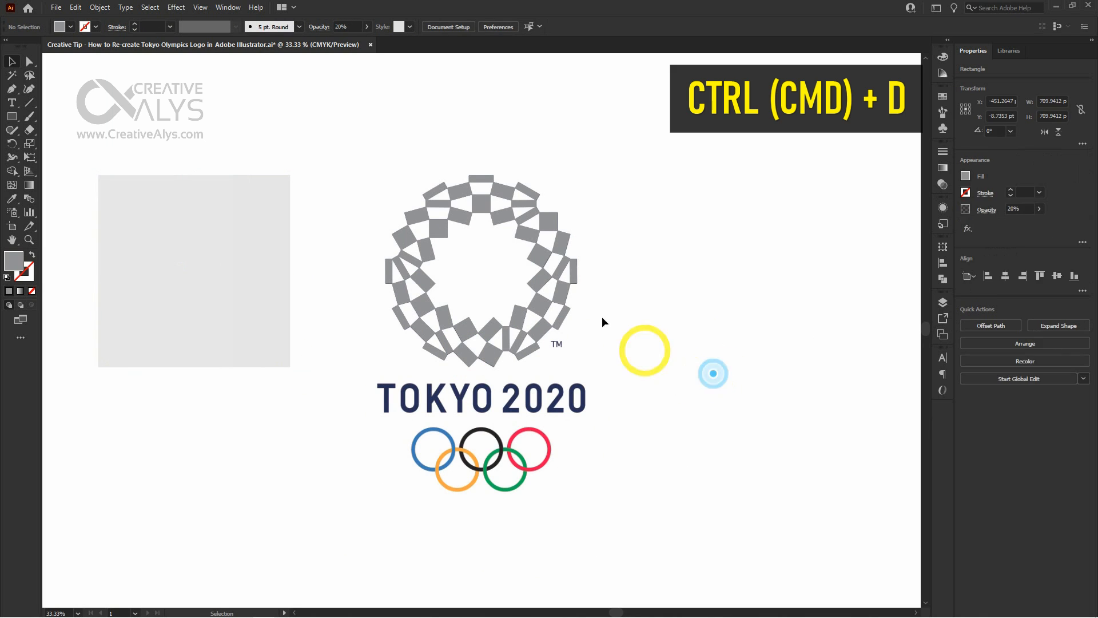
# Select the three rotated tile groups of the ring emblem and combine them into one group.
pyautogui.click(534, 252)
pyautogui.keyDown('shift'); pyautogui.click(490, 208); pyautogui.keyUp('shift')
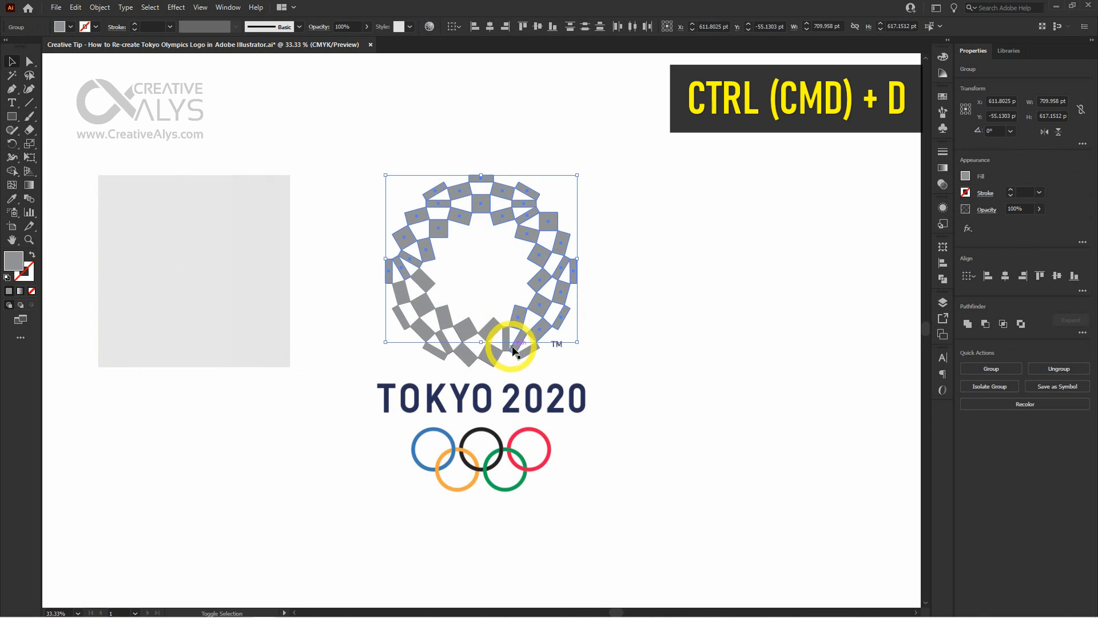
pyautogui.hotkey('ctrl', 'g')
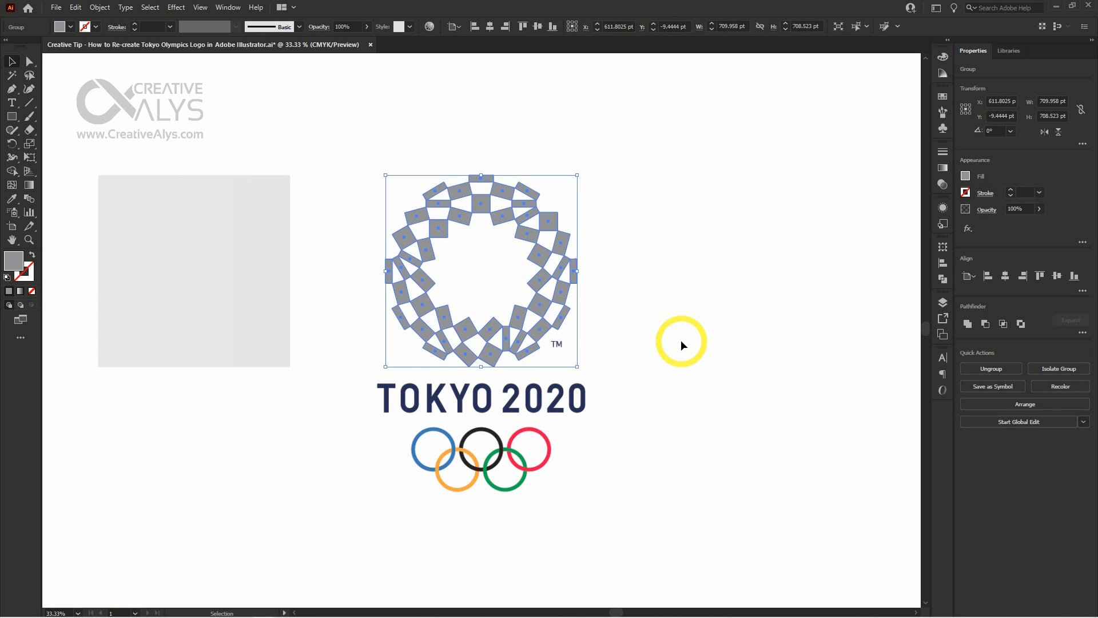
pyautogui.click(681, 339)
# Trace the blue Olympic ring with a circle about 150 pt in diameter, using no fill and a 12 pt grey stroke.
pyautogui.moveTo(643, 252); pyautogui.dragTo(652, 299)
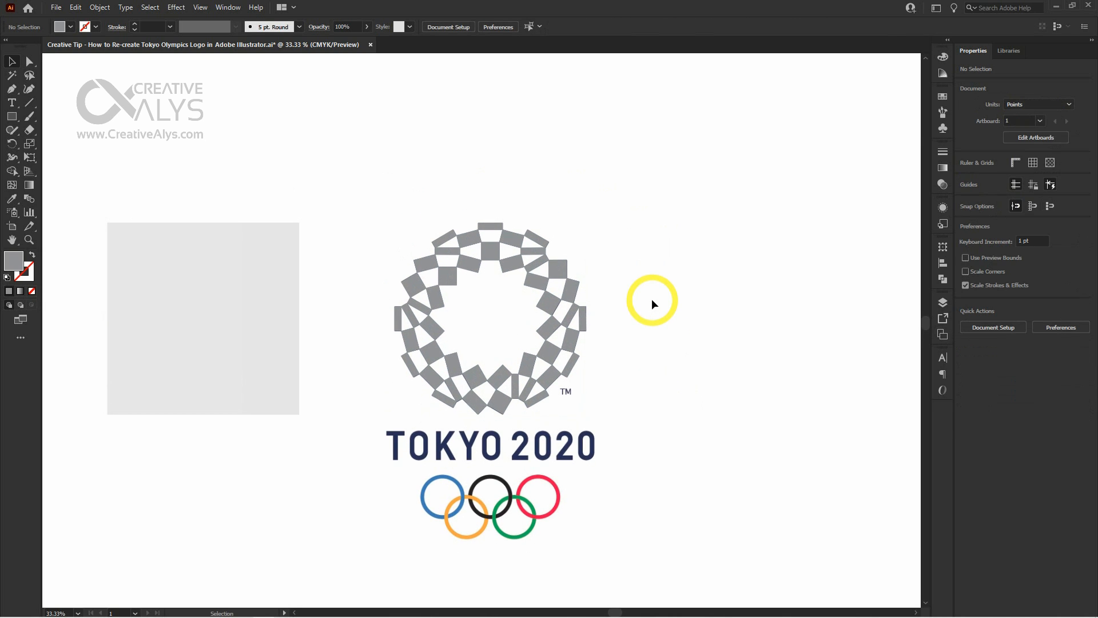
pyautogui.keyDown('ctrl'); pyautogui.click(519, 380); pyautogui.keyUp('ctrl')
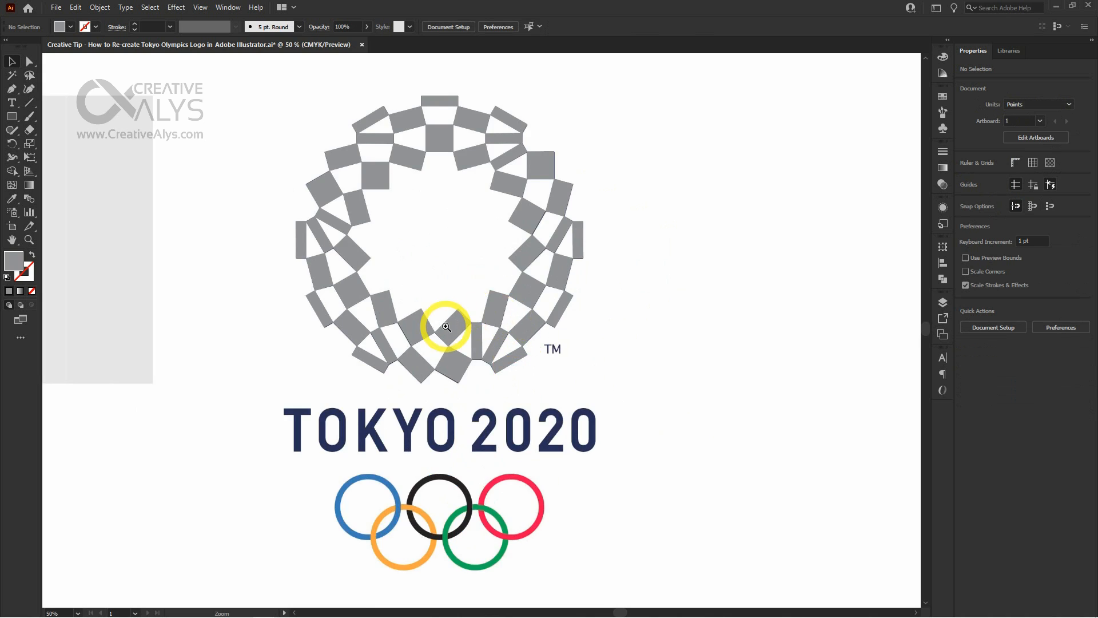
pyautogui.keyDown('ctrl'); pyautogui.click(445, 326); pyautogui.keyUp('ctrl')
pyautogui.moveTo(669, 337); pyautogui.dragTo(688, 292)
pyautogui.moveTo(679, 463); pyautogui.dragTo(668, 342)
pyautogui.keyDown('ctrl'); pyautogui.click(452, 428); pyautogui.keyUp('ctrl')
pyautogui.keyDown('ctrl'); pyautogui.click(529, 323); pyautogui.keyUp('ctrl')
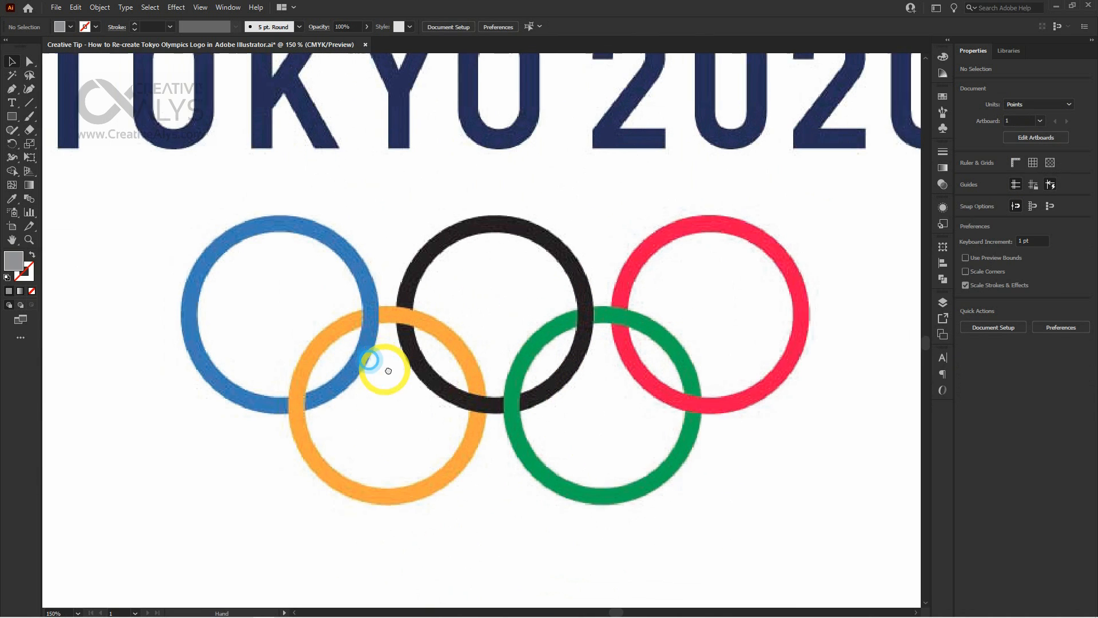
pyautogui.press('l')
pyautogui.moveTo(202, 228); pyautogui.dragTo(383, 399)
pyautogui.hotkey('shift', 'x')
pyautogui.press('v')
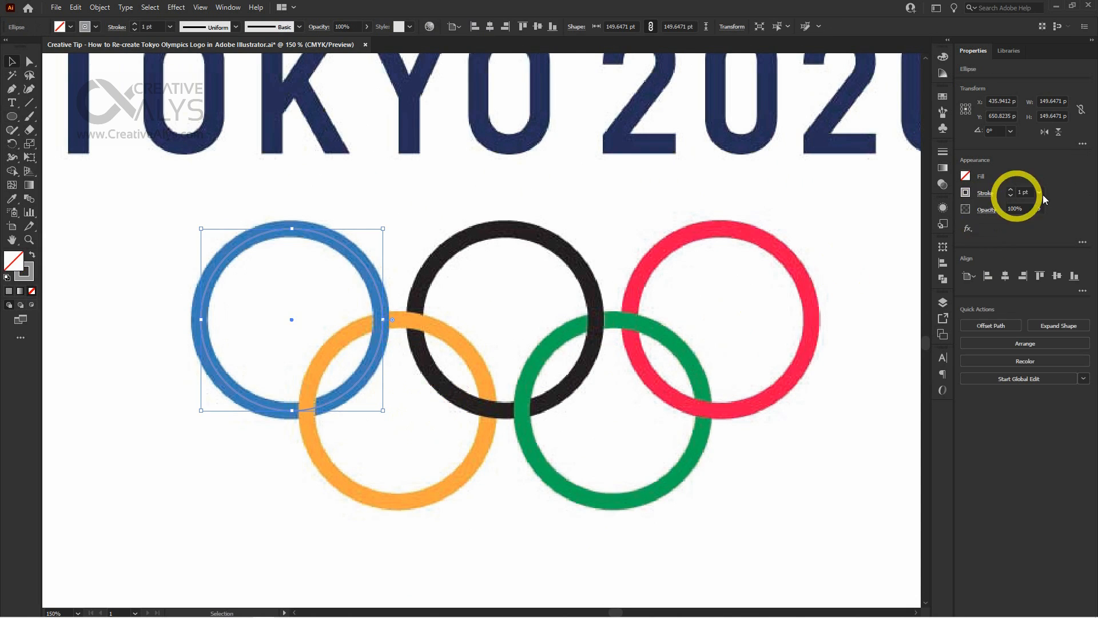
pyautogui.scroll(11, 1025, 194)
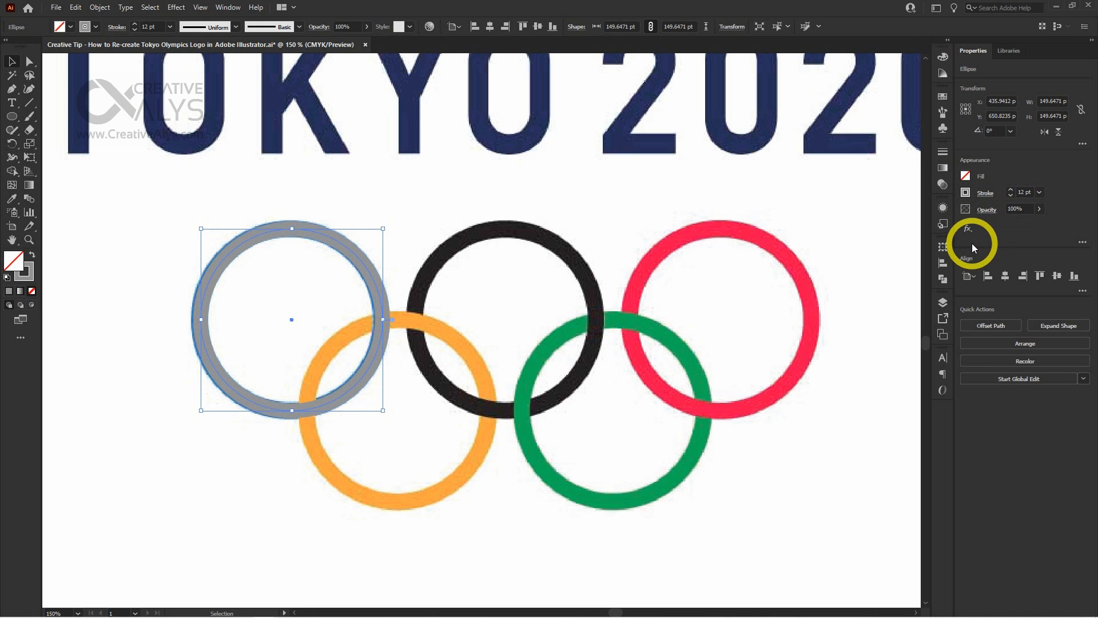
pyautogui.click(633, 442)
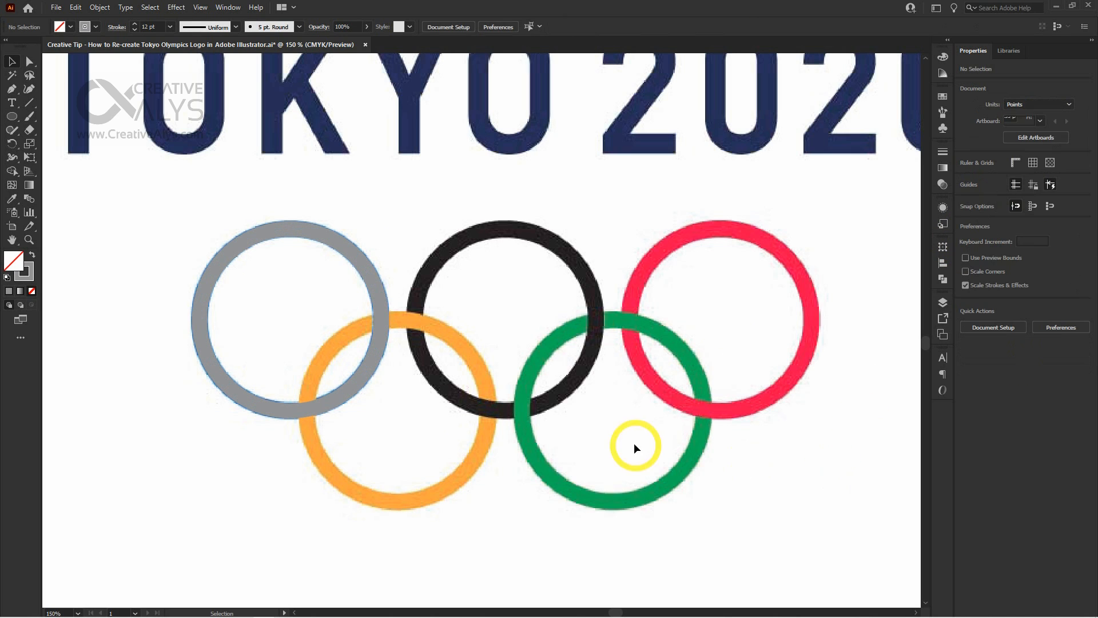
# Duplicate the traced circle onto the yellow ring and set both circles' stroke weight to 13 pt.
pyautogui.keyDown('alt'); pyautogui.moveTo(375, 292); pyautogui.dragTo(484, 382); pyautogui.keyUp('alt')
pyautogui.click(527, 524)
pyautogui.hscroll(2, 492, 517)
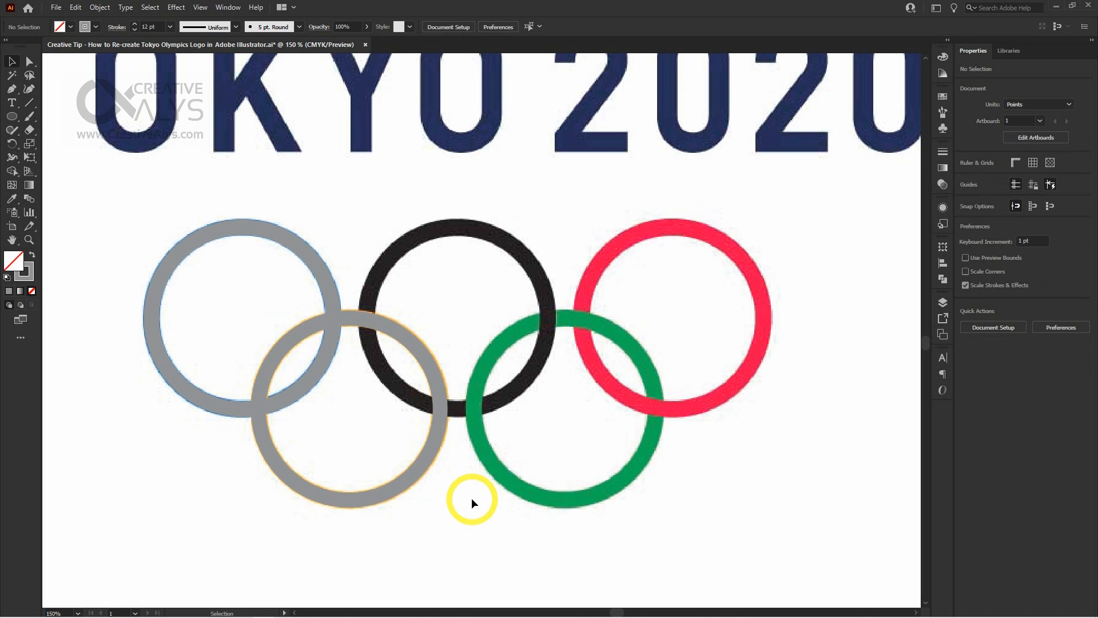
pyautogui.click(323, 276)
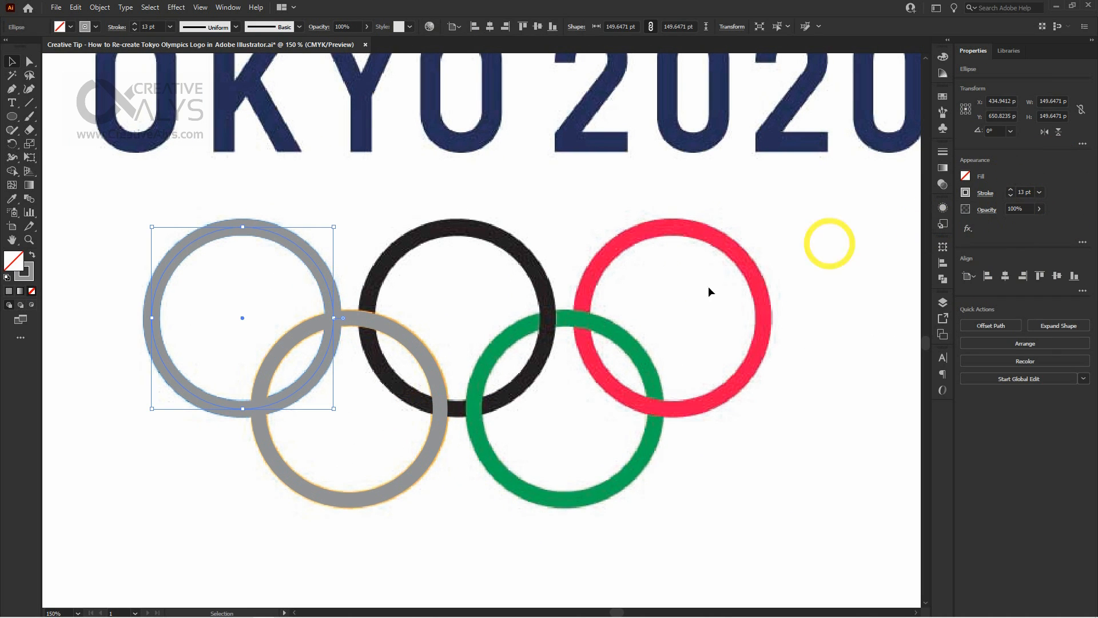
pyautogui.click(423, 361)
pyautogui.click(485, 529)
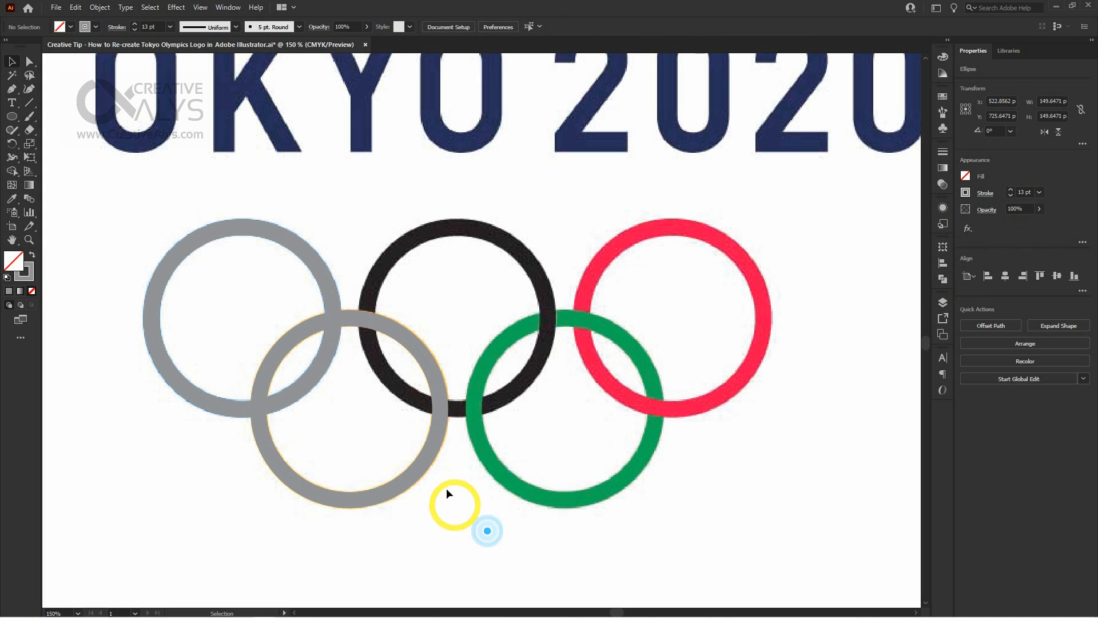
# Place copies of the traced circles over the black, green and red Olympic rings.
pyautogui.keyDown('alt'); pyautogui.moveTo(437, 454); pyautogui.dragTo(533, 369); pyautogui.keyUp('alt')
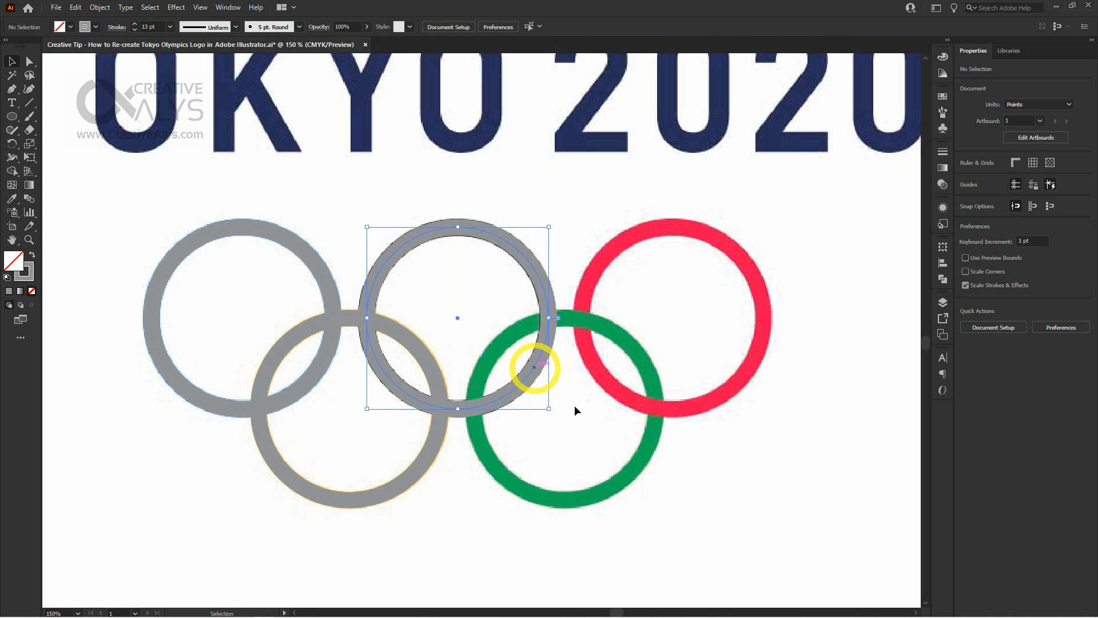
pyautogui.click(601, 442)
pyautogui.keyDown('alt'); pyautogui.moveTo(449, 443); pyautogui.dragTo(651, 436); pyautogui.keyUp('alt')
pyautogui.click(747, 510)
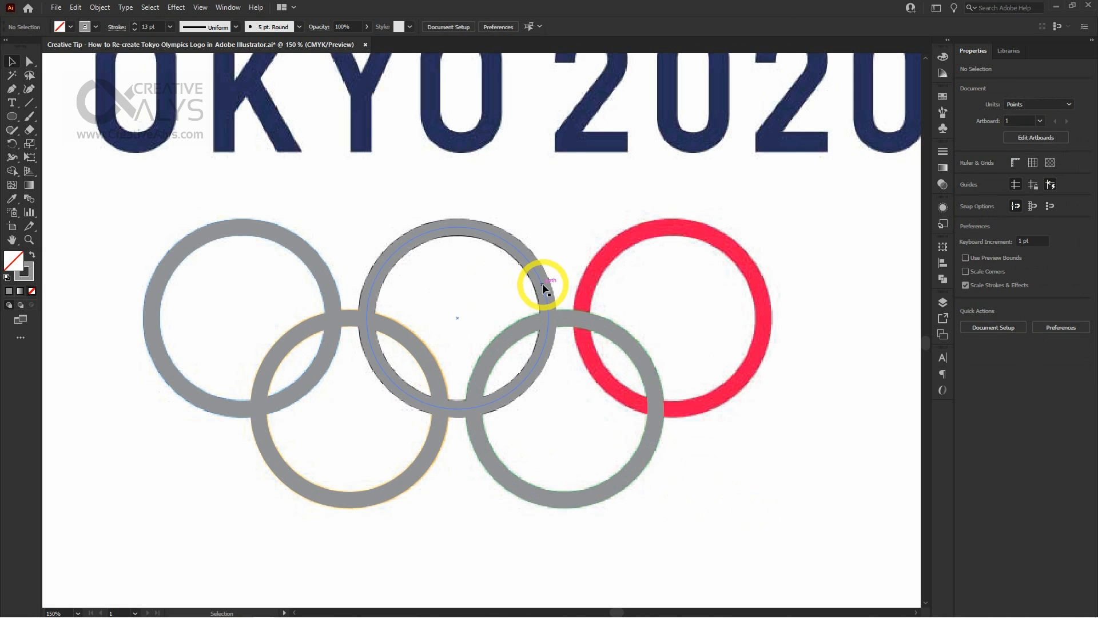
pyautogui.keyDown('alt'); pyautogui.keyDown('shift'); pyautogui.moveTo(542, 286); pyautogui.dragTo(759, 288); pyautogui.keyUp('shift'); pyautogui.keyUp('alt')
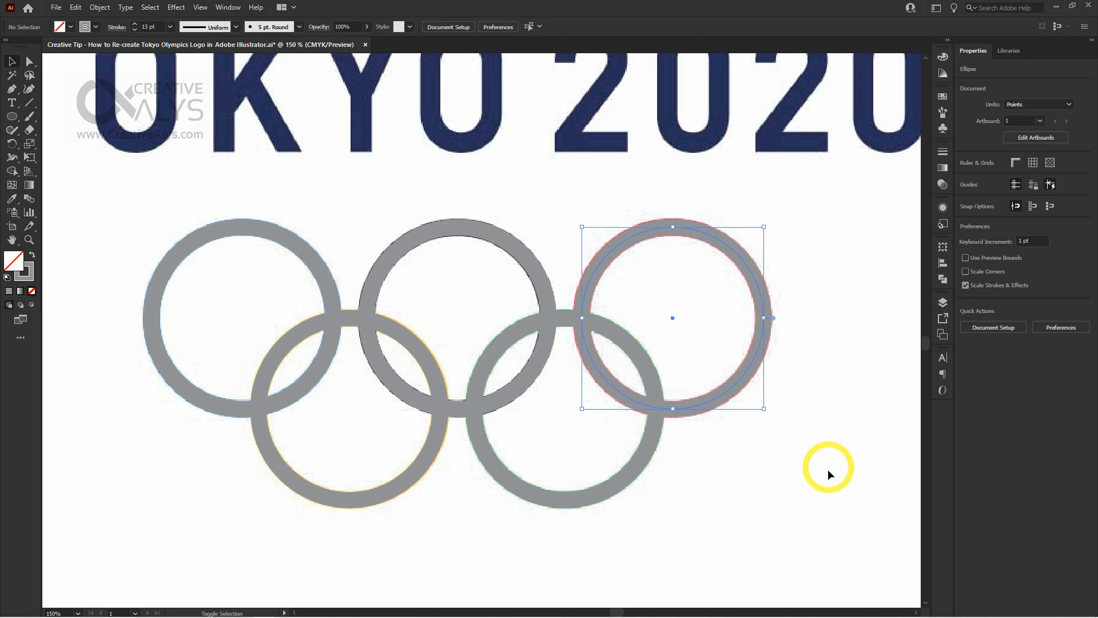
pyautogui.click(804, 475)
# Enlarge the small vector TOKYO 2020 wordmark and place it exactly over the reference wordmark.
pyautogui.hotkey('ctrl', '-')
pyautogui.hotkey('ctrl', '-')
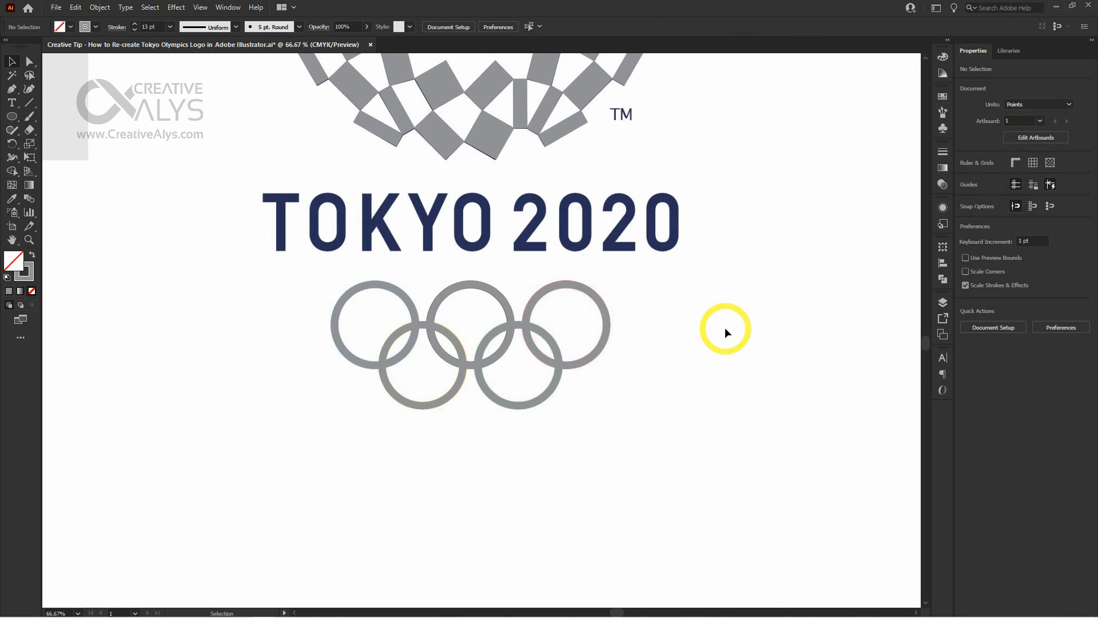
pyautogui.hotkey('ctrl', '-')
pyautogui.hotkey('ctrl', '-')
pyautogui.press('space')
pyautogui.moveTo(603, 278); pyautogui.dragTo(627, 323)
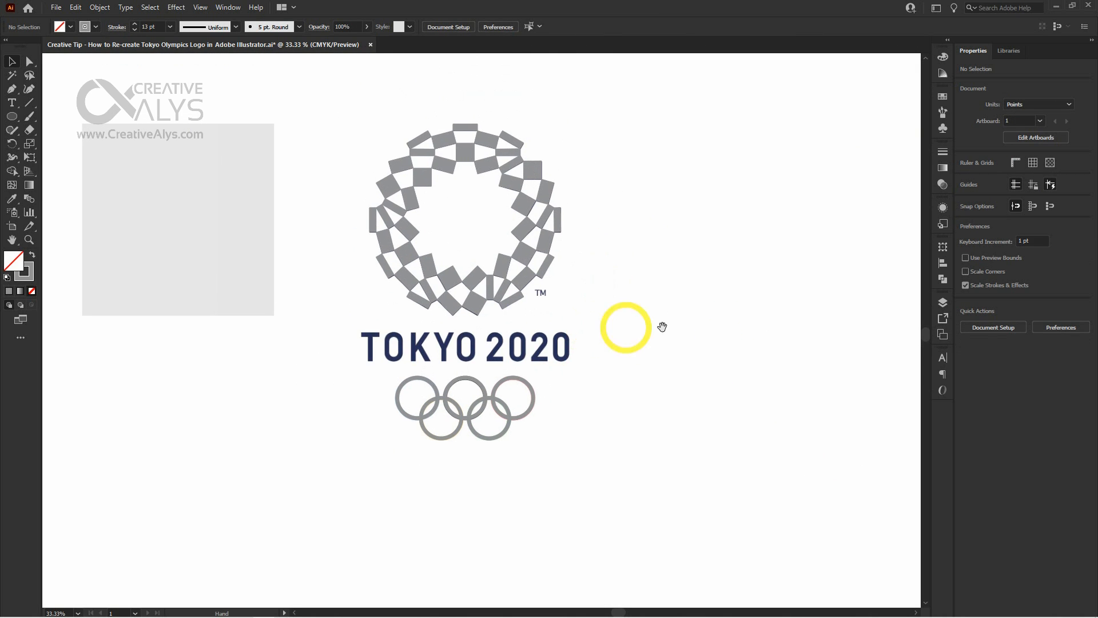
pyautogui.hotkey('ctrl', '-')
pyautogui.moveTo(549, 240); pyautogui.dragTo(498, 437)
pyautogui.moveTo(360, 215); pyautogui.dragTo(530, 540)
pyautogui.moveTo(561, 492); pyautogui.dragTo(613, 332)
pyautogui.moveTo(576, 432); pyautogui.dragTo(562, 430)
pyautogui.moveTo(387, 258); pyautogui.dragTo(635, 426)
pyautogui.click(684, 321)
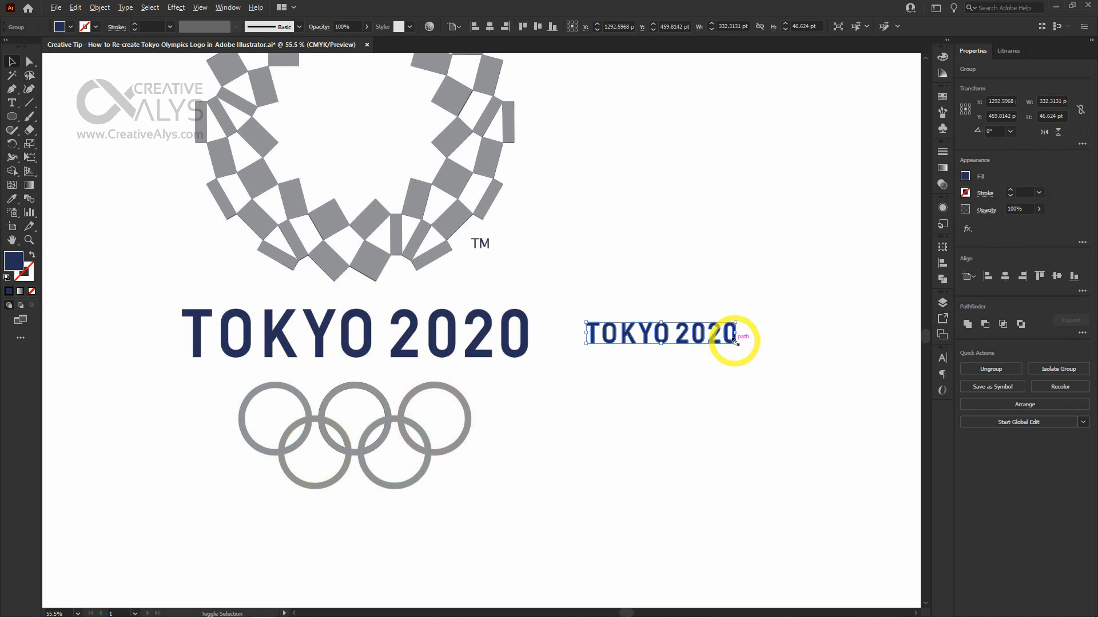
pyautogui.moveTo(736, 341); pyautogui.dragTo(835, 426)
pyautogui.click(749, 409)
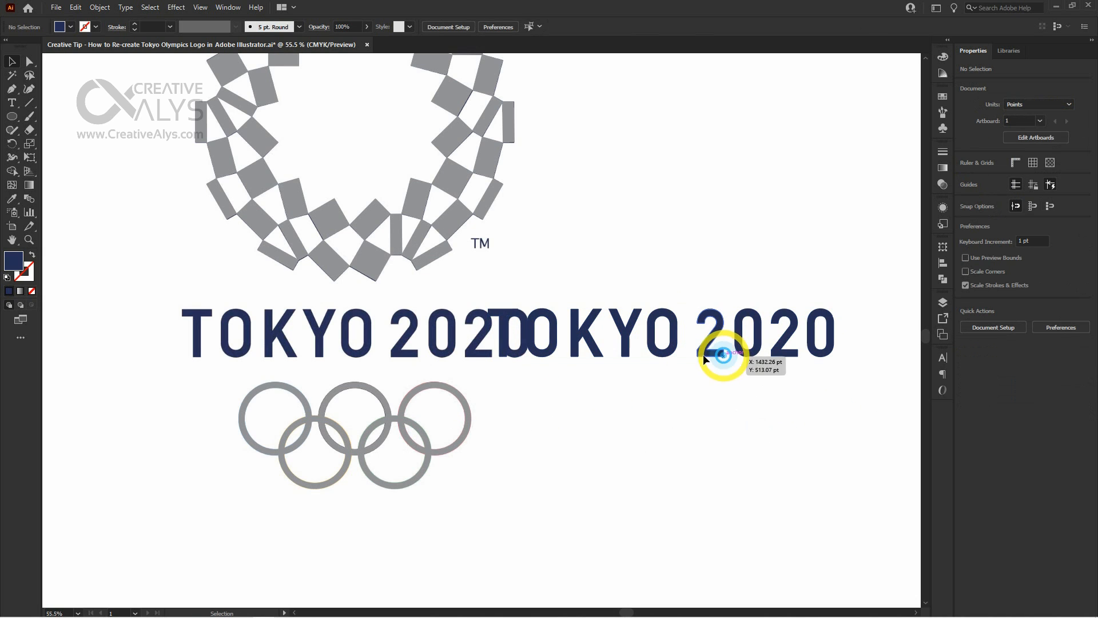
pyautogui.moveTo(702, 354); pyautogui.dragTo(416, 356)
pyautogui.click(555, 217)
# Enlarge the small vector TM mark and place it over the reference image's TM lettering.
pyautogui.moveTo(553, 217); pyautogui.dragTo(566, 302)
pyautogui.hotkey('ctrl', '-')
pyautogui.hotkey('ctrl', '-')
pyautogui.hotkey('ctrl', '-')
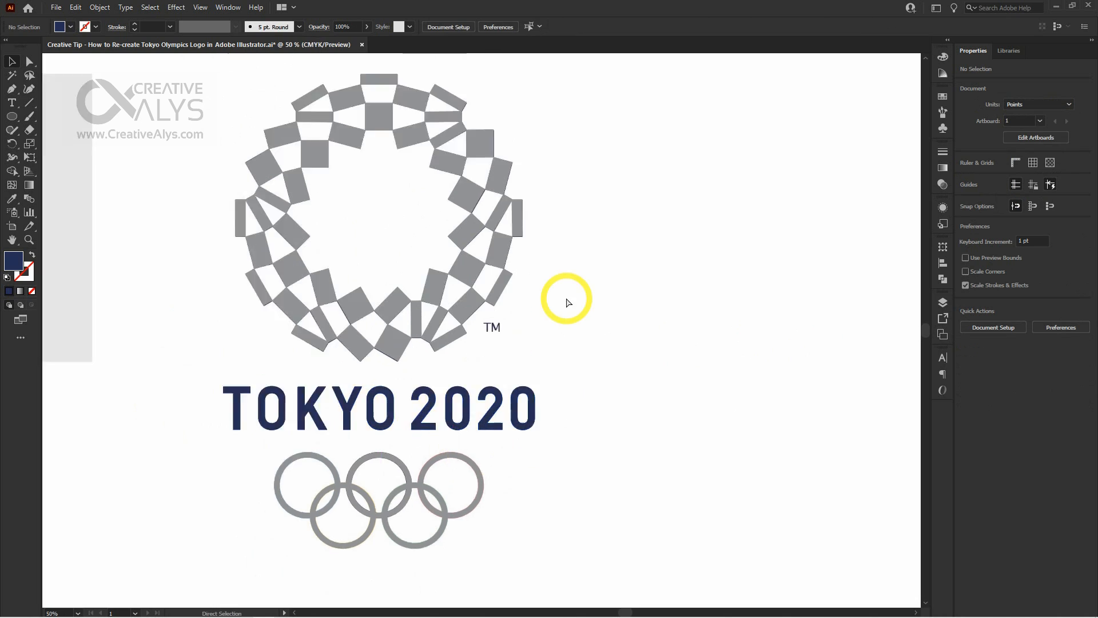
pyautogui.moveTo(554, 176); pyautogui.dragTo(518, 430)
pyautogui.moveTo(276, 164); pyautogui.dragTo(485, 551)
pyautogui.moveTo(525, 561); pyautogui.dragTo(556, 323)
pyautogui.moveTo(416, 272); pyautogui.dragTo(564, 382)
pyautogui.click(616, 395)
pyautogui.click(606, 246)
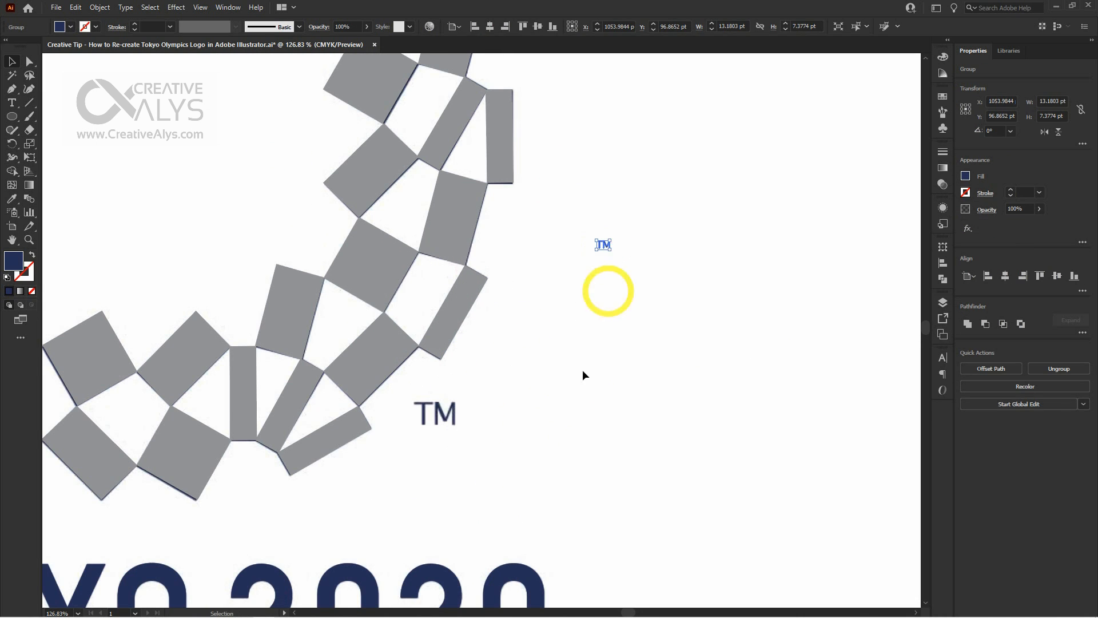
pyautogui.click(578, 378)
pyautogui.keyDown('ctrl'); pyautogui.click(530, 360); pyautogui.keyUp('ctrl')
pyautogui.moveTo(568, 193); pyautogui.dragTo(414, 391)
pyautogui.moveTo(287, 346); pyautogui.dragTo(517, 453)
pyautogui.moveTo(563, 318); pyautogui.dragTo(461, 339)
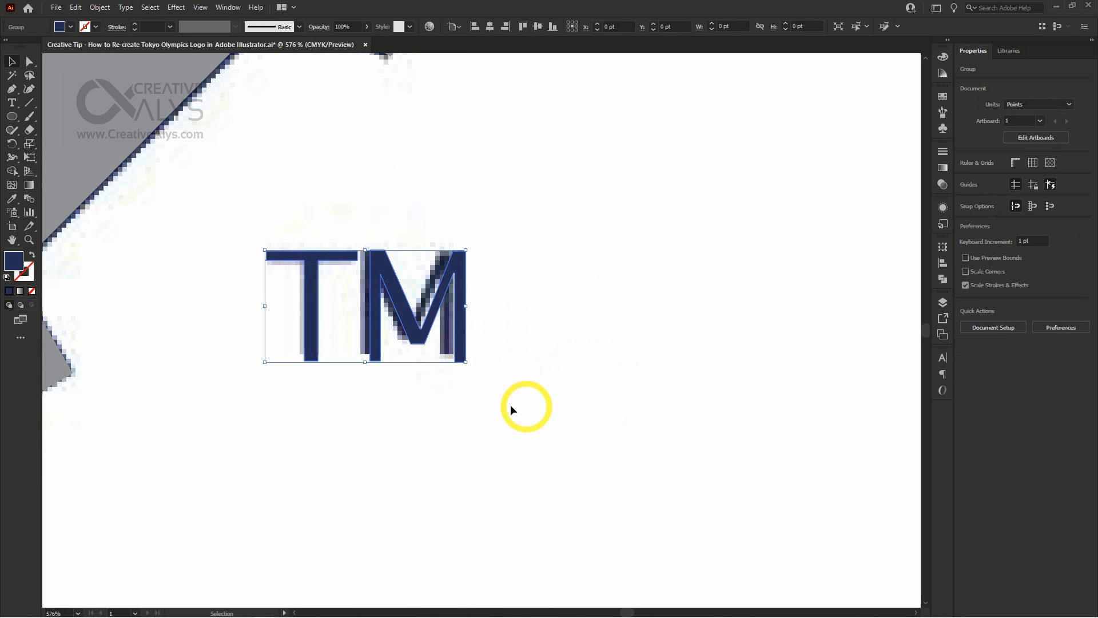
# Nudge the vector TM mark into closer alignment with the reference lettering at high magnification.
pyautogui.moveTo(263, 222); pyautogui.dragTo(559, 468)
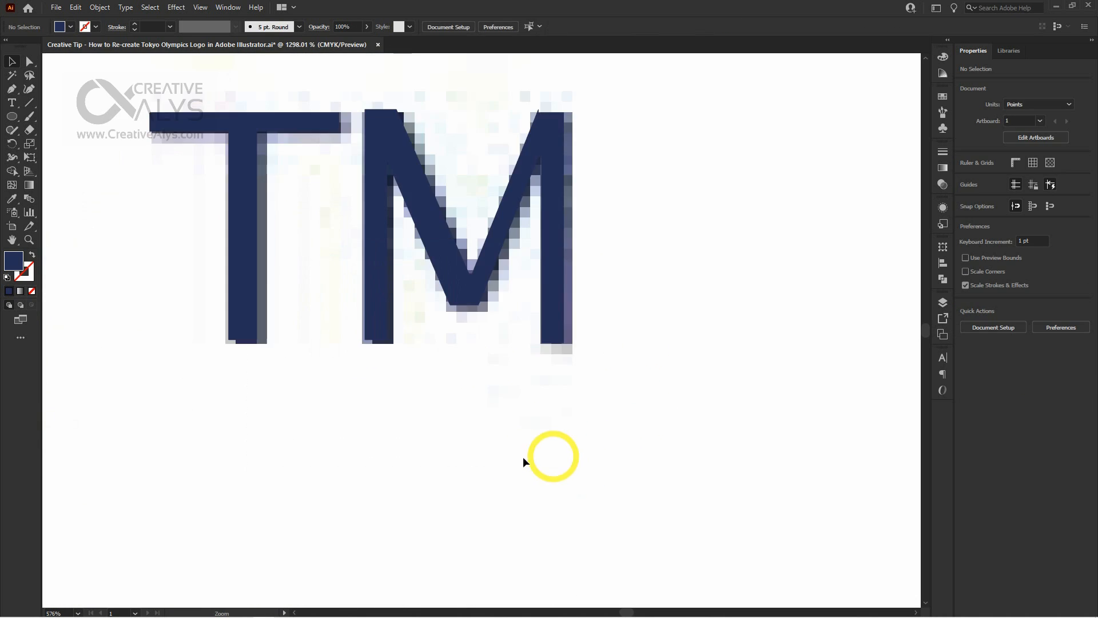
pyautogui.moveTo(450, 262); pyautogui.dragTo(451, 264)
pyautogui.click(591, 434)
# Select the complete traced logo and move it horizontally to the empty area right of the reference logo.
pyautogui.hotkey('ctrl', '0')
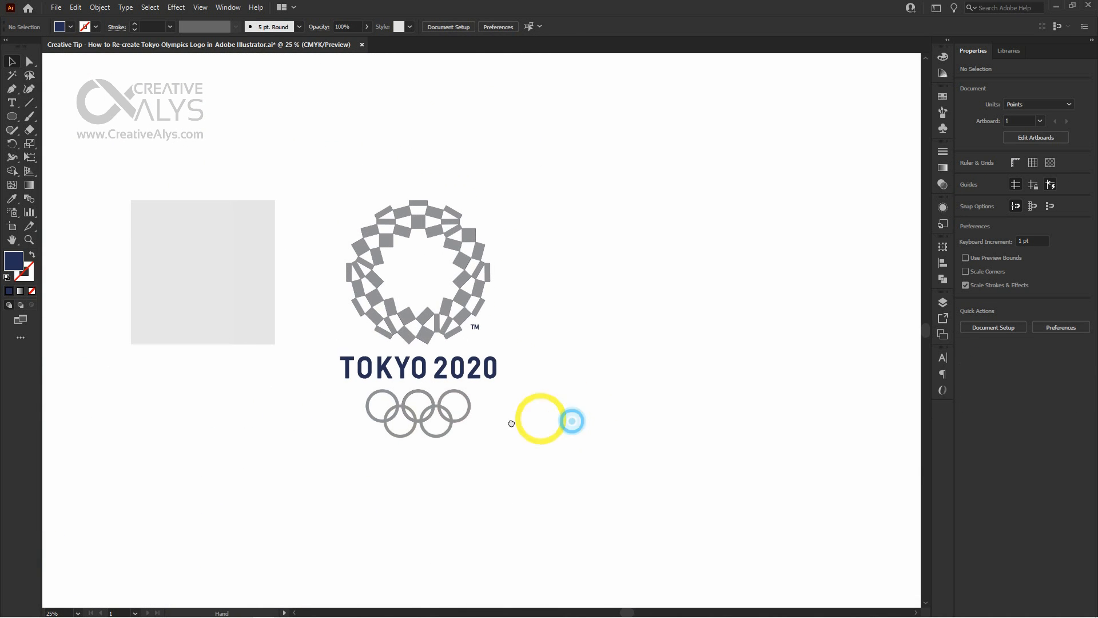
pyautogui.hscroll(2, 540, 417)
pyautogui.moveTo(443, 480); pyautogui.dragTo(270, 211)
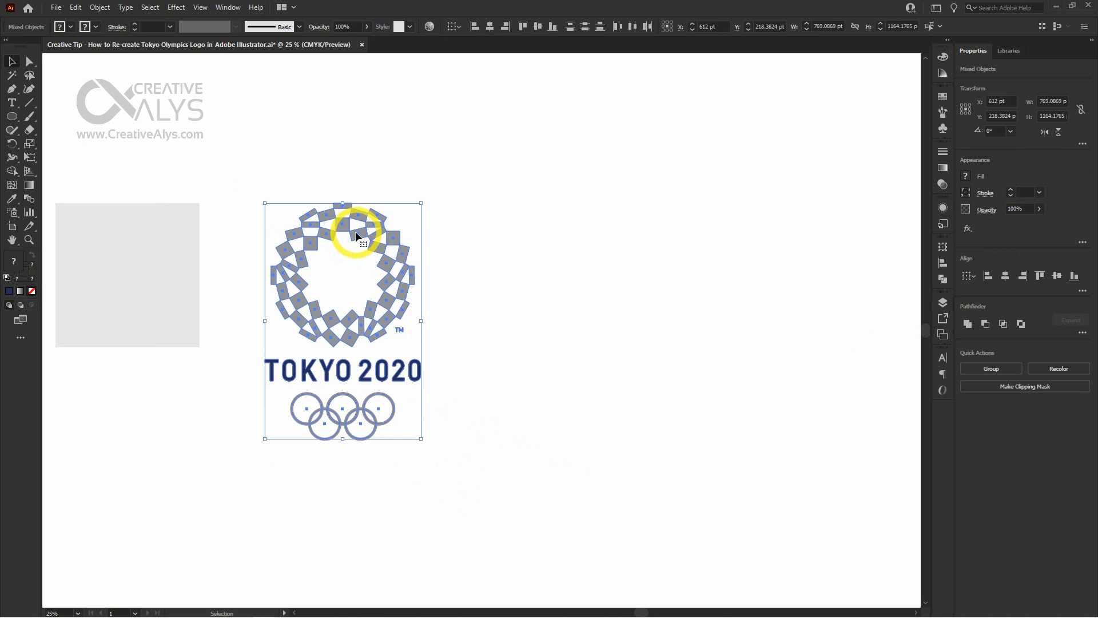
pyautogui.moveTo(361, 232); pyautogui.dragTo(611, 235)
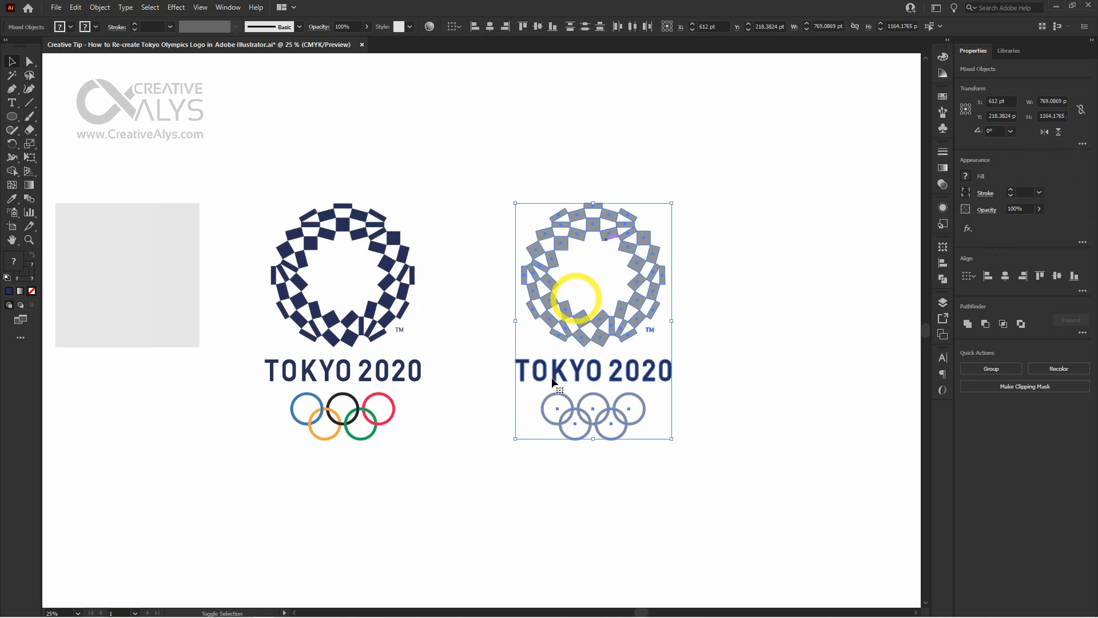
pyautogui.click(541, 514)
# Inspect the traced logo in outline view and shift it slightly farther right from the reference.
pyautogui.hotkey('ctrl', 'y')
pyautogui.hotkey('ctrl', 'y')
pyautogui.hotkey('ctrl', 'y')
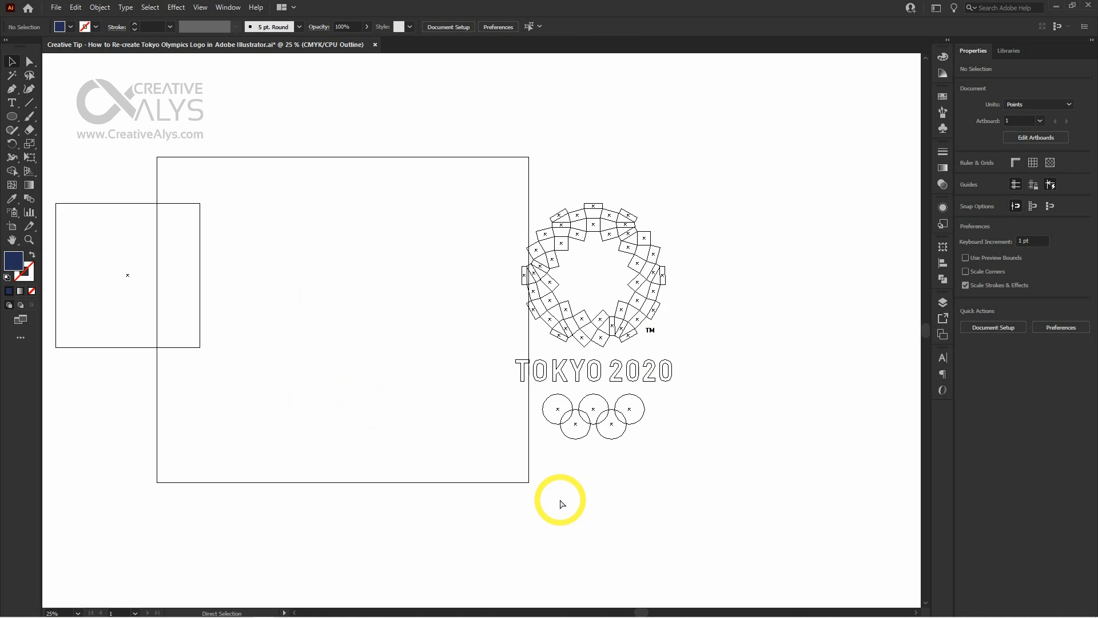
pyautogui.hotkey('ctrl', 'y')
pyautogui.moveTo(663, 465); pyautogui.dragTo(517, 216)
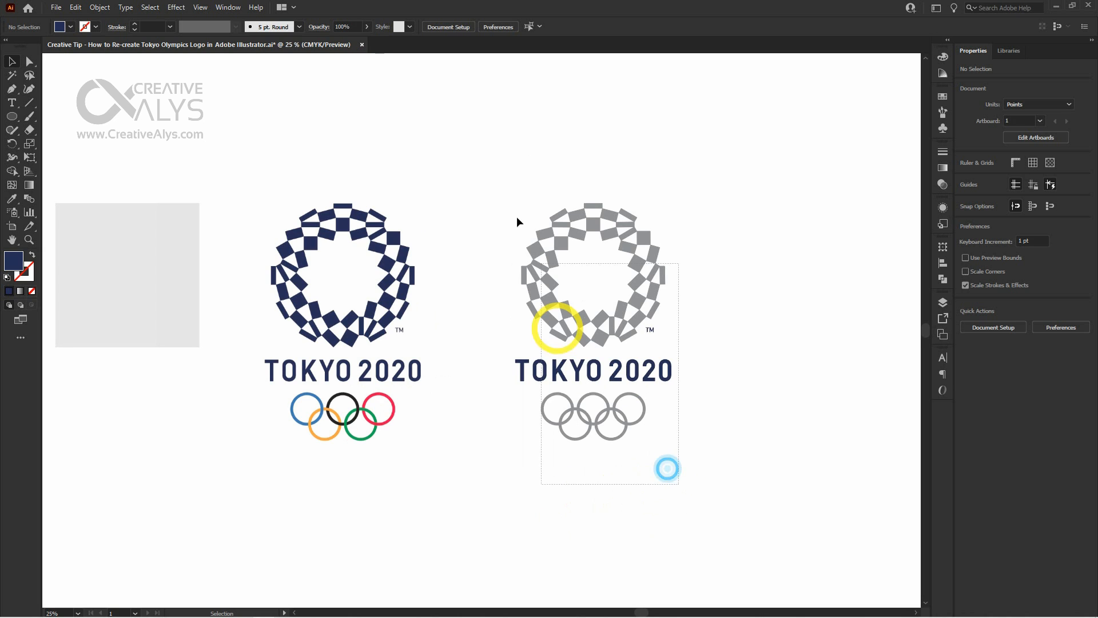
pyautogui.moveTo(583, 231); pyautogui.dragTo(599, 231)
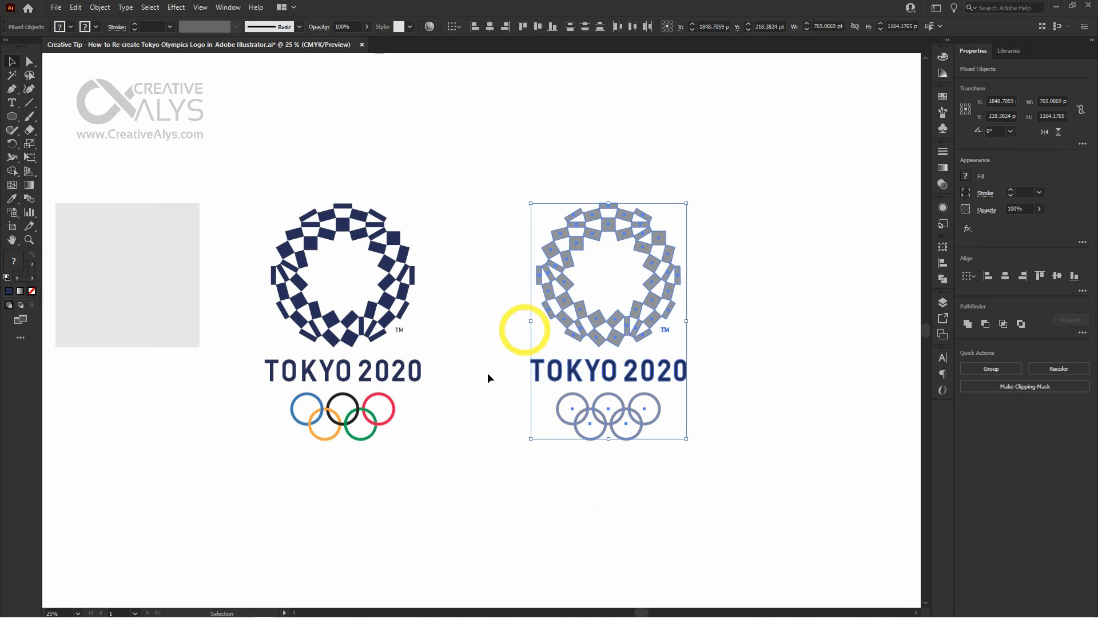
pyautogui.click(487, 373)
pyautogui.hotkey('ctrl', 'y')
pyautogui.hotkey('ctrl', 'y')
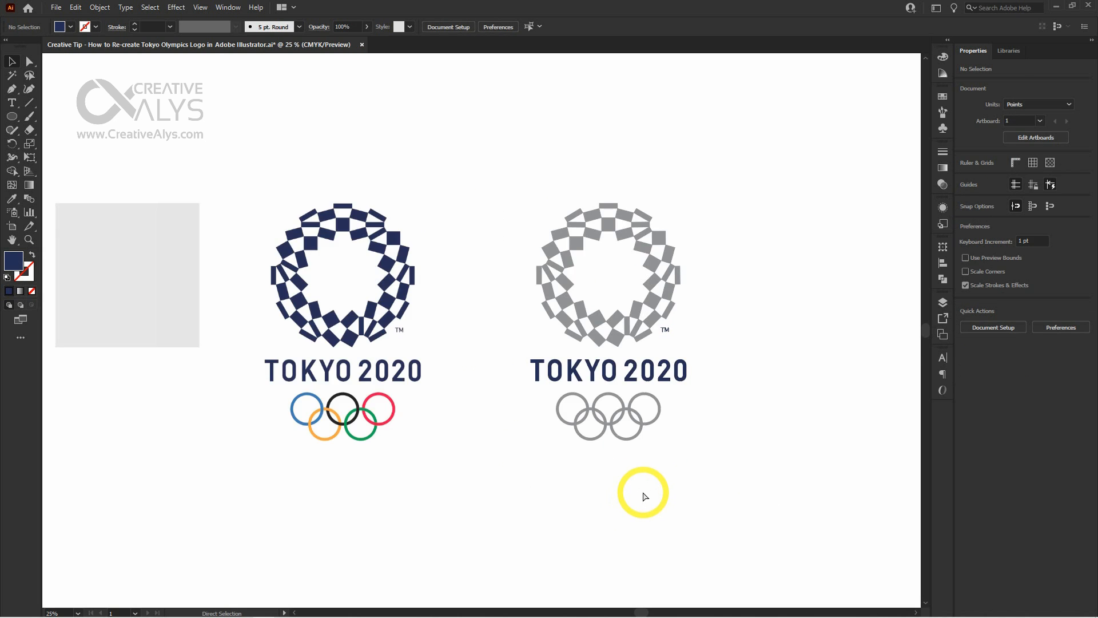
# Recolour the traced checkered ring with the navy fill sampled from the TOKYO 2020 wordmark.
pyautogui.keyDown('ctrl'); pyautogui.click(520, 335); pyautogui.keyUp('ctrl')
pyautogui.click(666, 239)
pyautogui.press('i')
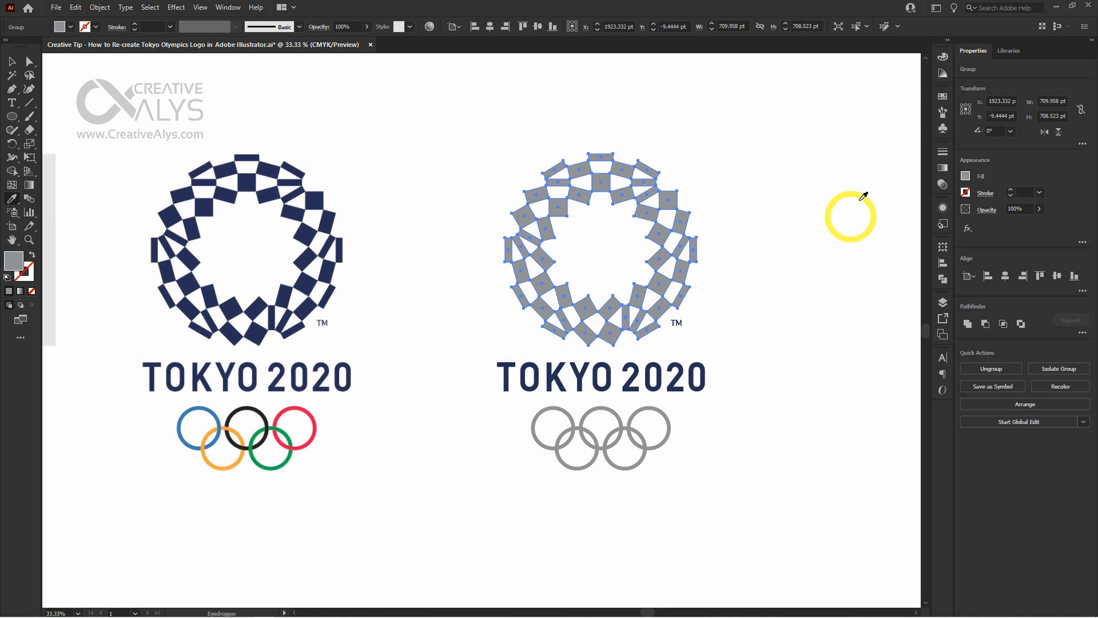
pyautogui.click(942, 56)
pyautogui.click(800, 130)
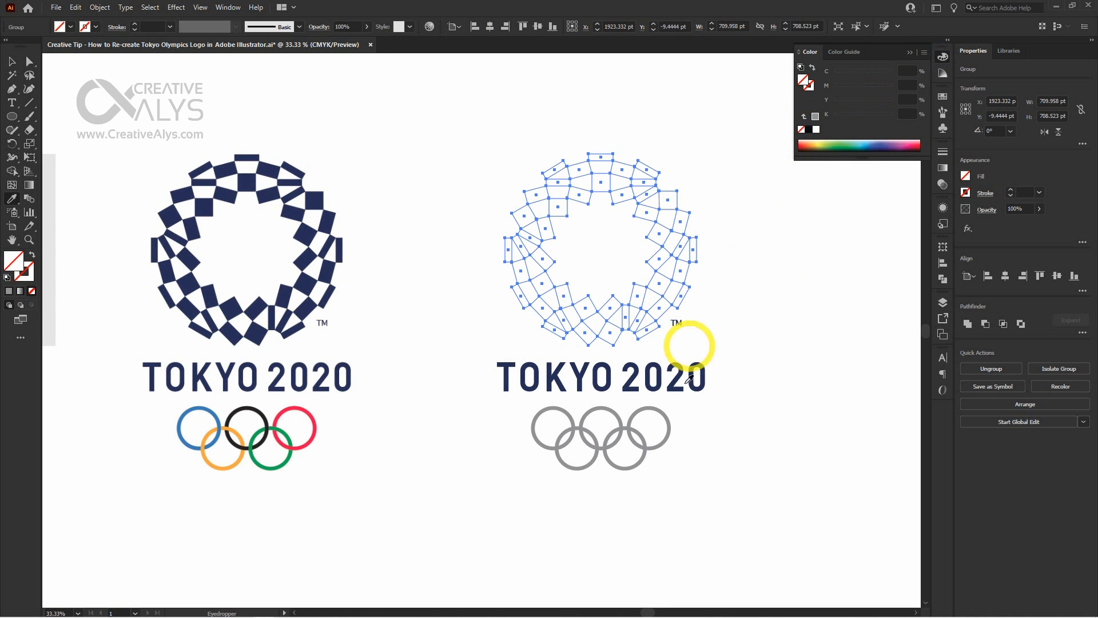
pyautogui.click(681, 370)
pyautogui.press('v')
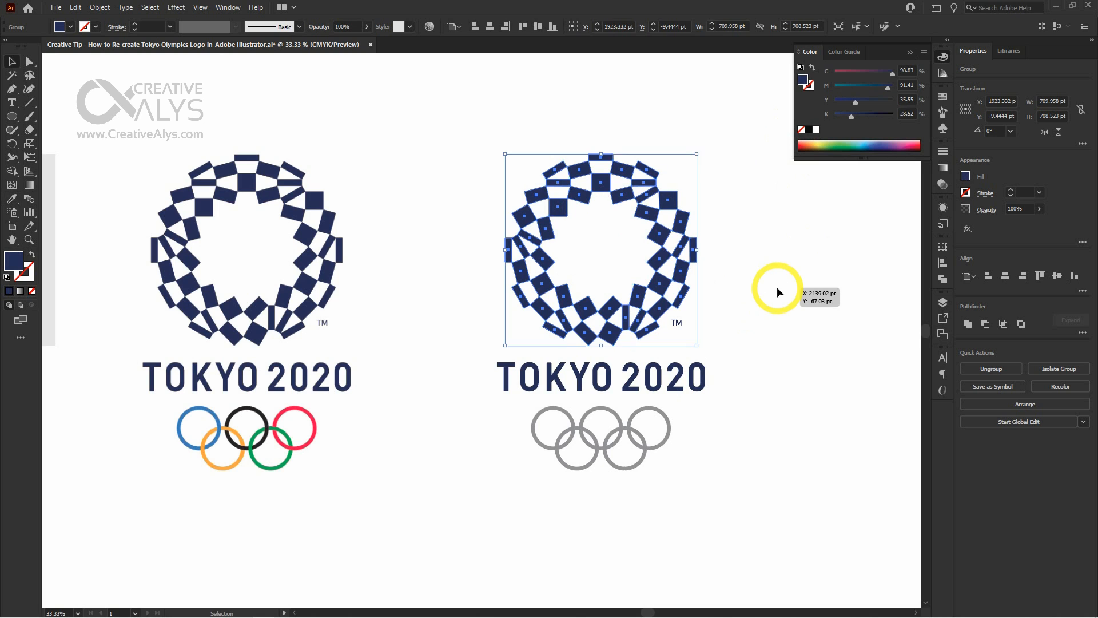
pyautogui.click(774, 288)
pyautogui.moveTo(764, 311); pyautogui.dragTo(732, 310)
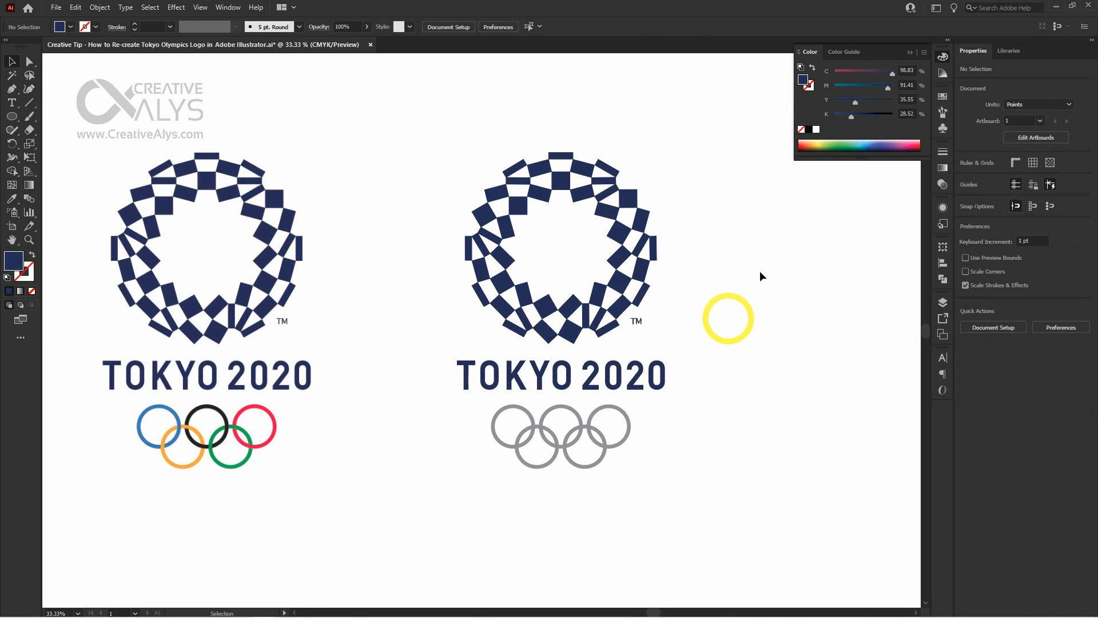
# Select the five grey Olympic rings of the traced logo and expand their strokes into filled shapes.
pyautogui.click(942, 57)
pyautogui.keyDown('ctrl'); pyautogui.click(476, 380); pyautogui.keyUp('ctrl')
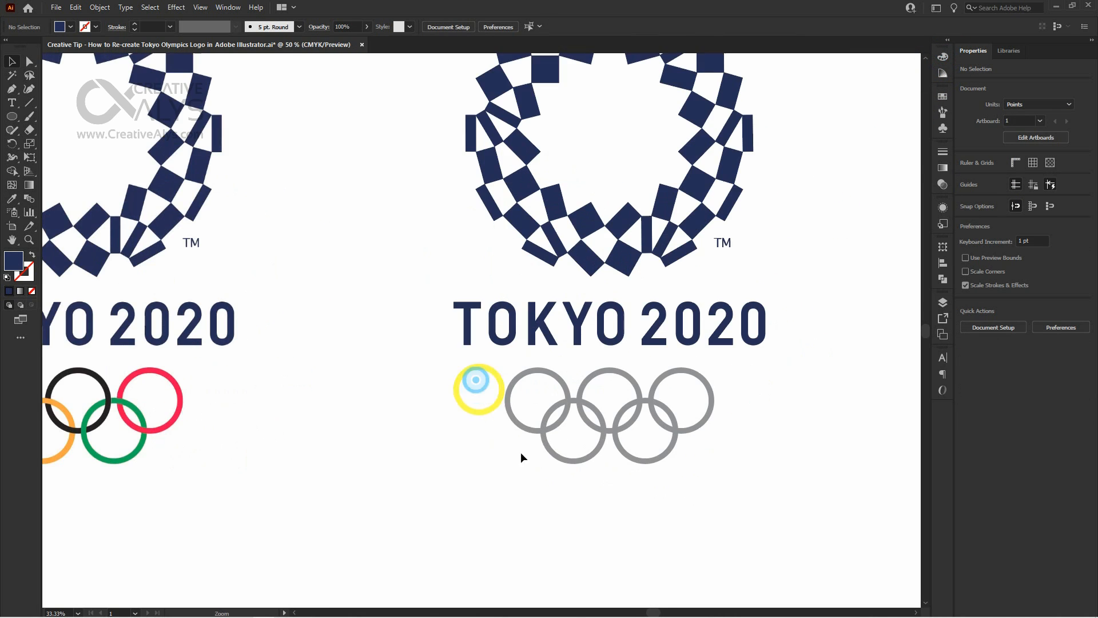
pyautogui.moveTo(583, 492); pyautogui.dragTo(672, 469)
pyautogui.moveTo(821, 443); pyautogui.dragTo(581, 364)
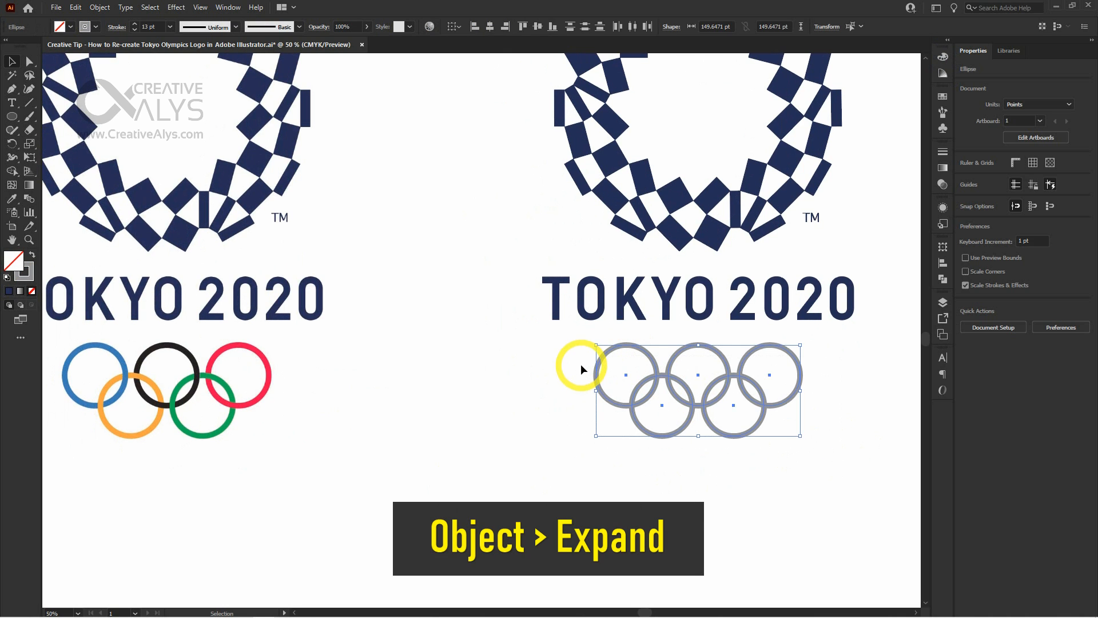
pyautogui.click(98, 7)
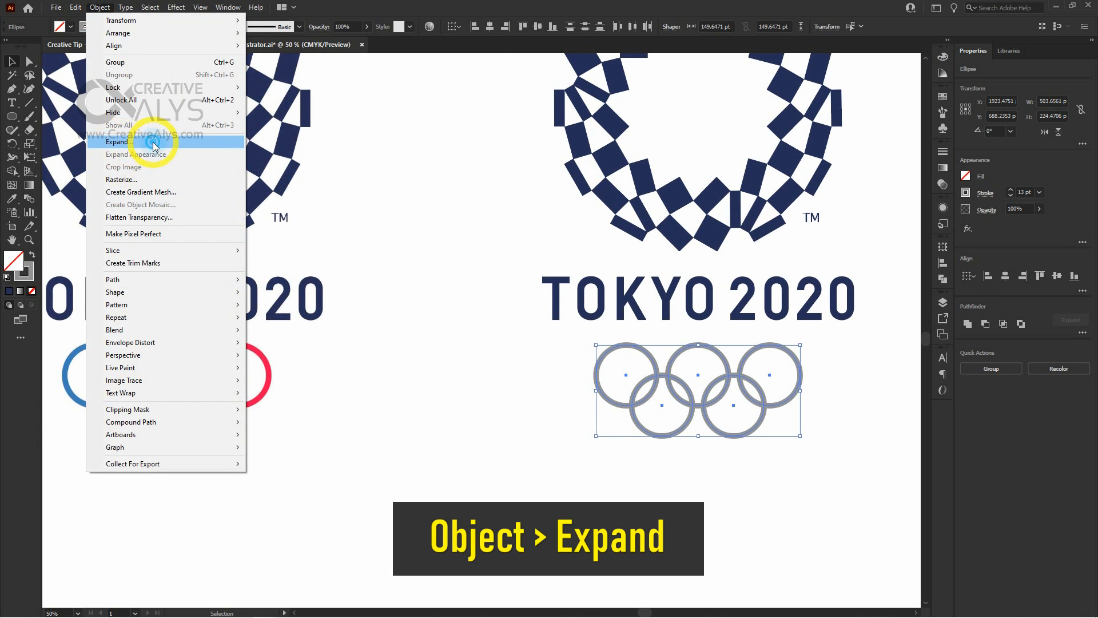
pyautogui.click(120, 143)
pyautogui.click(528, 370)
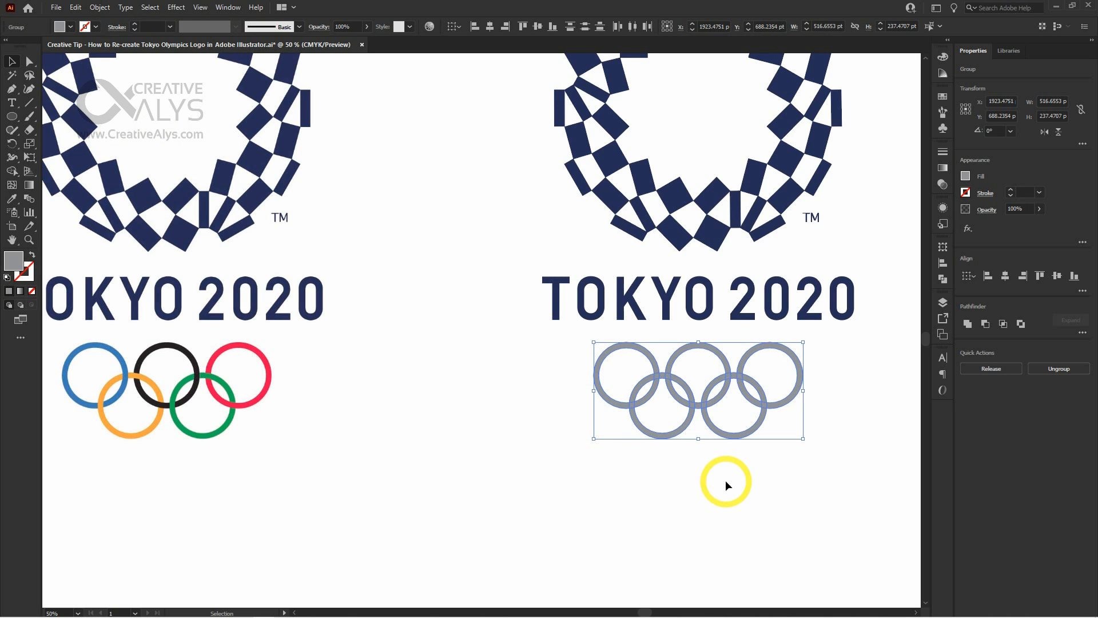
# Divide the expanded rings into separate pieces at their overlaps with the Pathfinder Divide operation.
pyautogui.click(942, 280)
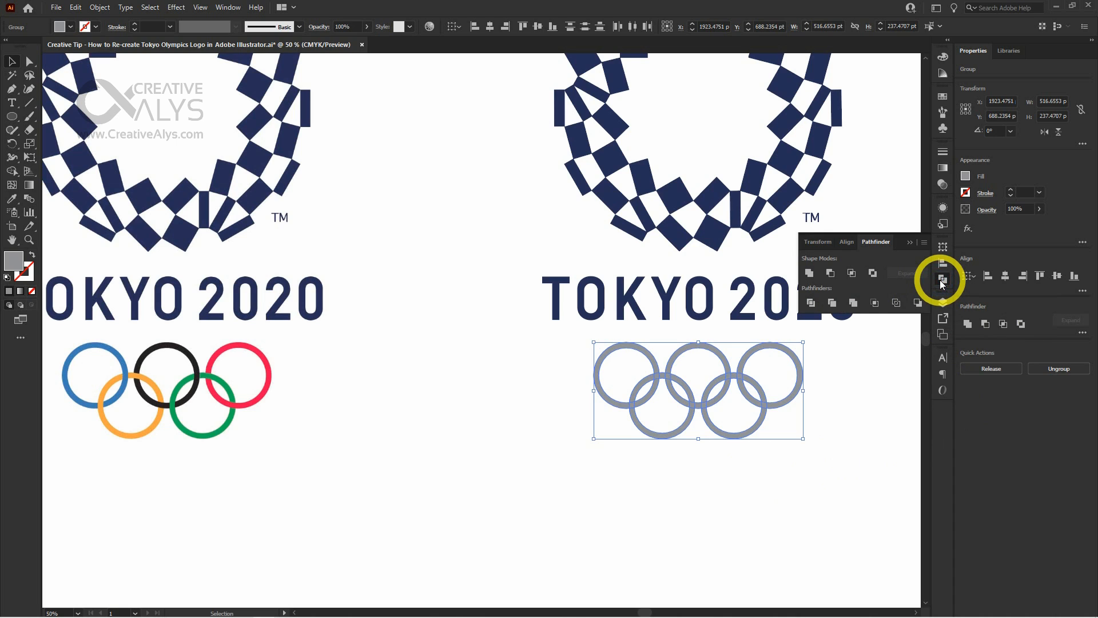
pyautogui.click(812, 302)
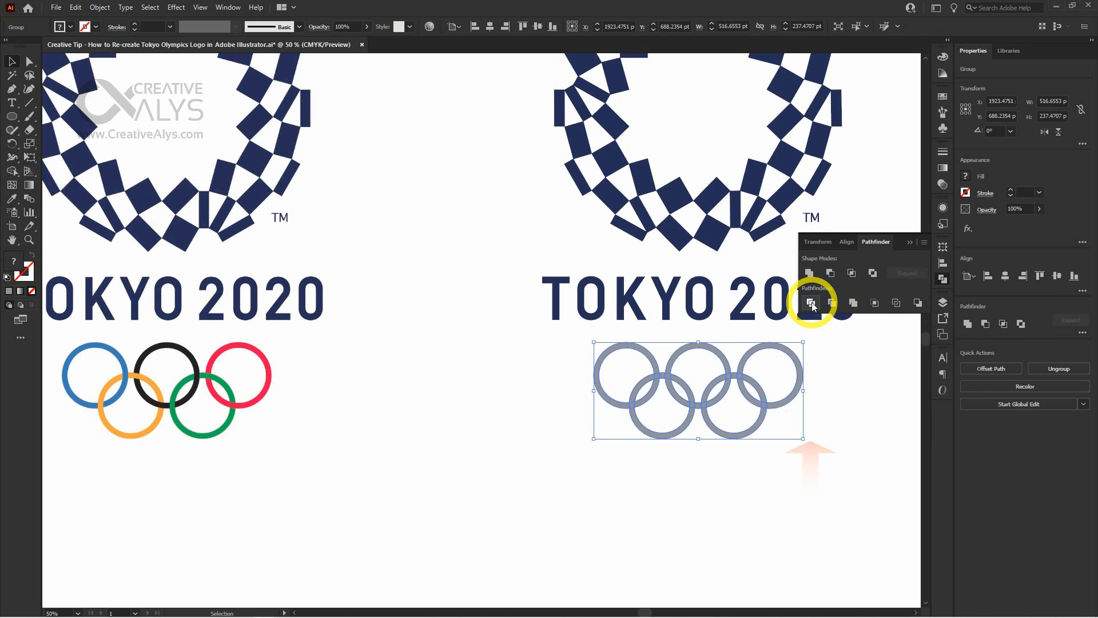
pyautogui.click(942, 281)
pyautogui.click(693, 484)
pyautogui.moveTo(638, 473); pyautogui.dragTo(646, 466)
pyautogui.click(629, 387)
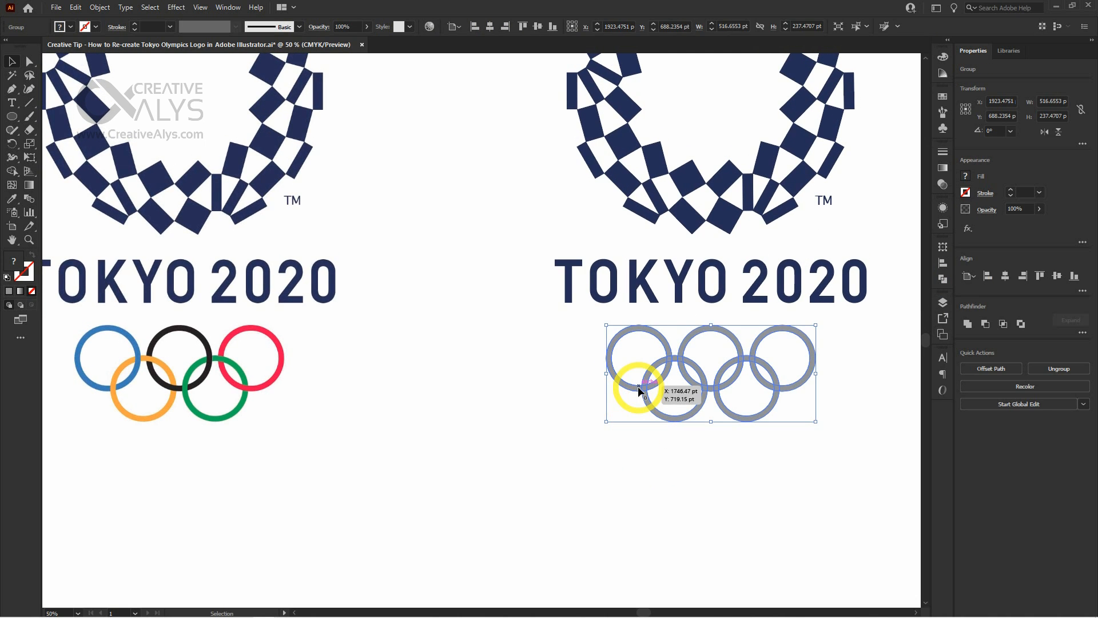
# Isolate the ring group and fill all pieces of its upper-left ring with the blue sampled from the reference logo.
pyautogui.doubleClick(638, 387)
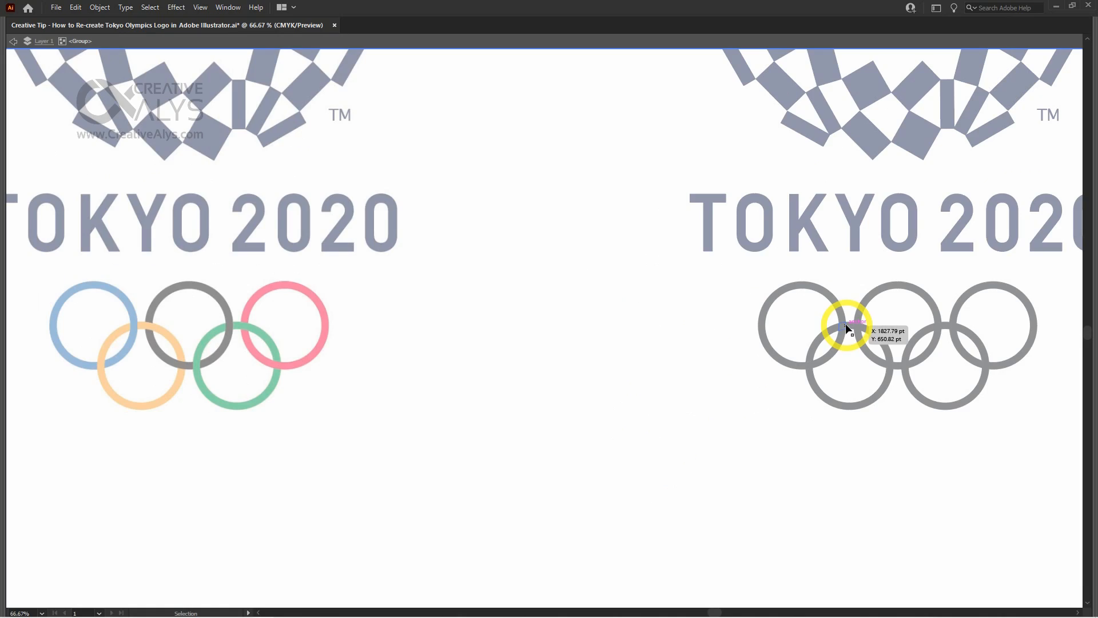
pyautogui.keyDown('shift'); pyautogui.click(839, 354); pyautogui.keyUp('shift')
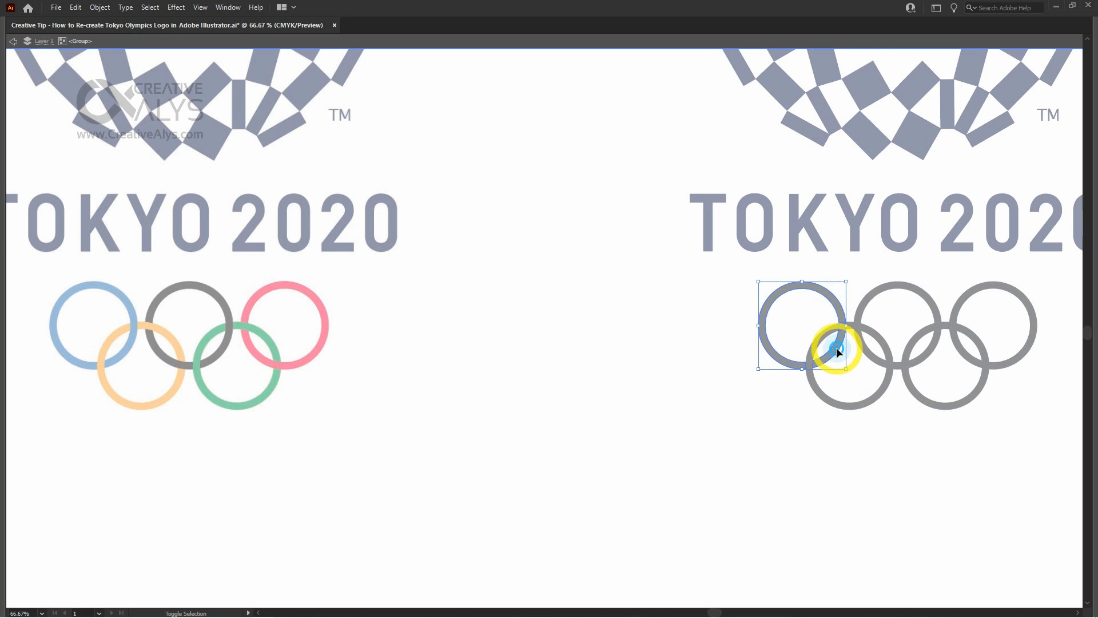
pyautogui.press('i')
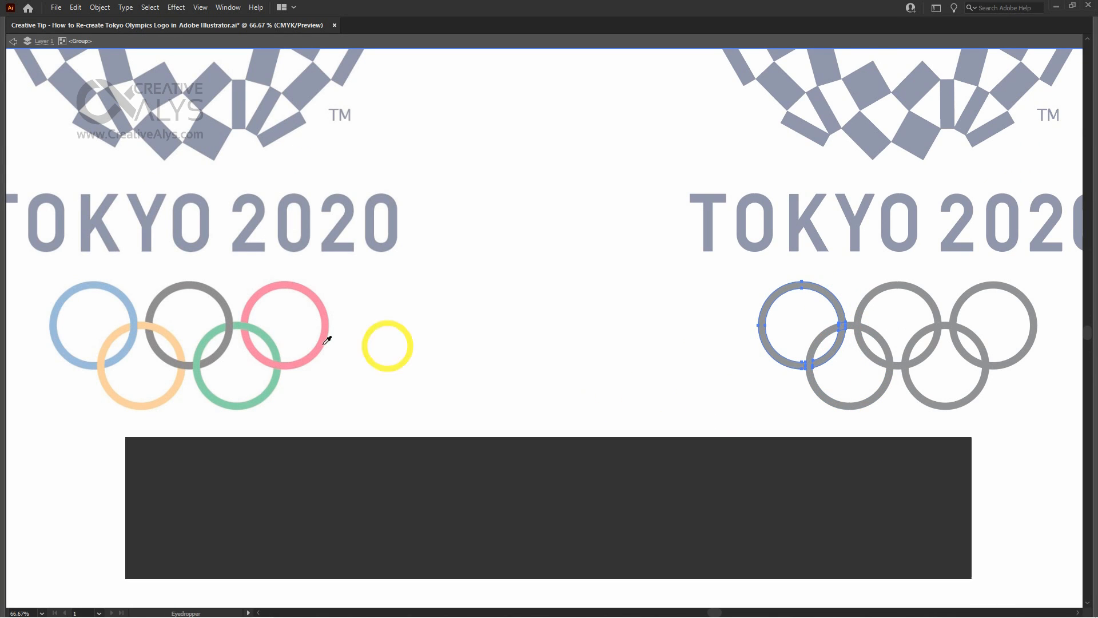
pyautogui.click(111, 289)
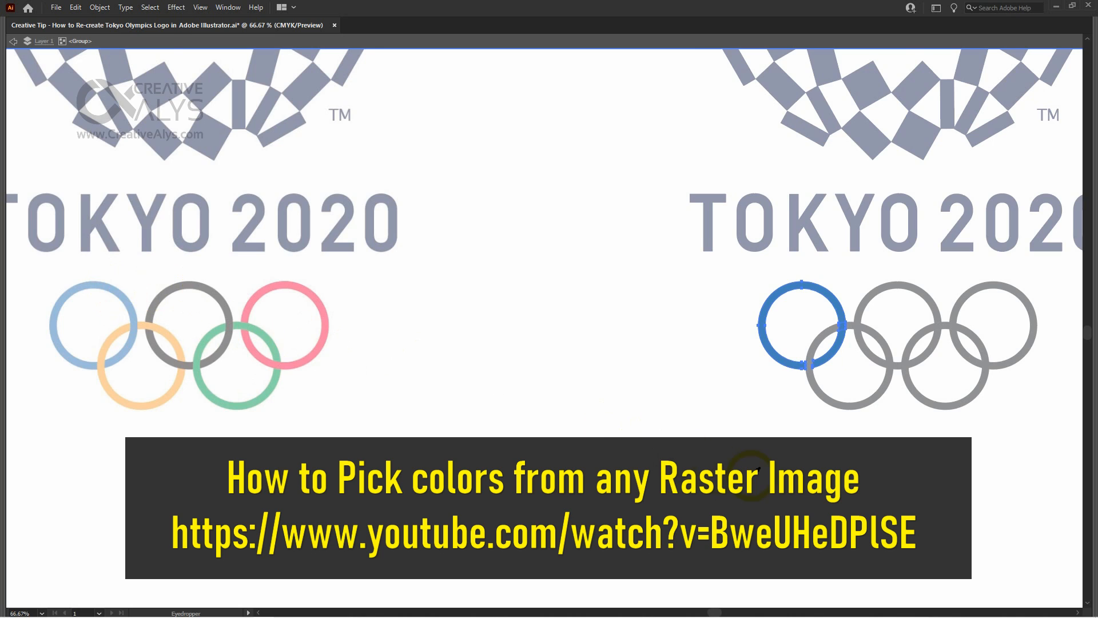
# Unite the blue ring's pieces into one shape and clear it from view, leaving the grey rings accessible.
pyautogui.press('v')
pyautogui.hotkey('ctrl', '-')
pyautogui.press('Tab')
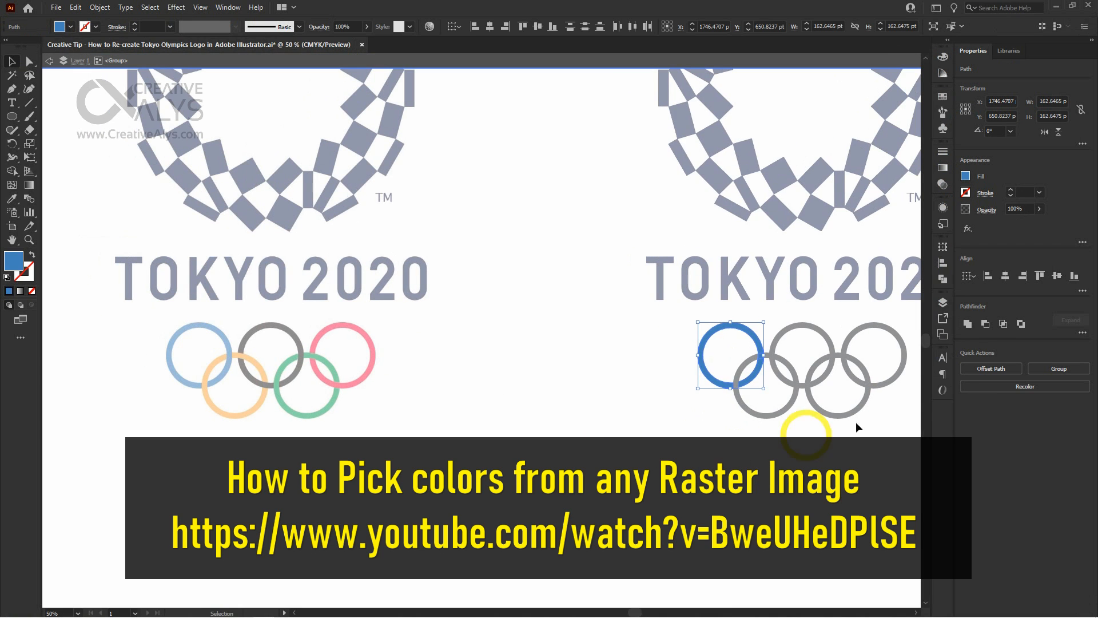
pyautogui.click(943, 280)
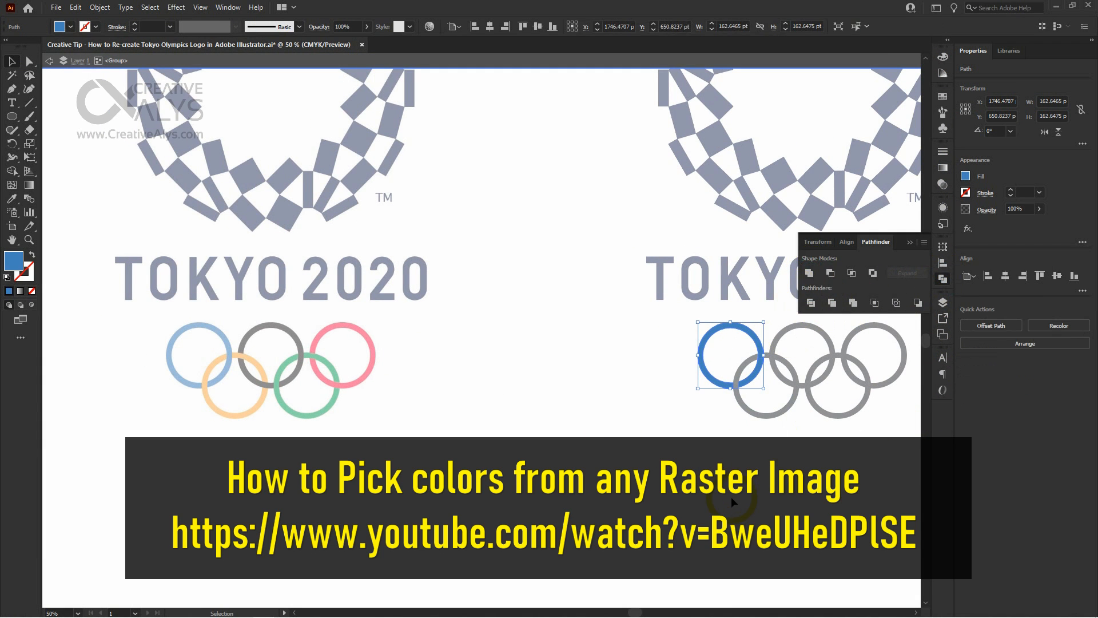
pyautogui.press('Tab')
pyautogui.press('a')
pyautogui.press('Delete')
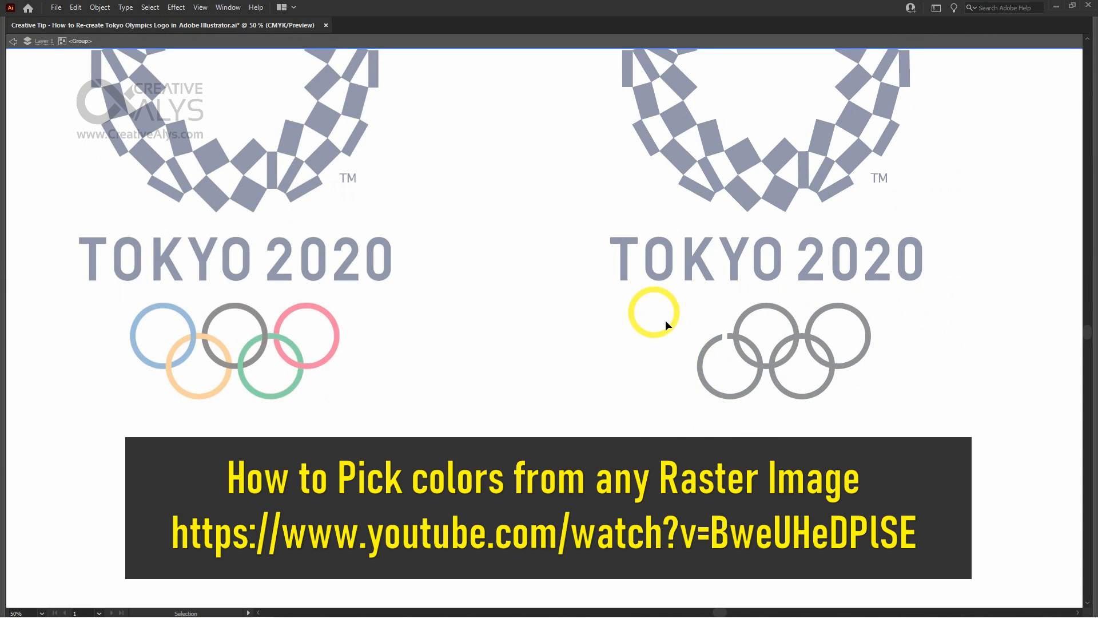
# Delete the leftover unfilled shape inside the lower-left grey ring.
pyautogui.moveTo(665, 323); pyautogui.dragTo(679, 438)
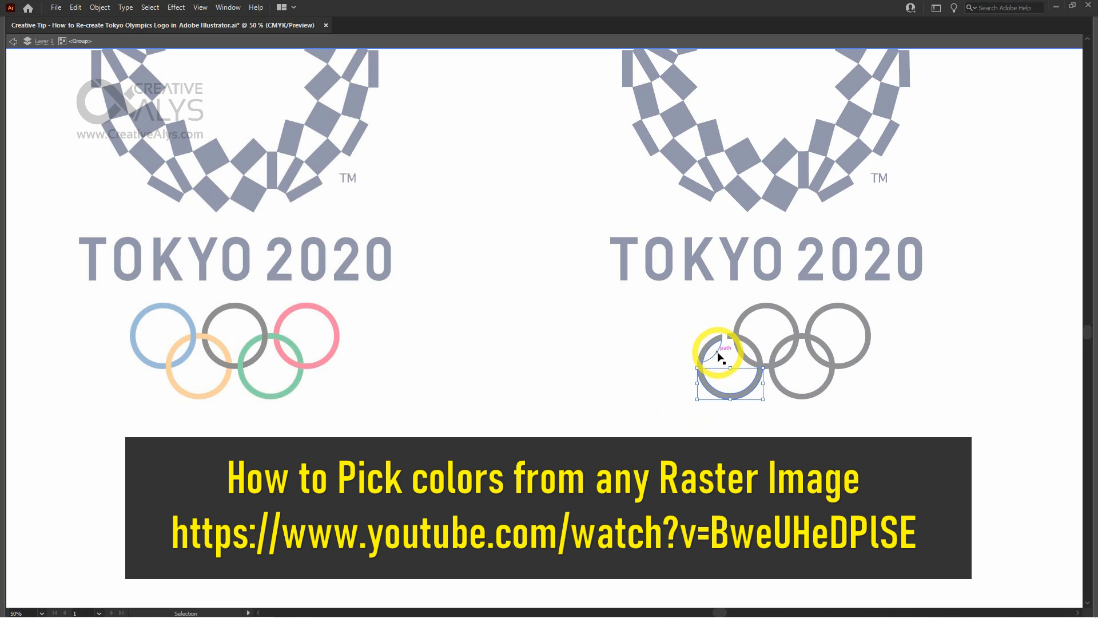
pyautogui.click(718, 354)
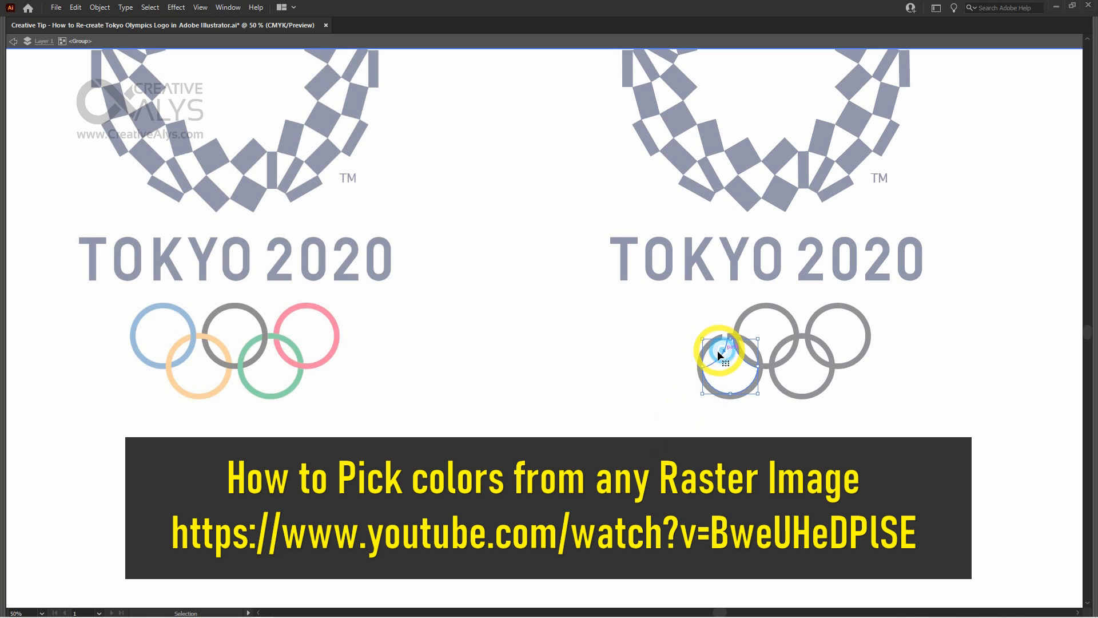
pyautogui.press('Delete')
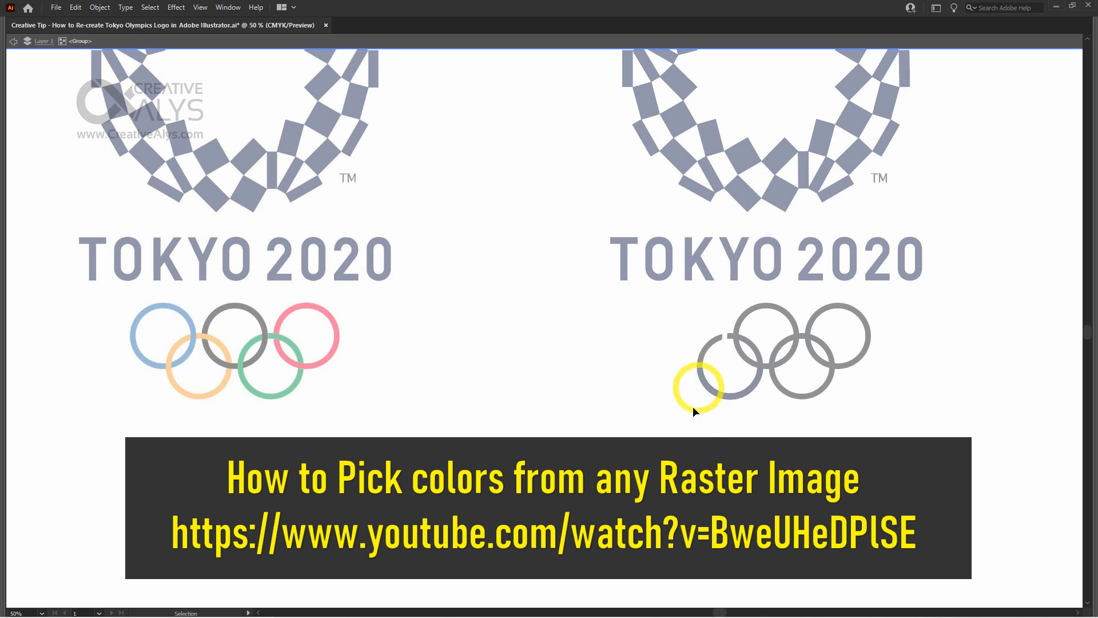
# Select every segment of the lower-left grey ring and unite them into one shape.
pyautogui.click(731, 399)
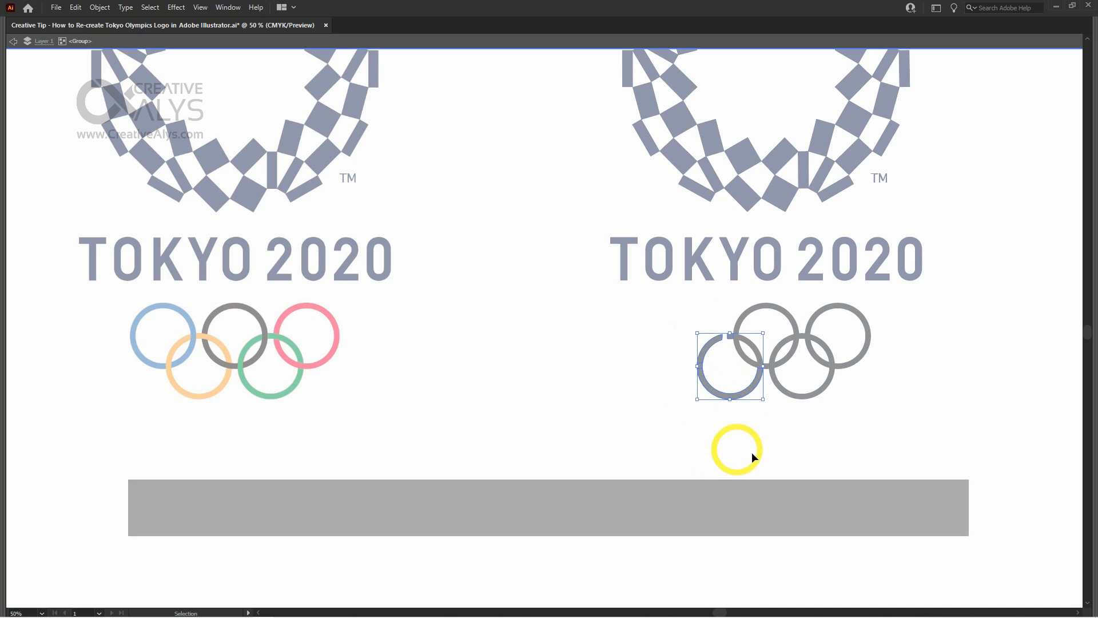
pyautogui.keyDown('shift'); pyautogui.click(747, 339); pyautogui.keyUp('shift')
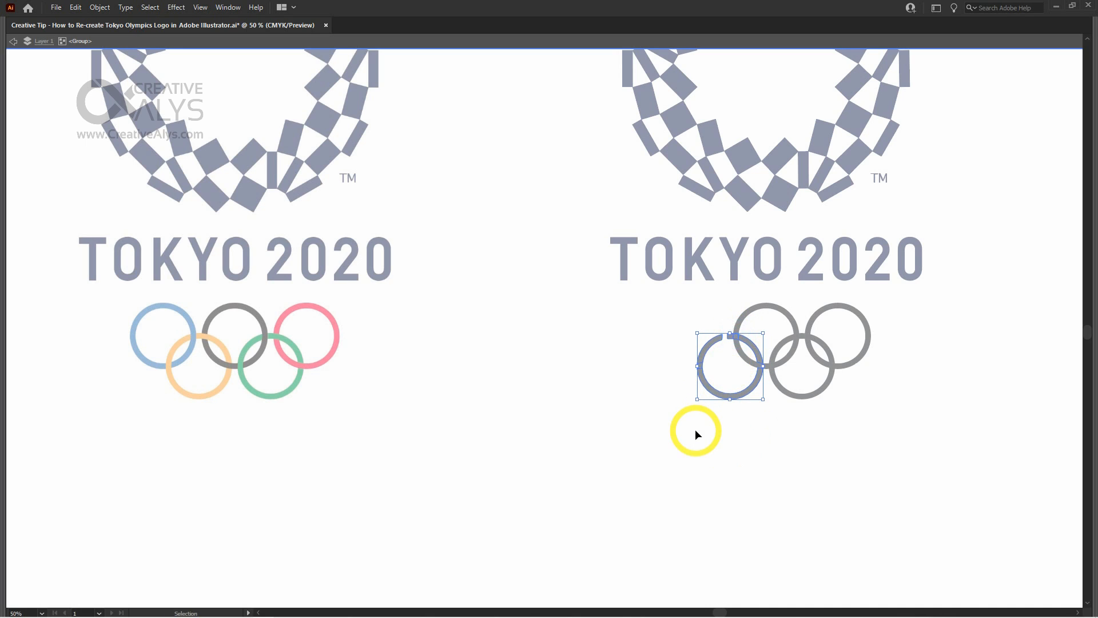
pyautogui.press('Delete')
pyautogui.hotkey('ctrl', 'z')
pyautogui.press('Tab')
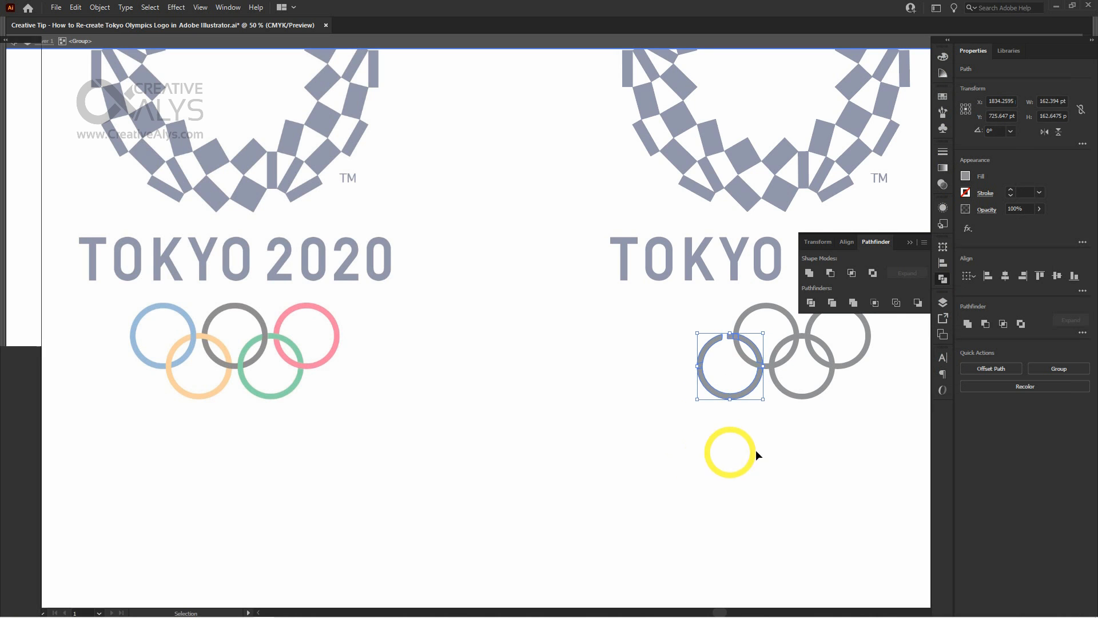
pyautogui.click(810, 273)
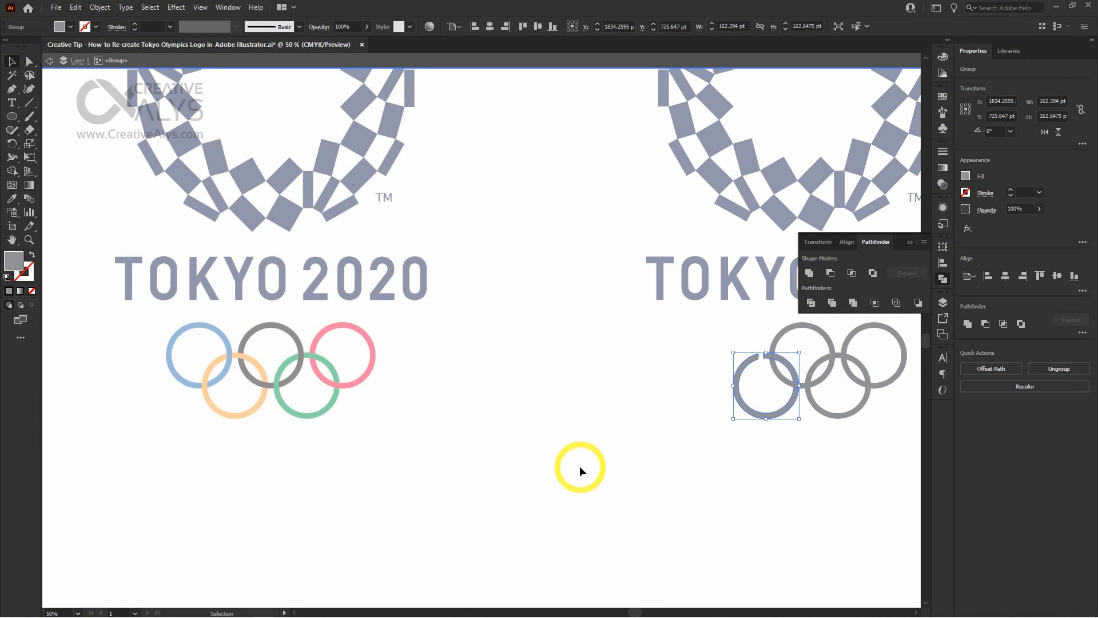
# Fill the united lower-left ring with the orange sampled from the reference logo and clear it from view.
pyautogui.press('i')
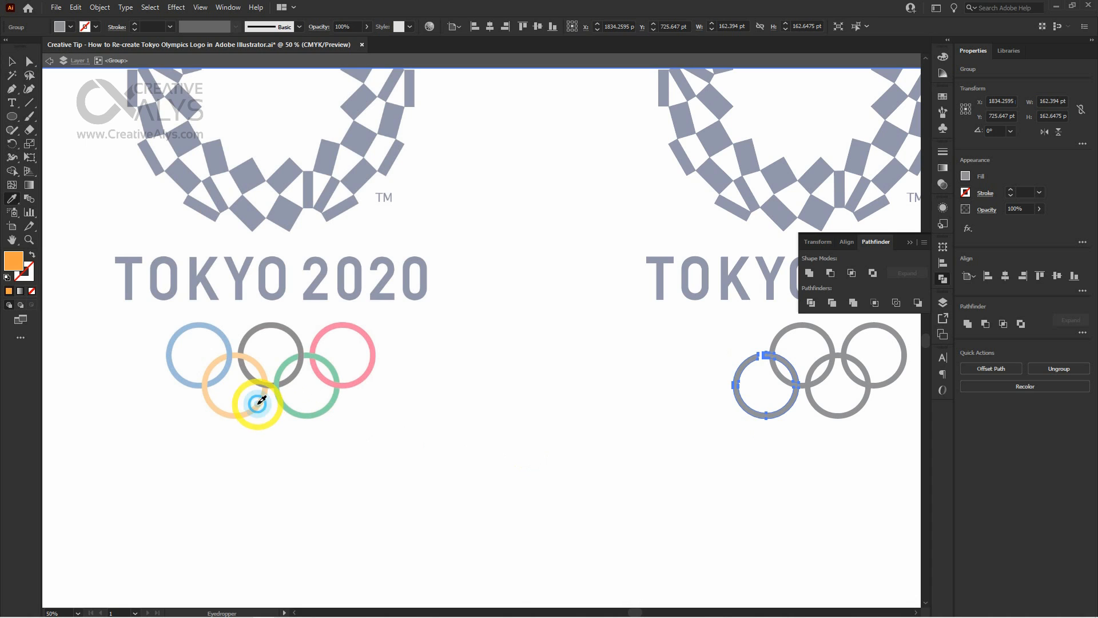
pyautogui.click(259, 402)
pyautogui.press('v')
pyautogui.press('Tab')
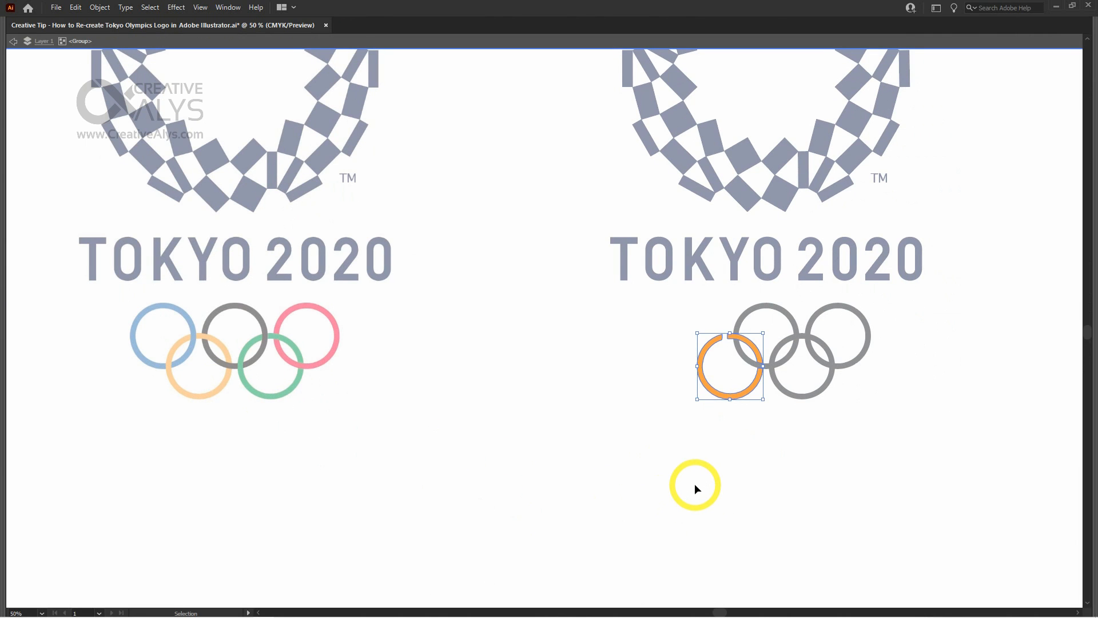
pyautogui.press('Delete')
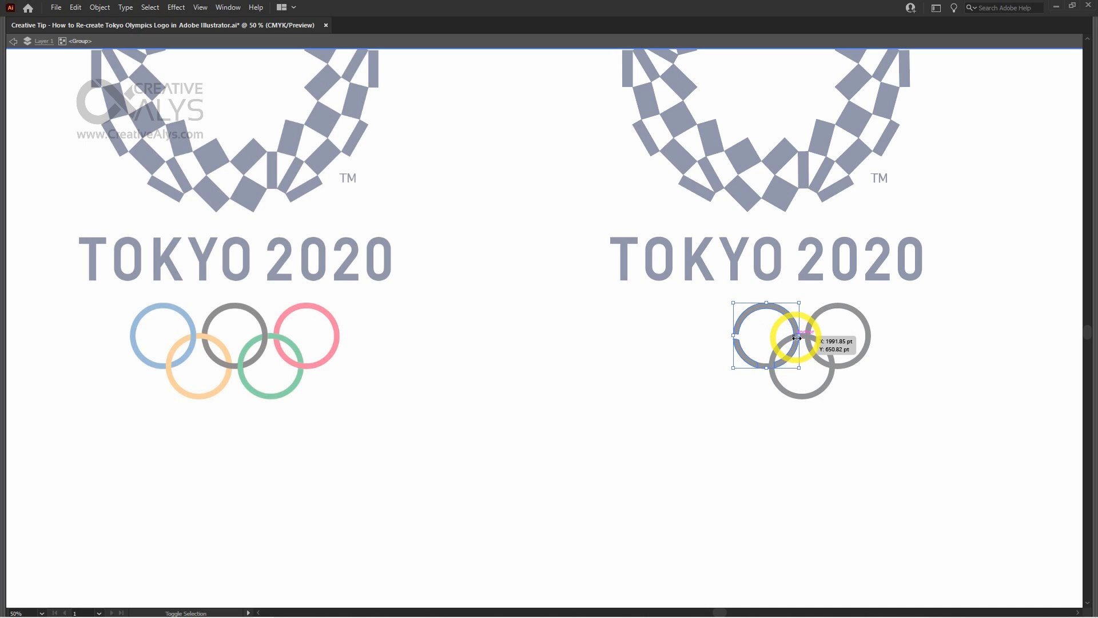
# Select all segments of the upper-middle grey ring, including the small pieces where it overlaps its neighbours.
pyautogui.press('z')
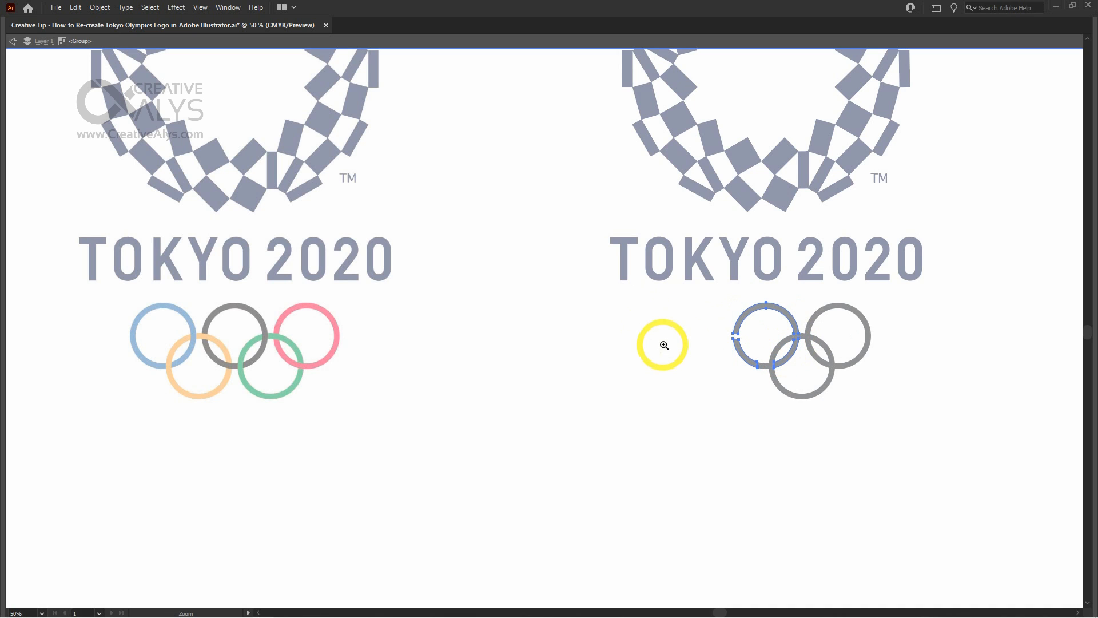
pyautogui.click(709, 323)
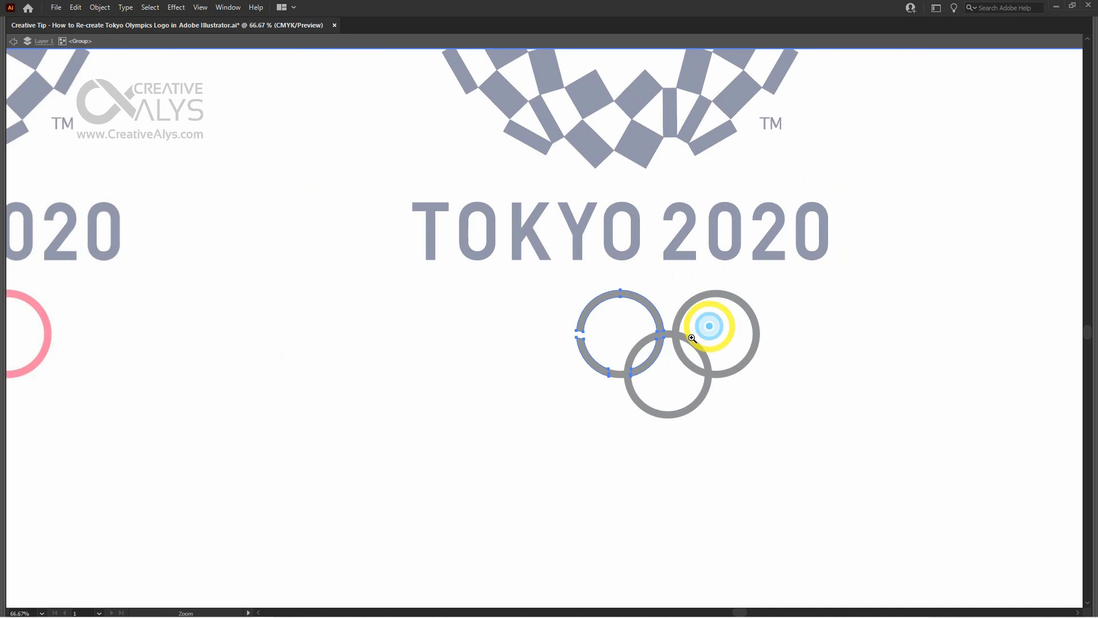
pyautogui.click(554, 330)
pyautogui.press('v')
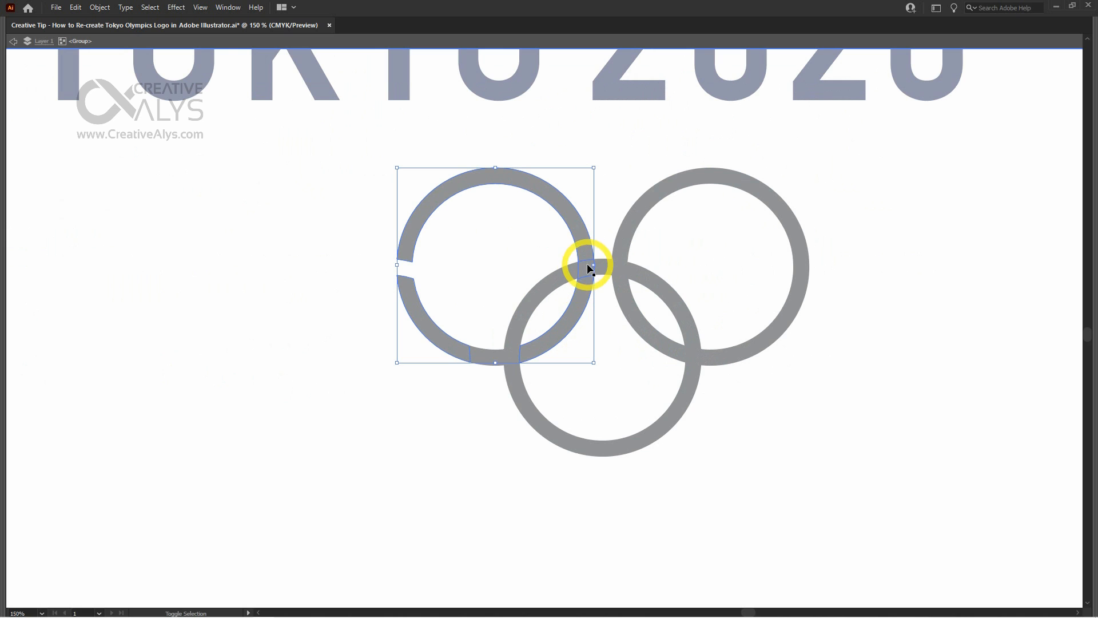
pyautogui.keyDown('shift'); pyautogui.click(587, 264); pyautogui.keyUp('shift')
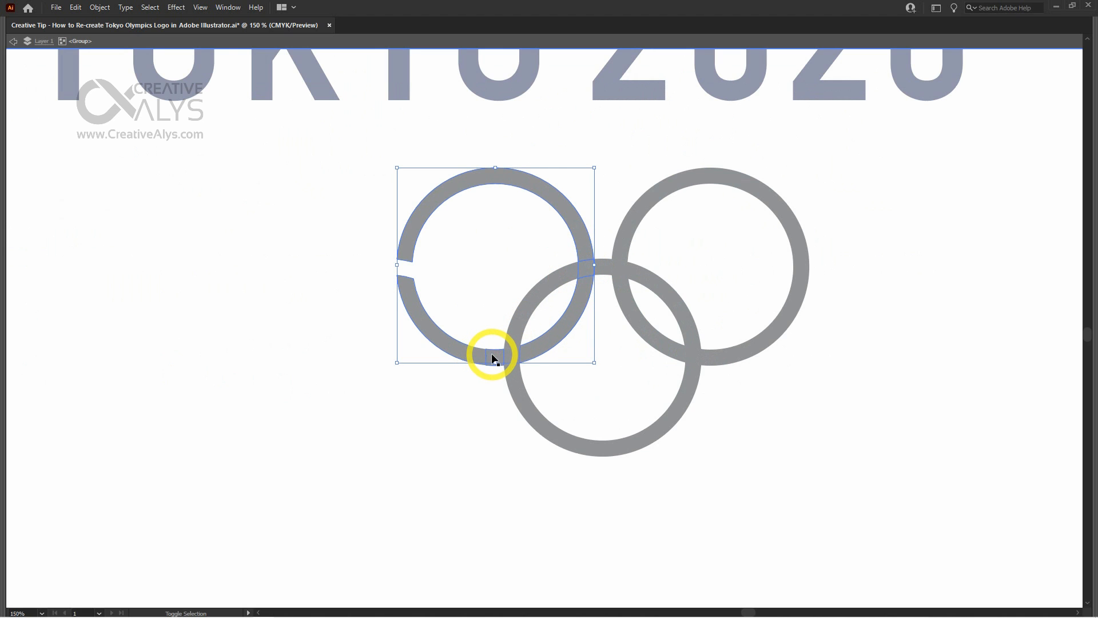
pyautogui.moveTo(440, 405); pyautogui.dragTo(533, 428)
pyautogui.press('Delete')
pyautogui.hotkey('ctrl', 'z')
pyautogui.press('Tab')
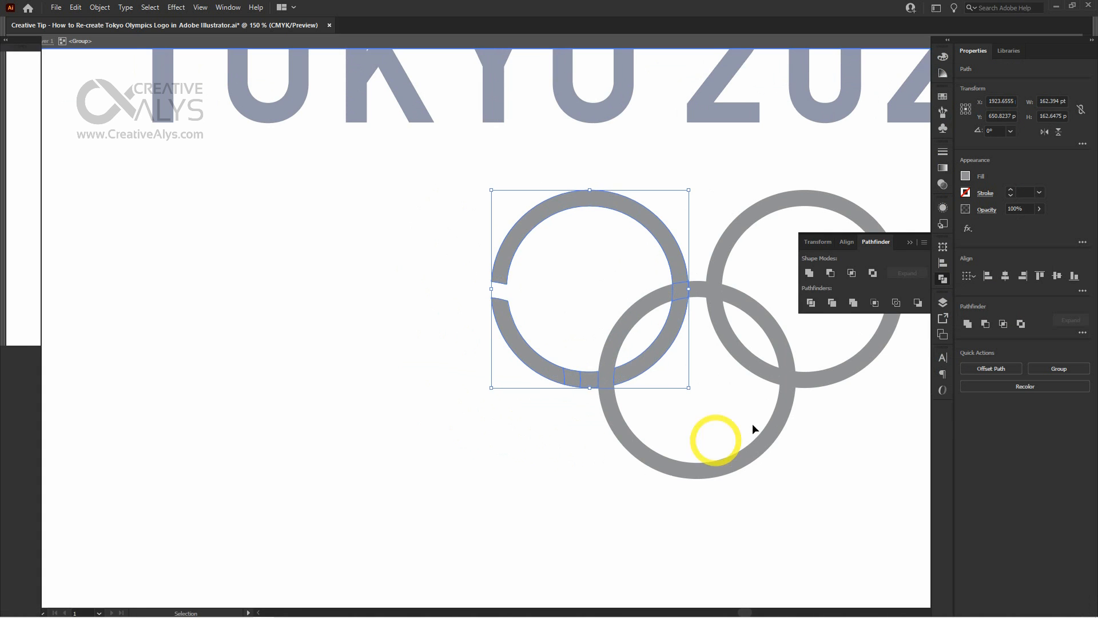
pyautogui.press('Tab')
pyautogui.press('a')
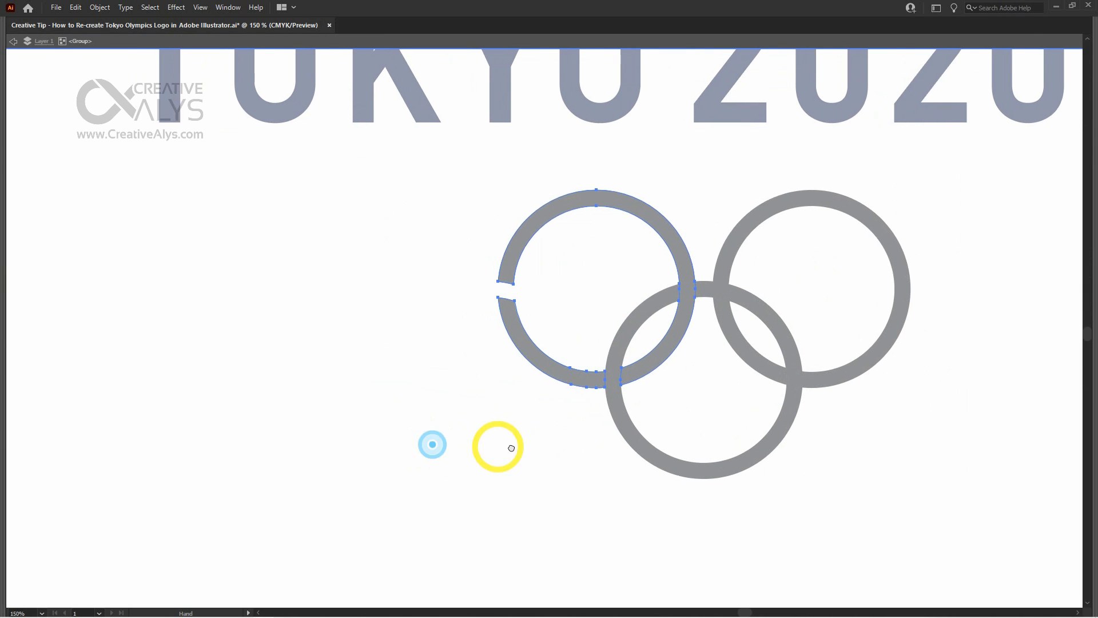
# Fill the selected upper-middle ring with the black sampled from the reference logo and clear it from view.
pyautogui.hotkey('ctrl', '-')
pyautogui.hotkey('ctrl', '-')
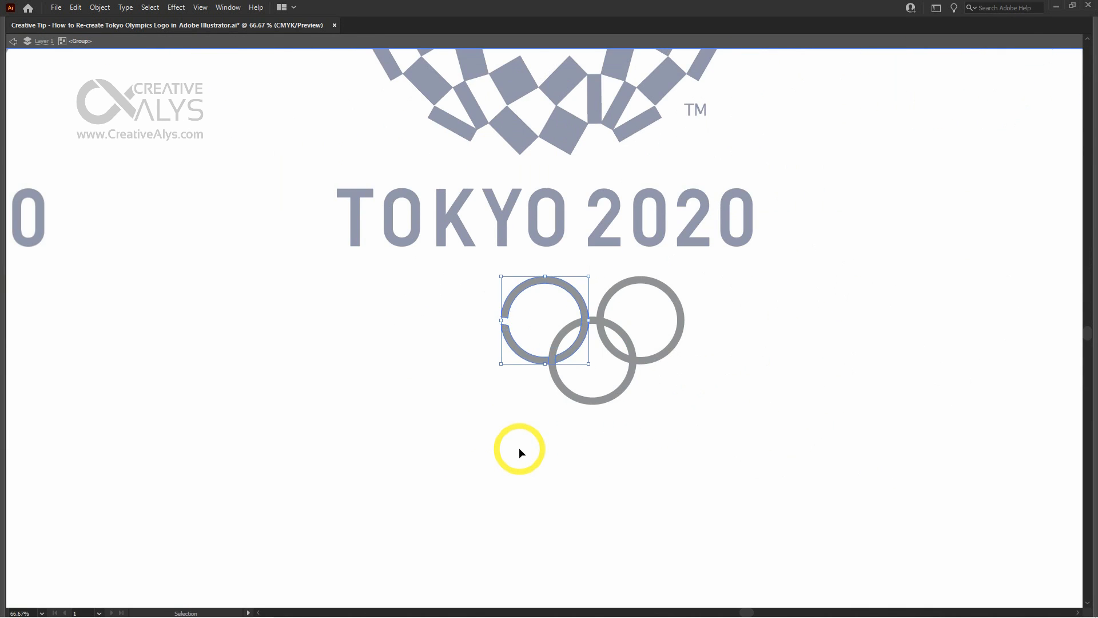
pyautogui.moveTo(405, 443); pyautogui.dragTo(700, 434)
pyautogui.press('i')
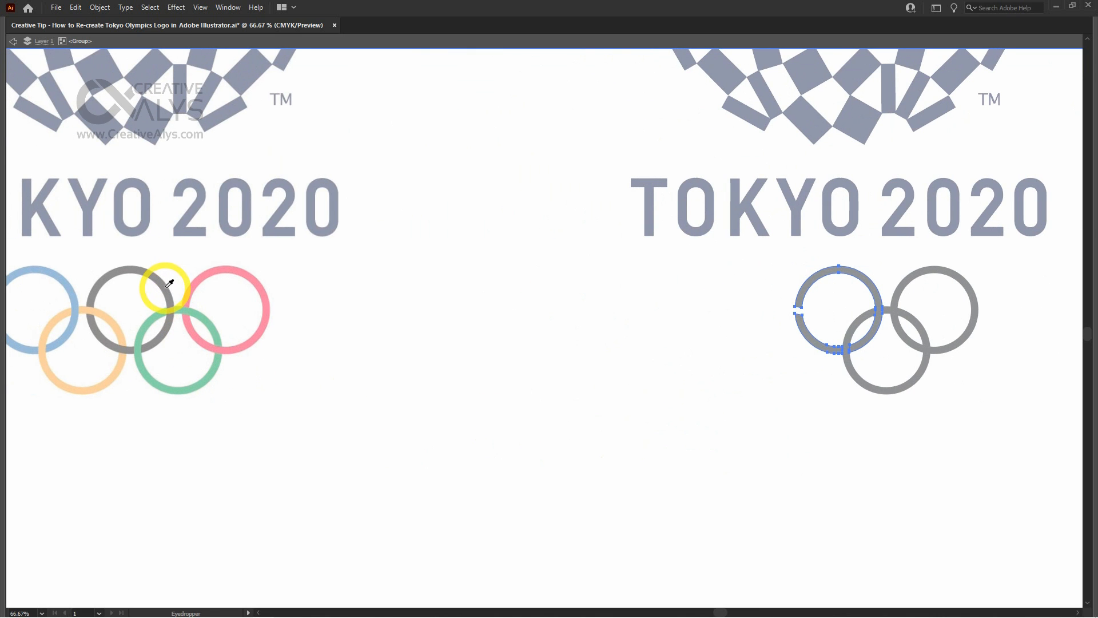
pyautogui.click(164, 287)
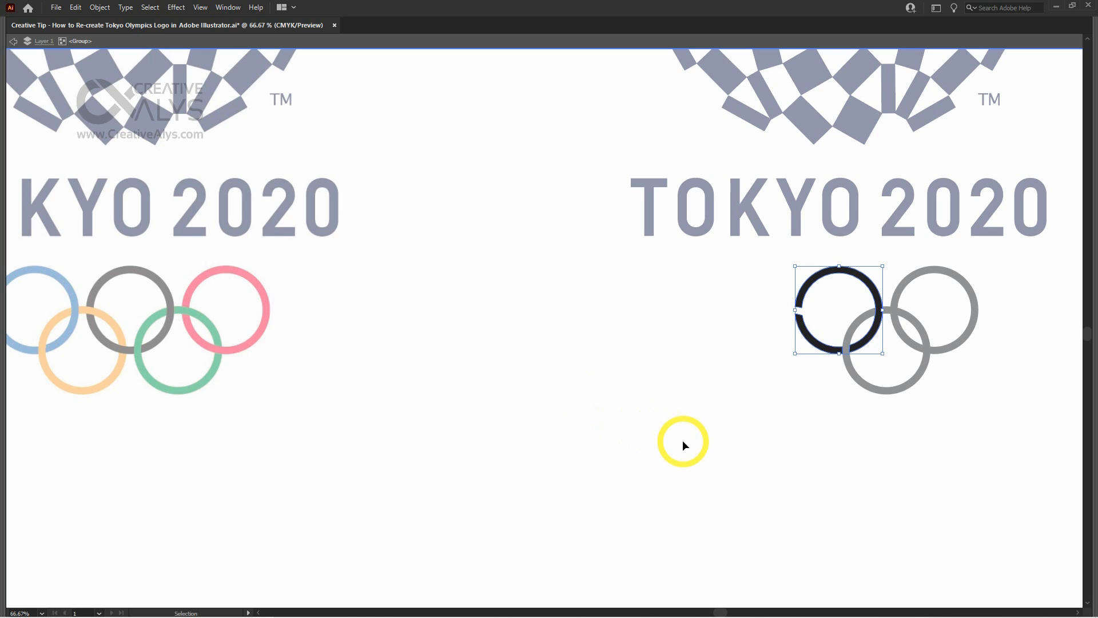
pyautogui.press('Delete')
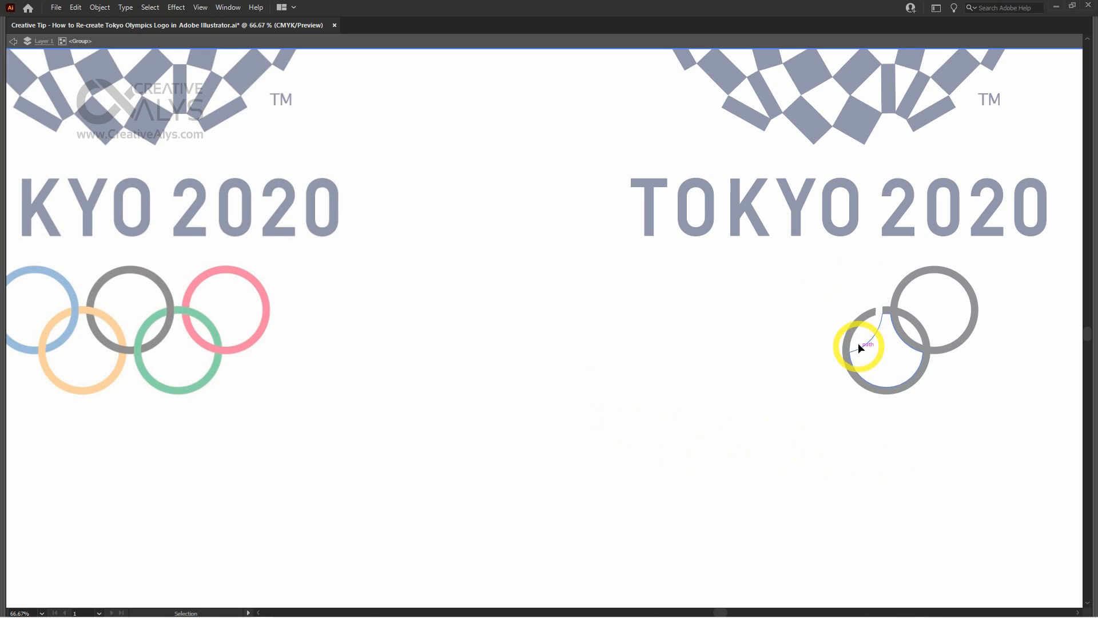
# Delete the leftover unfilled overlap shape inside the lower-middle grey ring.
pyautogui.click(865, 333)
pyautogui.press('Delete')
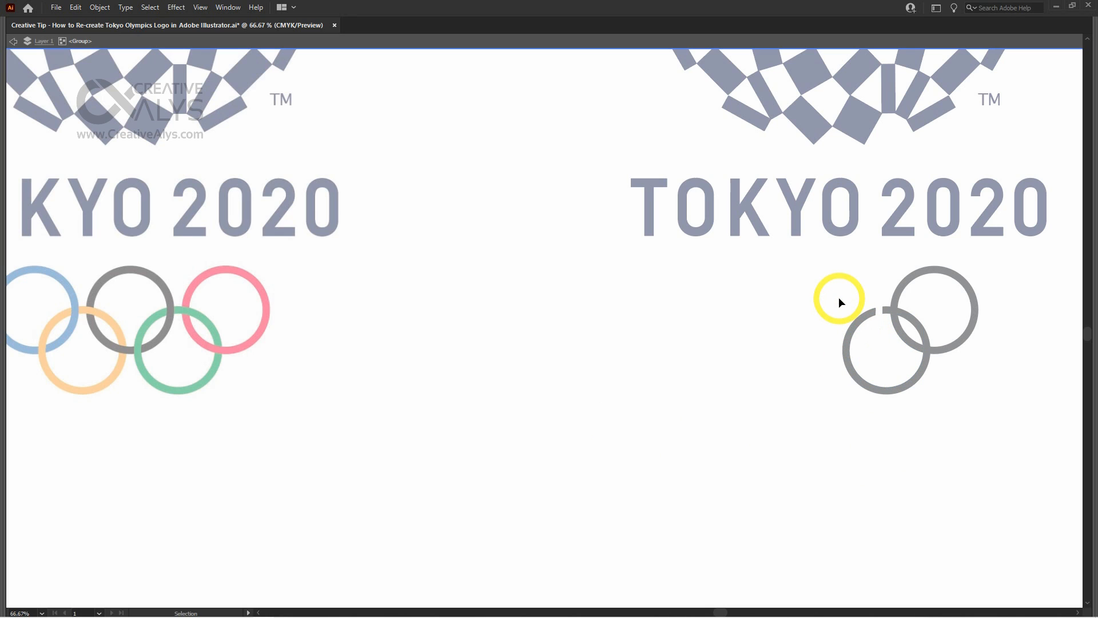
# Select all segments of the lower-middle grey ring, including the small overlap pieces, and unite them into one shape.
pyautogui.click(885, 391)
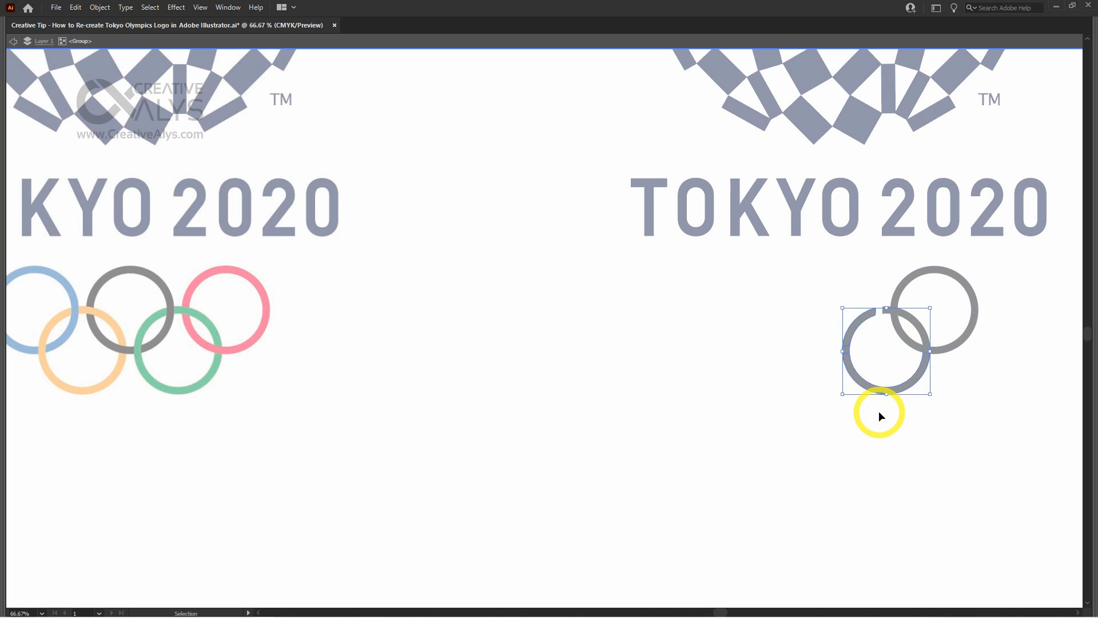
pyautogui.press('z')
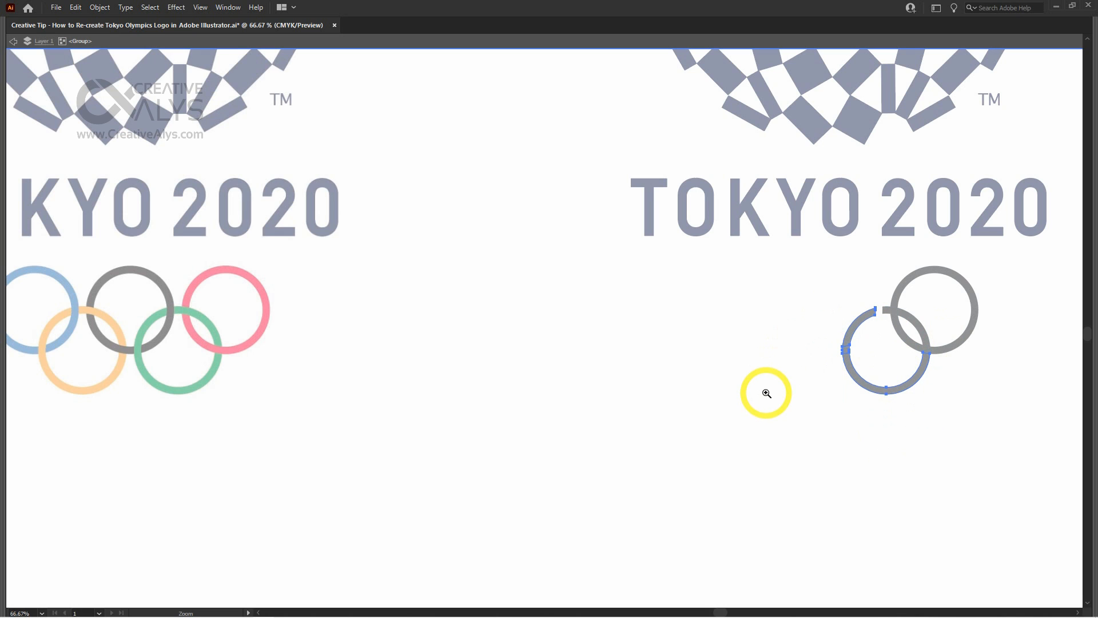
pyautogui.click(807, 332)
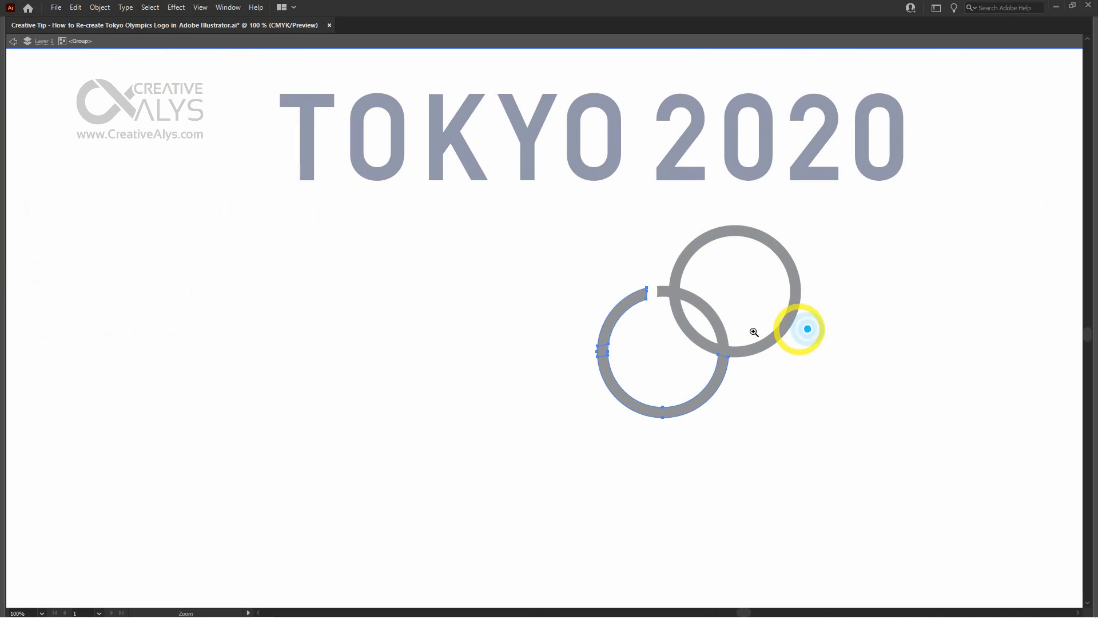
pyautogui.click(641, 312)
pyautogui.press('v')
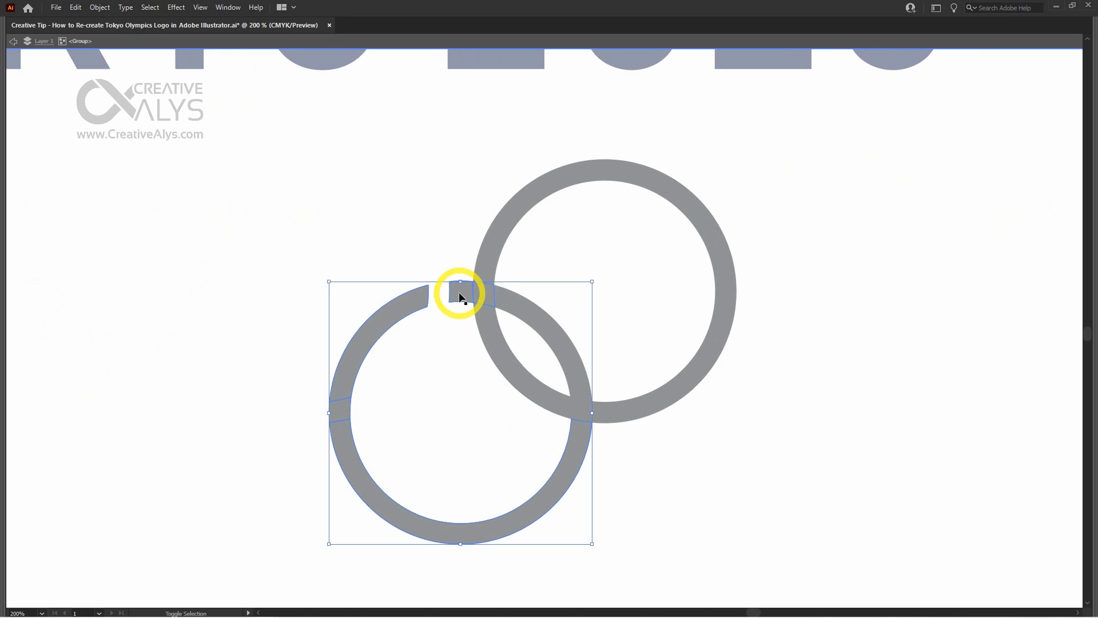
pyautogui.hotkey('shift', 'ctrl', 'F9')
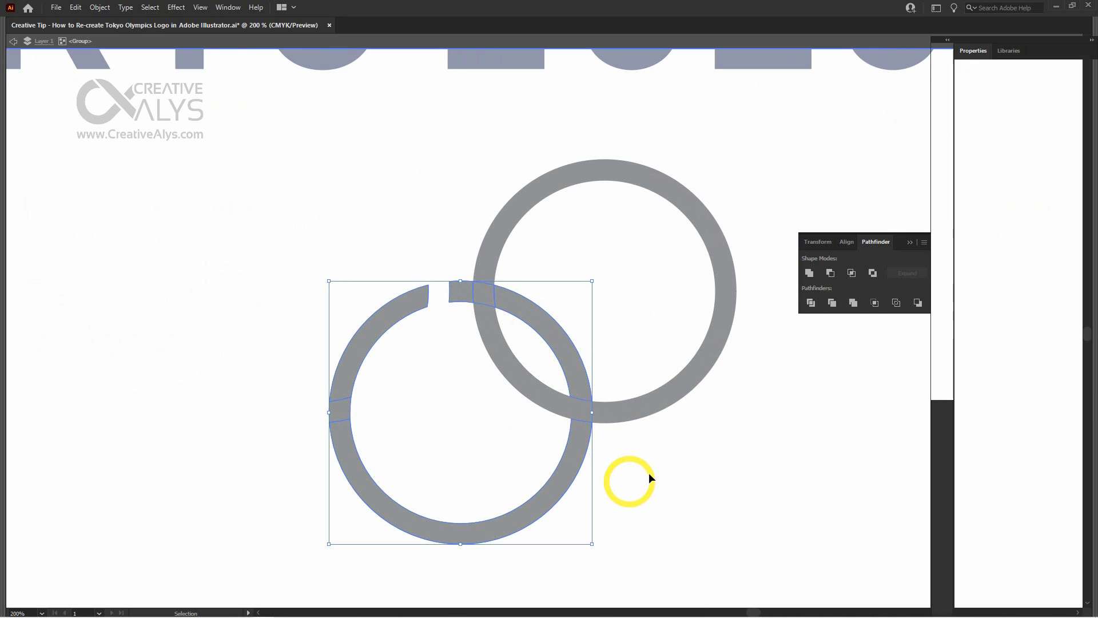
pyautogui.click(810, 274)
pyautogui.press('Tab')
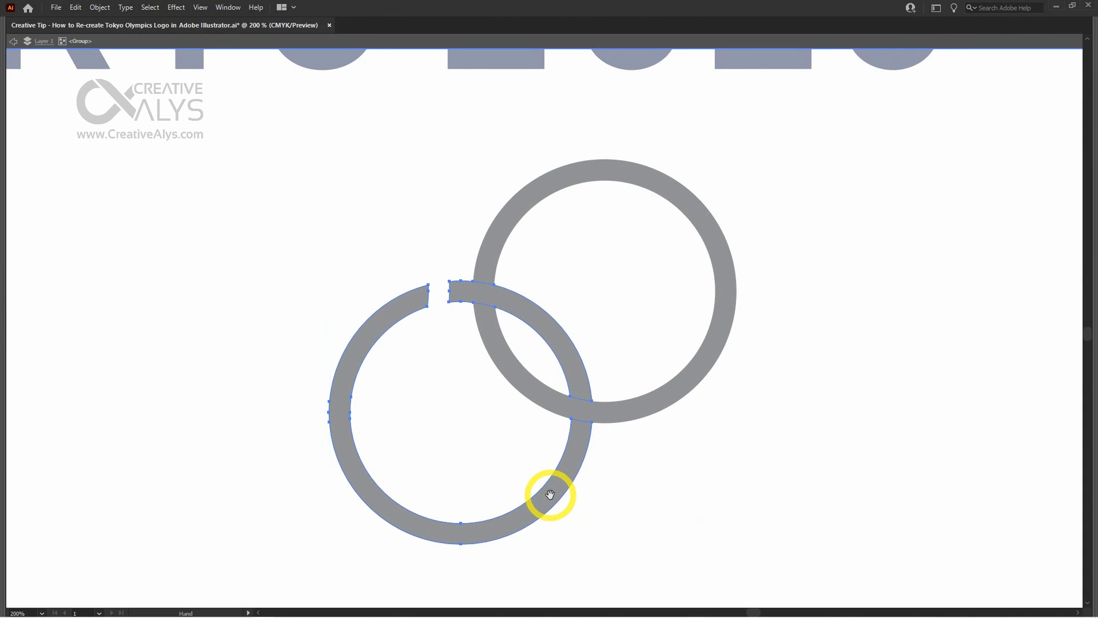
# Fill the united lower-middle ring with the green sampled from the reference logo and clear it from view.
pyautogui.moveTo(551, 495); pyautogui.dragTo(717, 495)
pyautogui.hotkey('ctrl', '-')
pyautogui.hotkey('ctrl', '-')
pyautogui.hotkey('ctrl', '-')
pyautogui.hotkey('ctrl', '-')
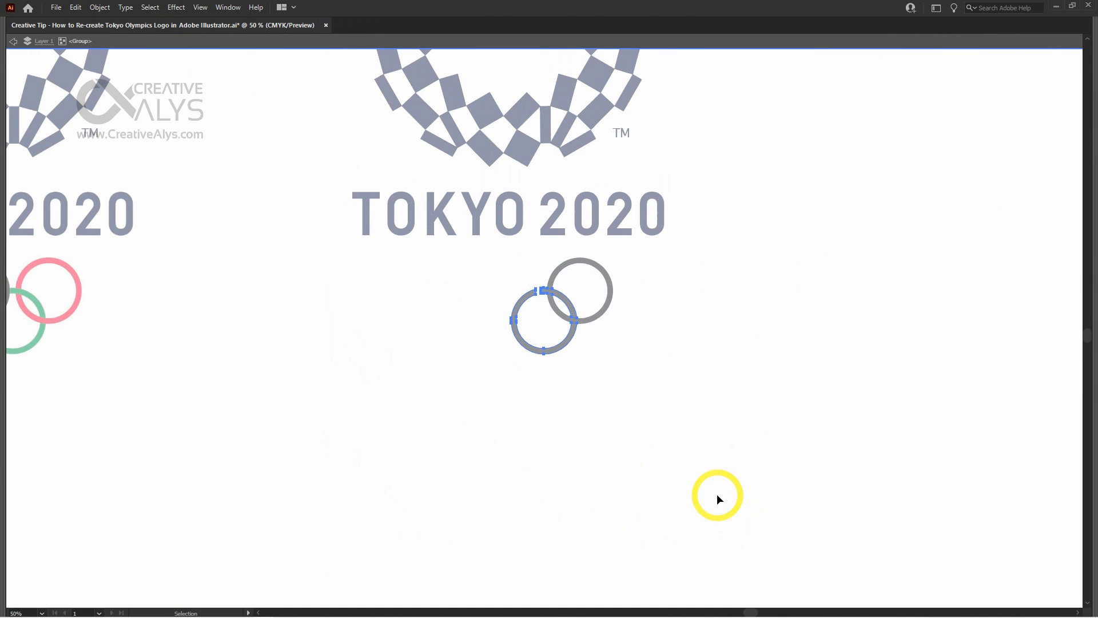
pyautogui.moveTo(388, 420); pyautogui.dragTo(516, 436)
pyautogui.press('i')
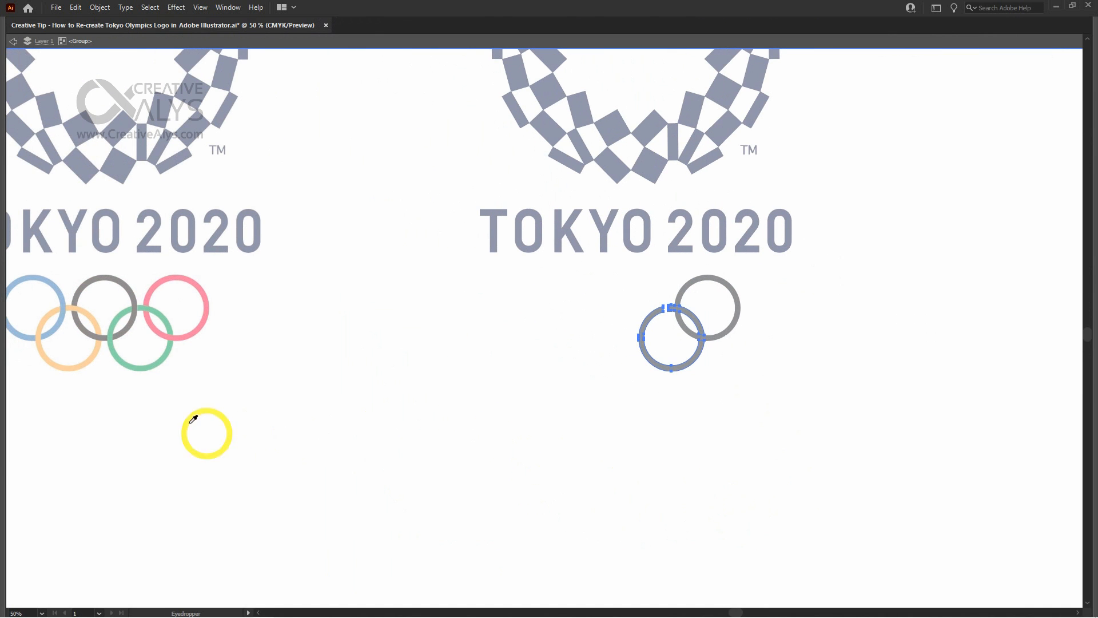
pyautogui.click(152, 366)
pyautogui.press('v')
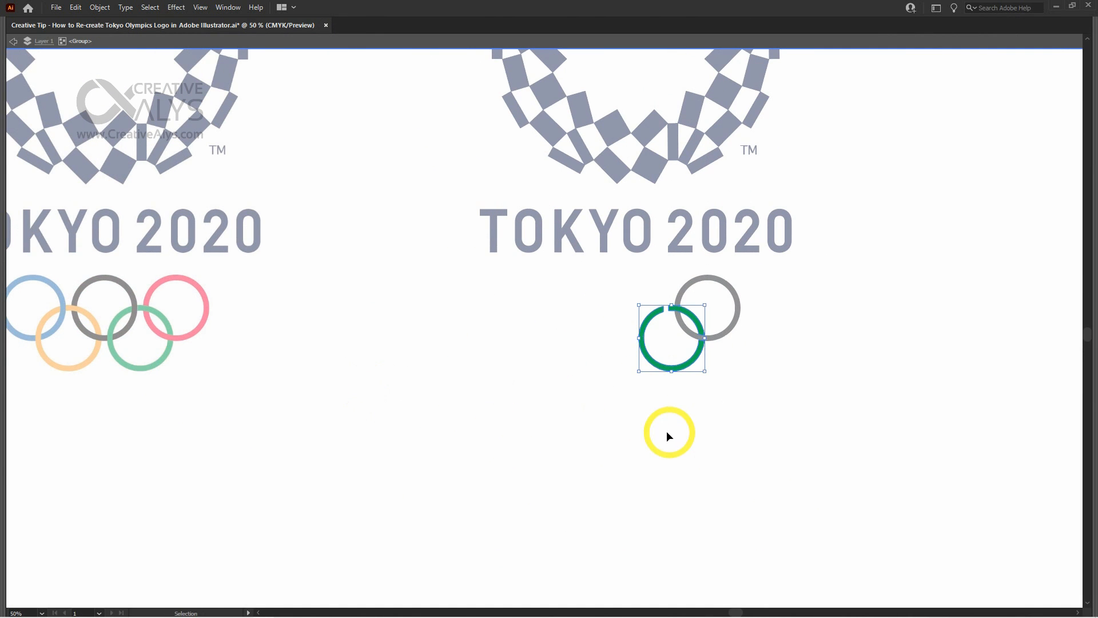
pyautogui.press('Delete')
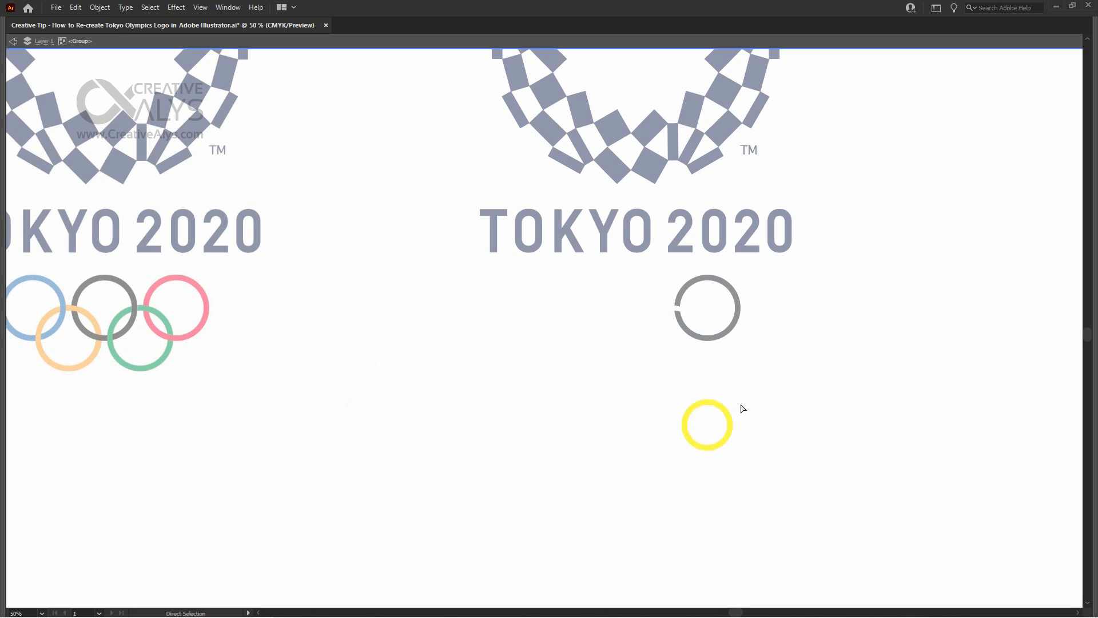
# Delete the leftover unfilled overlap shape inside the upper-right grey ring and unite the ring's remaining segments.
pyautogui.click(693, 316)
pyautogui.press('Delete')
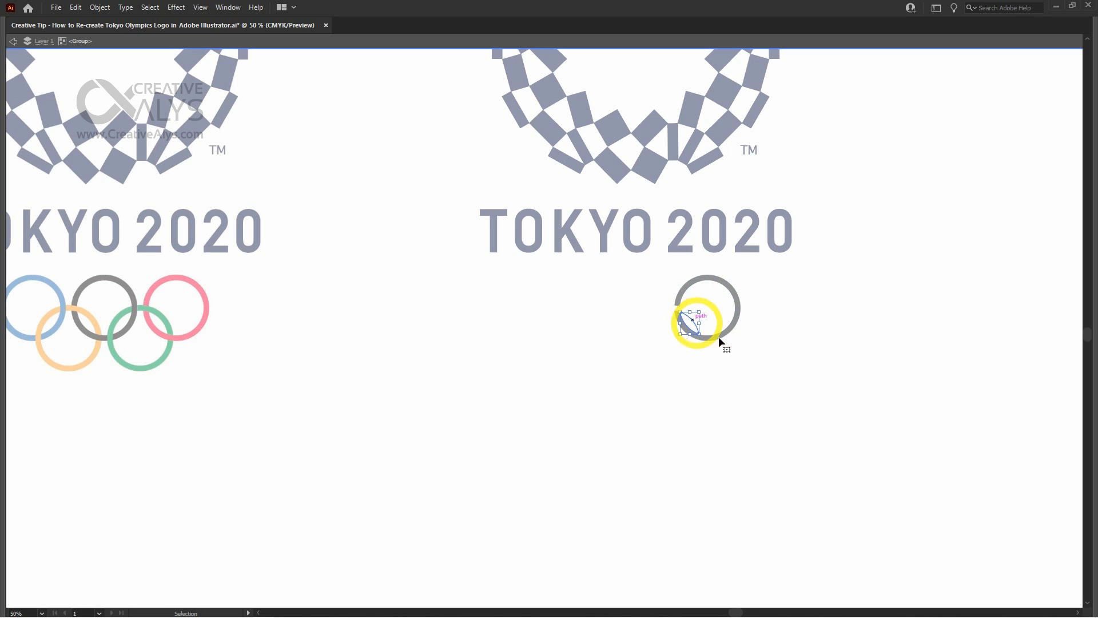
pyautogui.moveTo(661, 280); pyautogui.dragTo(658, 289)
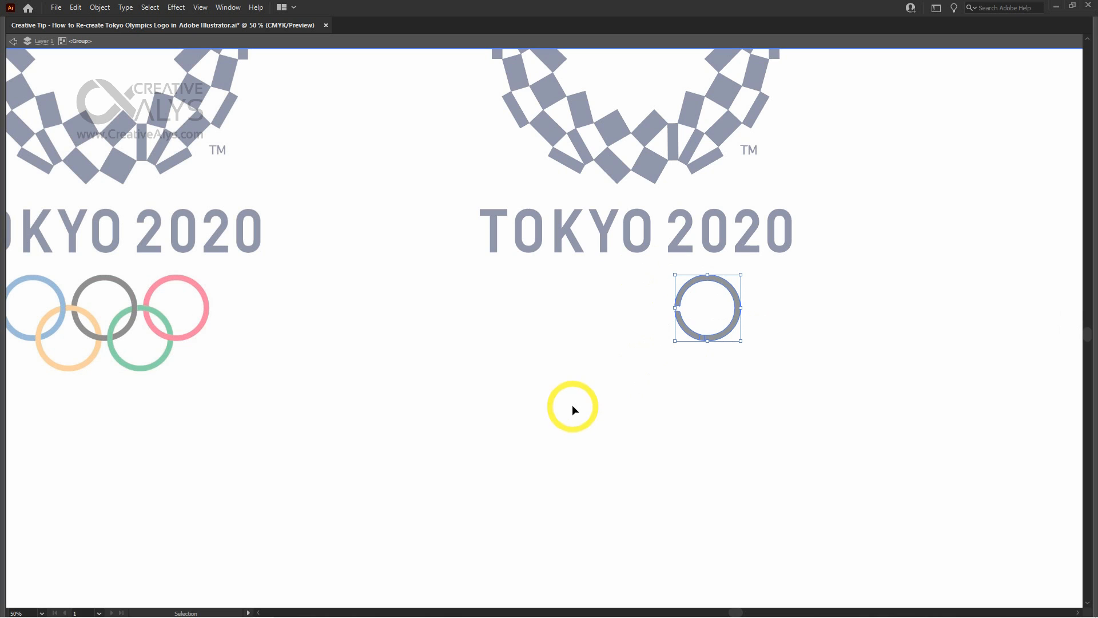
pyautogui.press('Tab')
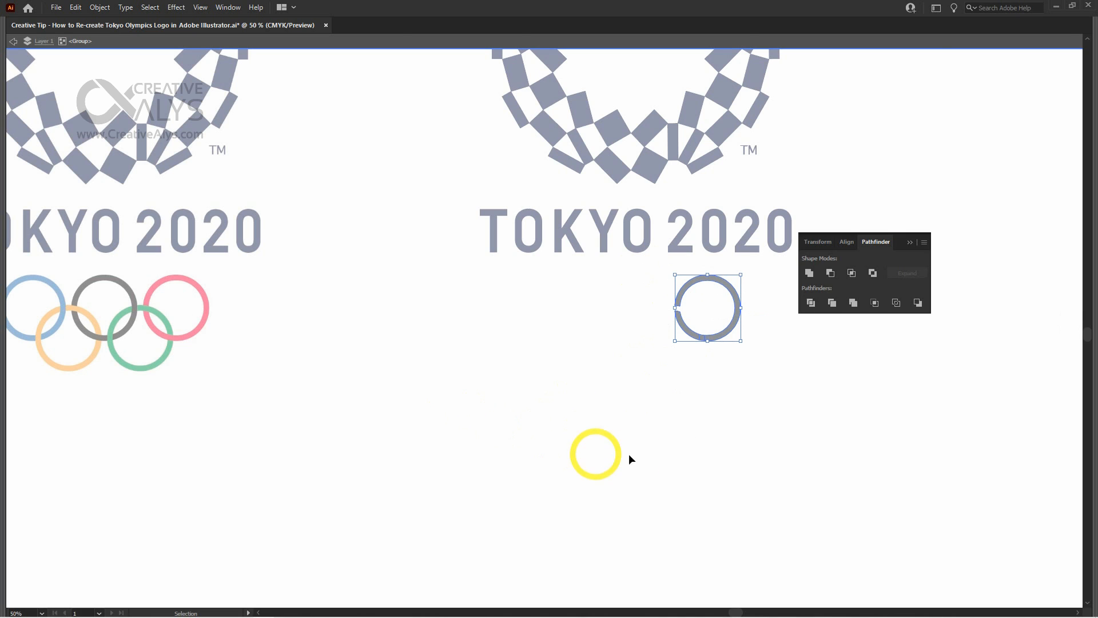
pyautogui.click(810, 273)
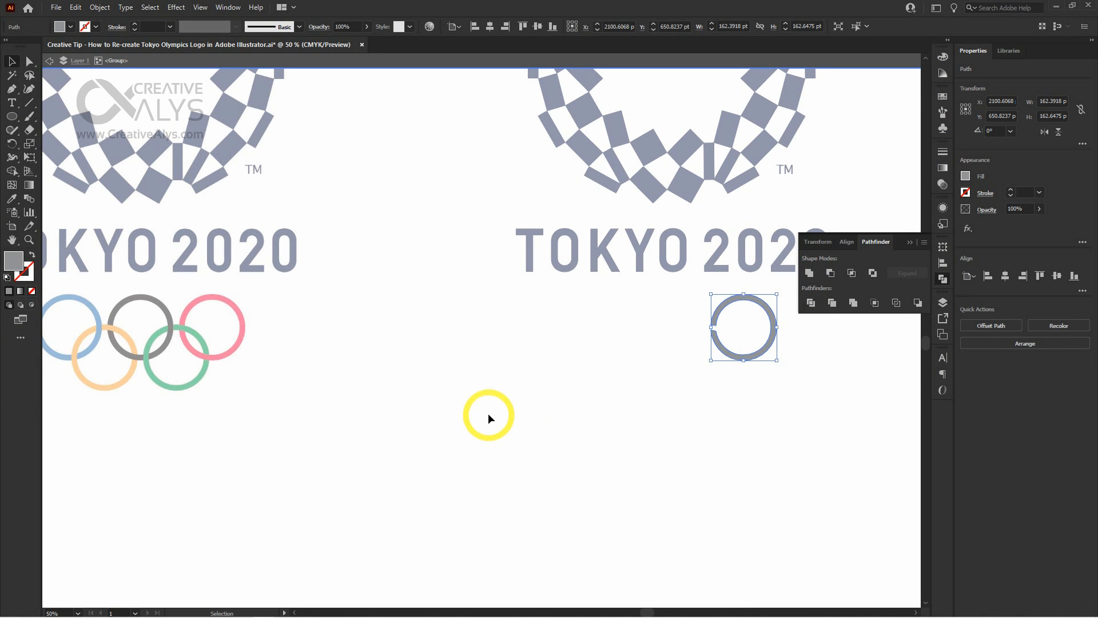
# Fill the united upper-right ring with the red sampled from the reference logo and clear it from view.
pyautogui.press('i')
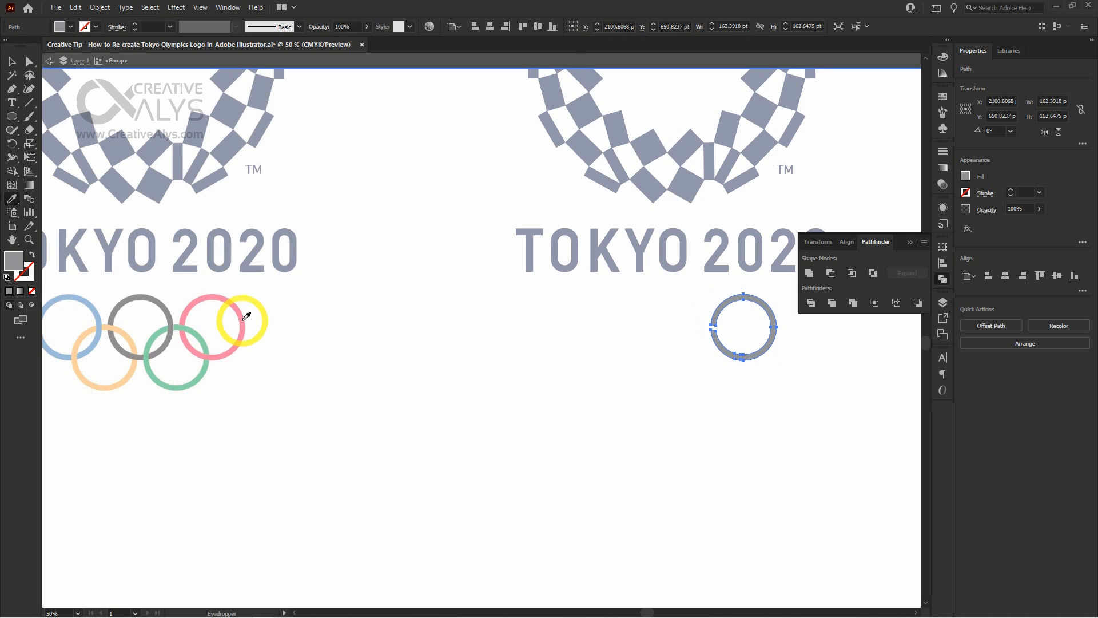
pyautogui.click(245, 318)
pyautogui.press('Tab')
pyautogui.press('a')
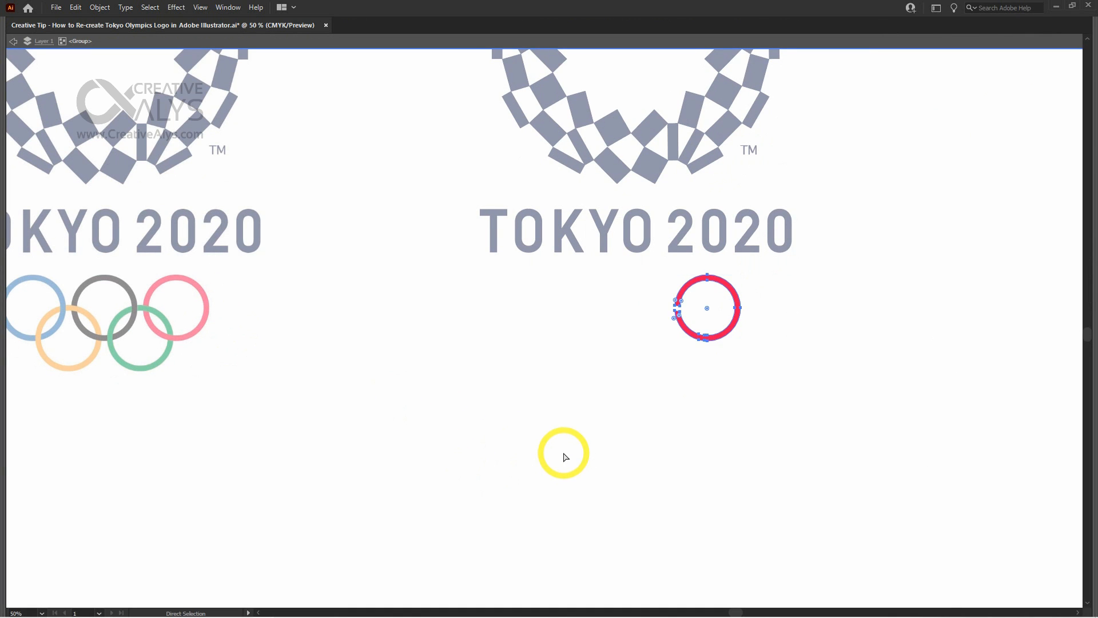
pyautogui.press('Delete')
# Exit the group's isolation mode, show all the hidden coloured rings and deselect them.
pyautogui.moveTo(641, 375); pyautogui.dragTo(686, 453)
pyautogui.press('v')
pyautogui.click(773, 462)
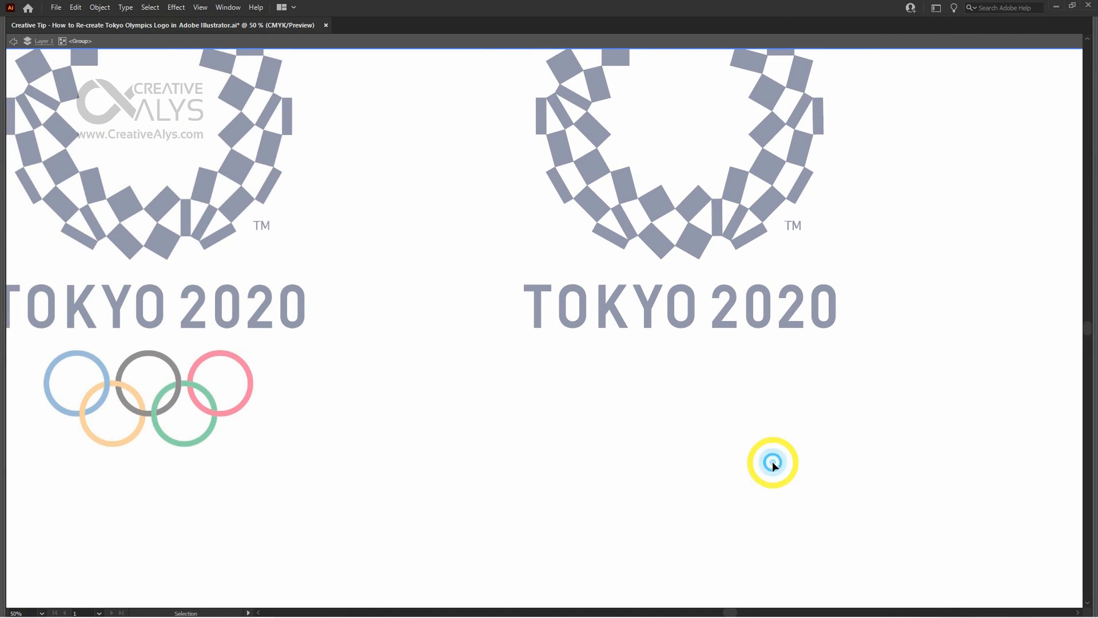
pyautogui.doubleClick(772, 462)
pyautogui.moveTo(898, 359); pyautogui.dragTo(882, 420)
pyautogui.hotkey('ctrl', 'alt', '3')
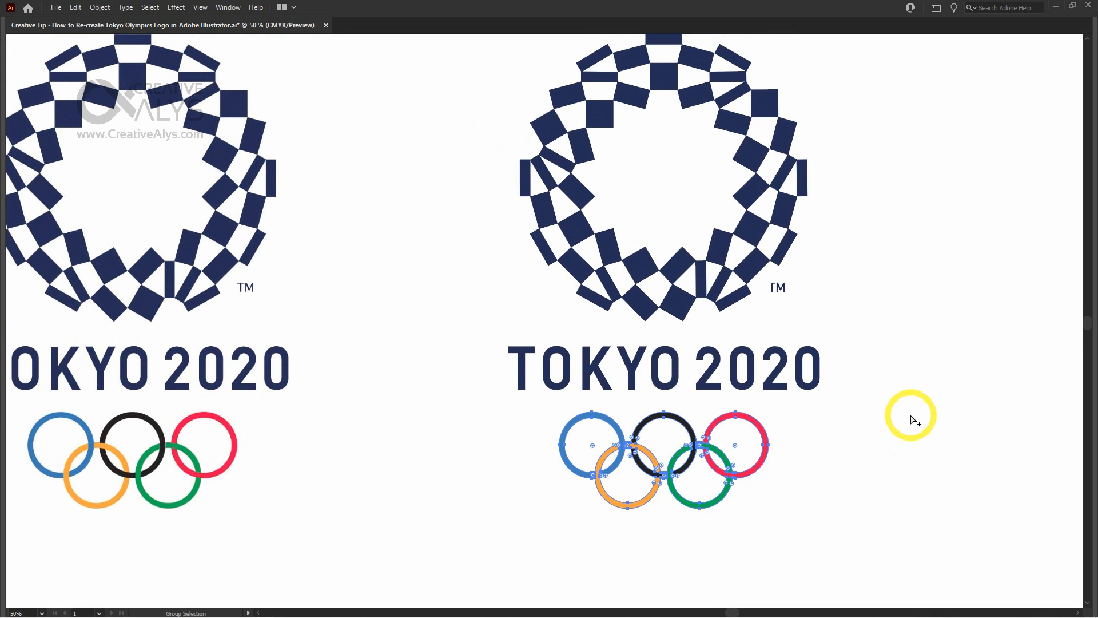
pyautogui.press('v')
pyautogui.click(910, 415)
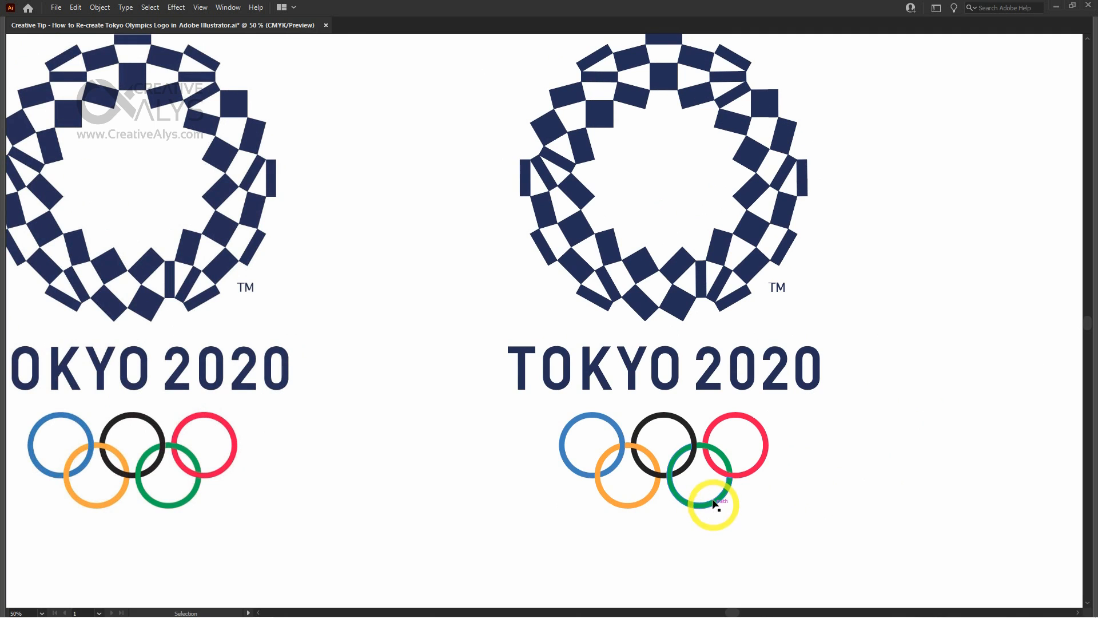
# Try moving the Olympic rings group away from the logo, then undo the move and deselect.
pyautogui.moveTo(711, 506); pyautogui.dragTo(832, 496)
pyautogui.hotkey('ctrl', 'z')
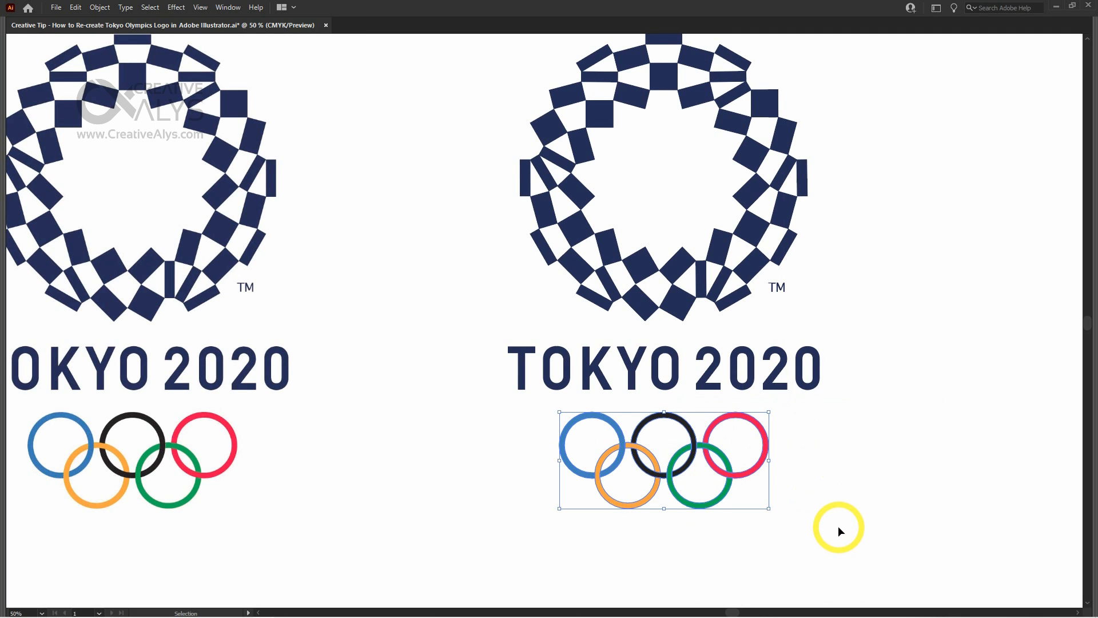
pyautogui.click(849, 504)
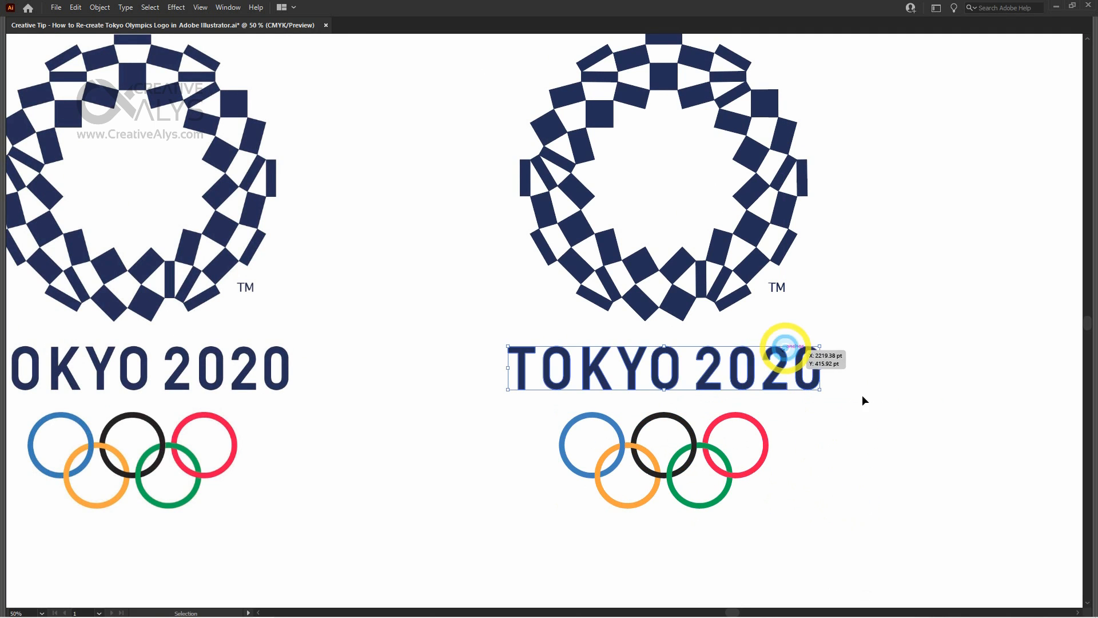
# Check the whole recreated logo beside the reference, briefly switching to outline view and back.
pyautogui.press('a')
pyautogui.hotkey('ctrl', '-')
pyautogui.hotkey('ctrl', '-')
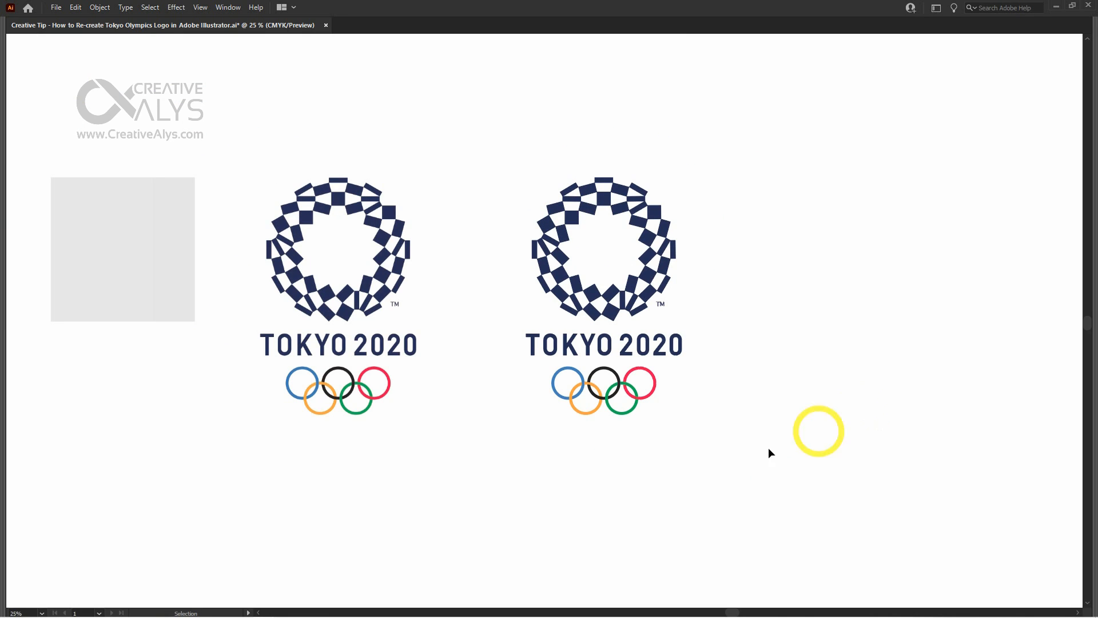
pyautogui.moveTo(707, 459); pyautogui.dragTo(490, 166)
pyautogui.click(752, 419)
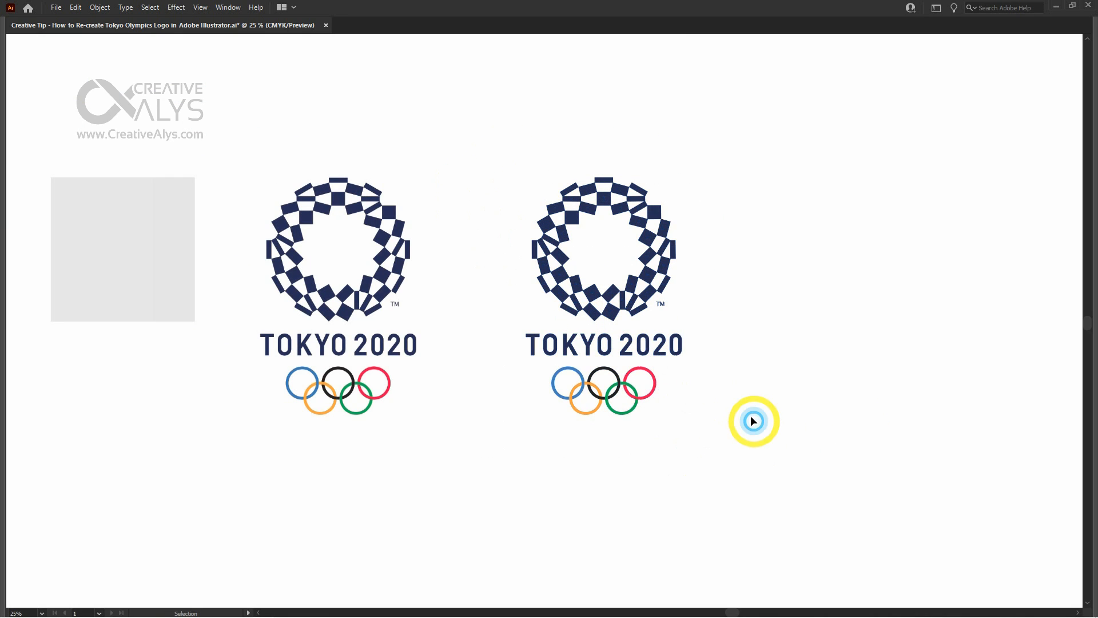
pyautogui.hotkey('ctrl', 'y')
pyautogui.hotkey('ctrl', 'y')
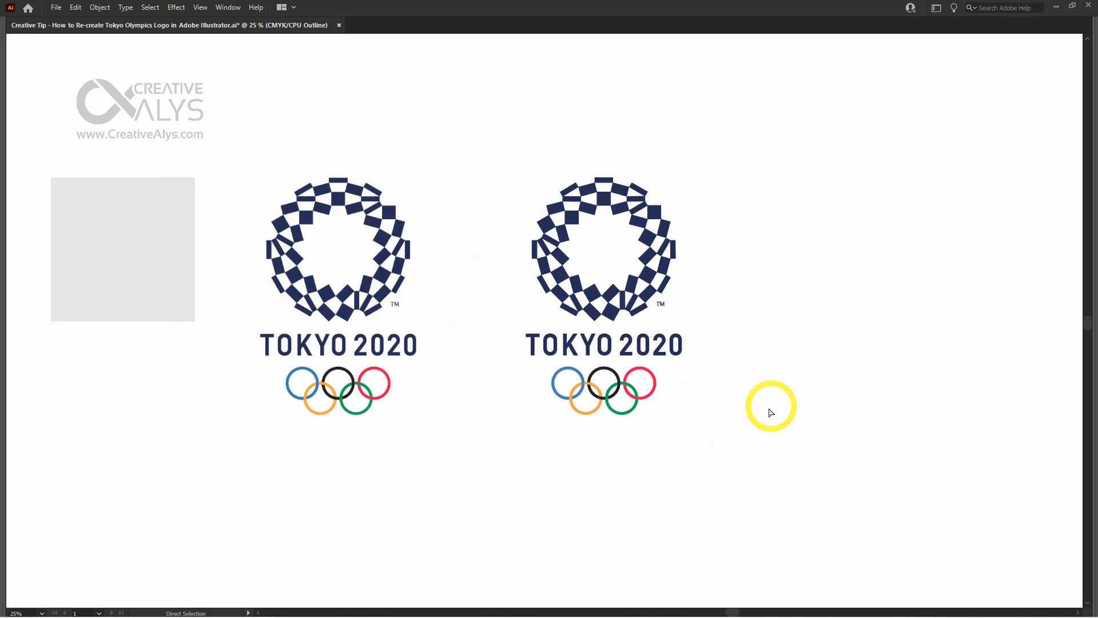
# Select the emblem, wordmark and rings of the recreated logo and group them.
pyautogui.press('v')
pyautogui.moveTo(730, 443); pyautogui.dragTo(657, 400)
pyautogui.hotkey('ctrl', '+')
pyautogui.hotkey('ctrl', 'g')
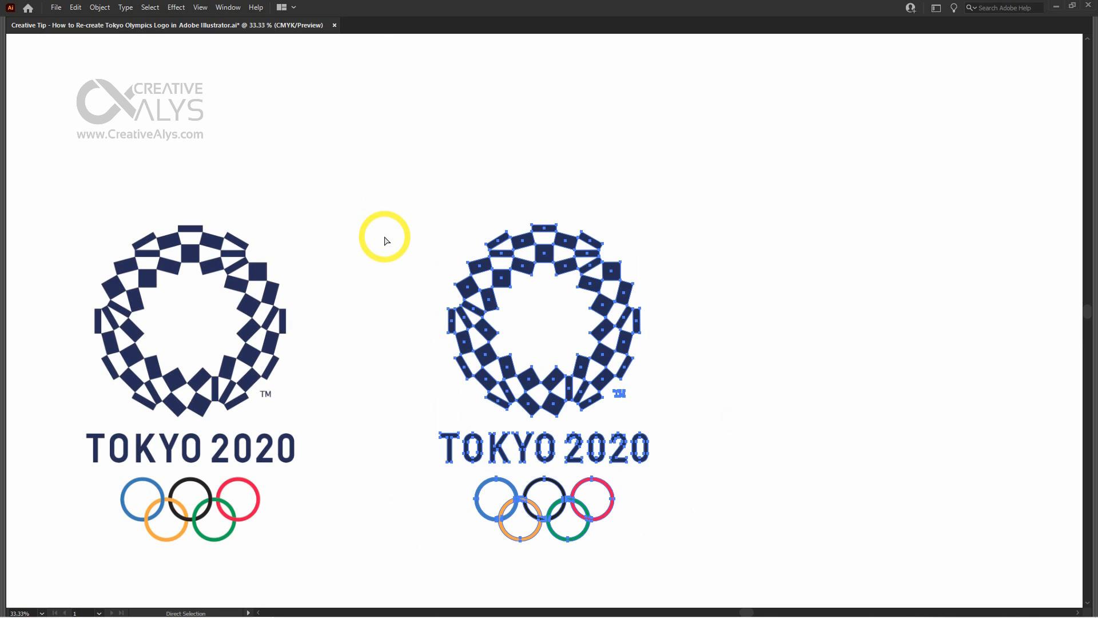
# Move the grouped recreated logo horizontally so it sits close beside the reference logo.
pyautogui.click(383, 236)
pyautogui.click(491, 331)
pyautogui.moveTo(469, 331); pyautogui.dragTo(367, 331)
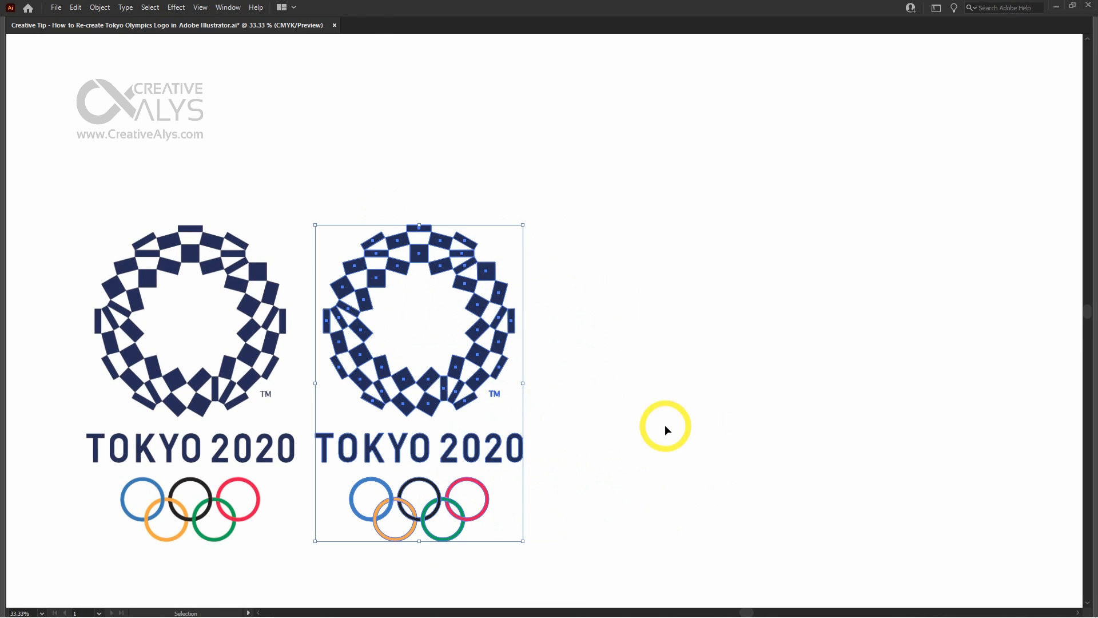
pyautogui.click(666, 428)
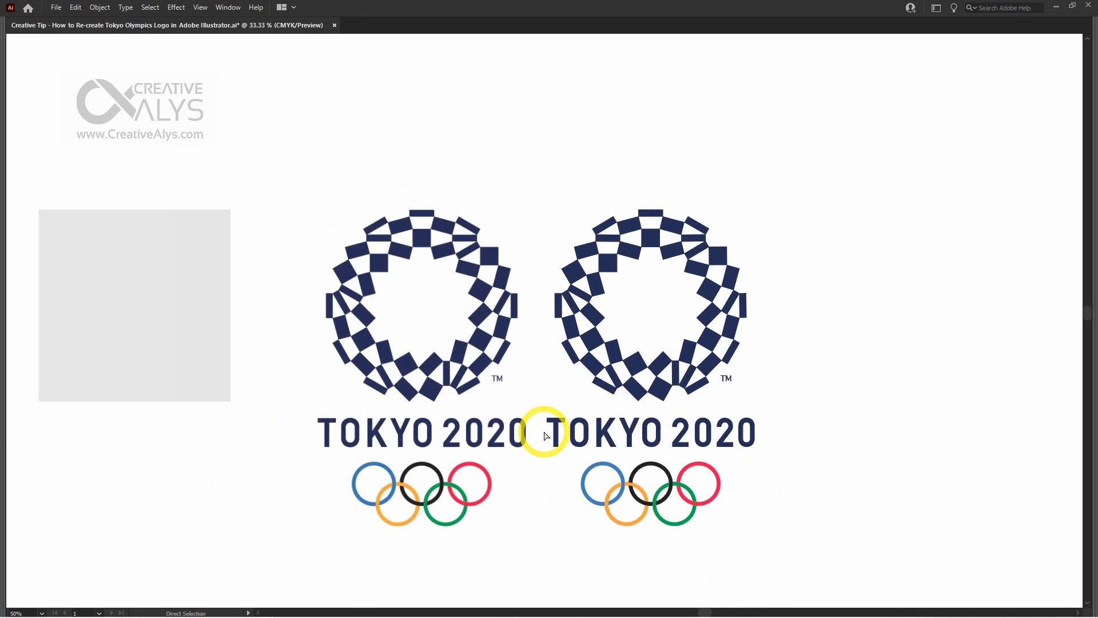
# Compare the recreated logo's vector paths with the reference image by toggling outline view on and off.
pyautogui.hotkey('ctrl', '-')
pyautogui.press('h')
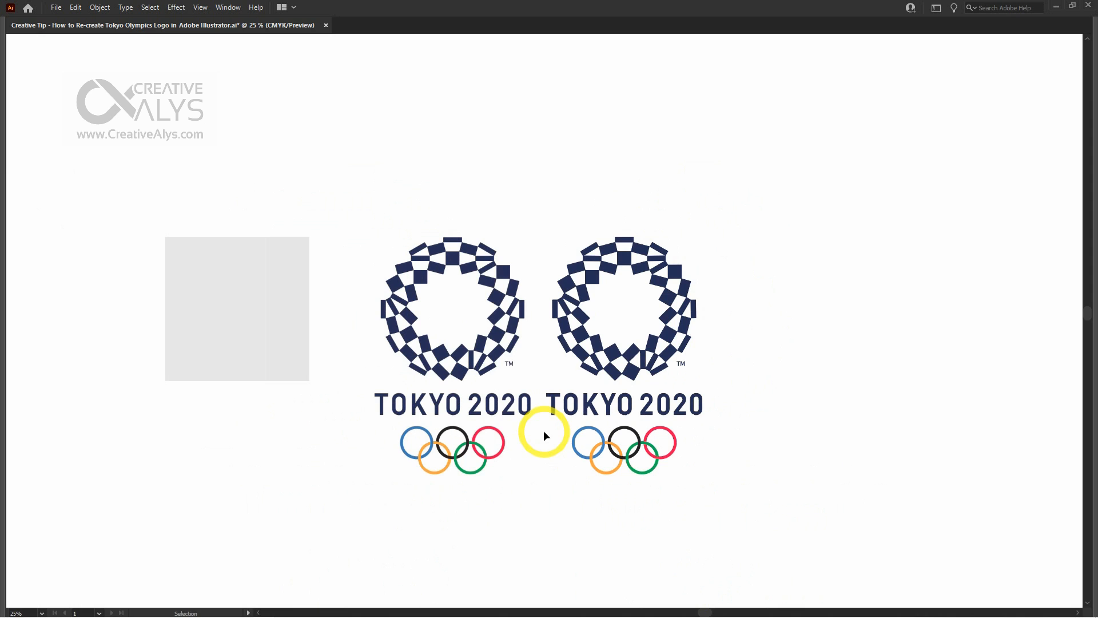
pyautogui.moveTo(768, 422); pyautogui.dragTo(773, 396)
pyautogui.moveTo(755, 487); pyautogui.dragTo(563, 186)
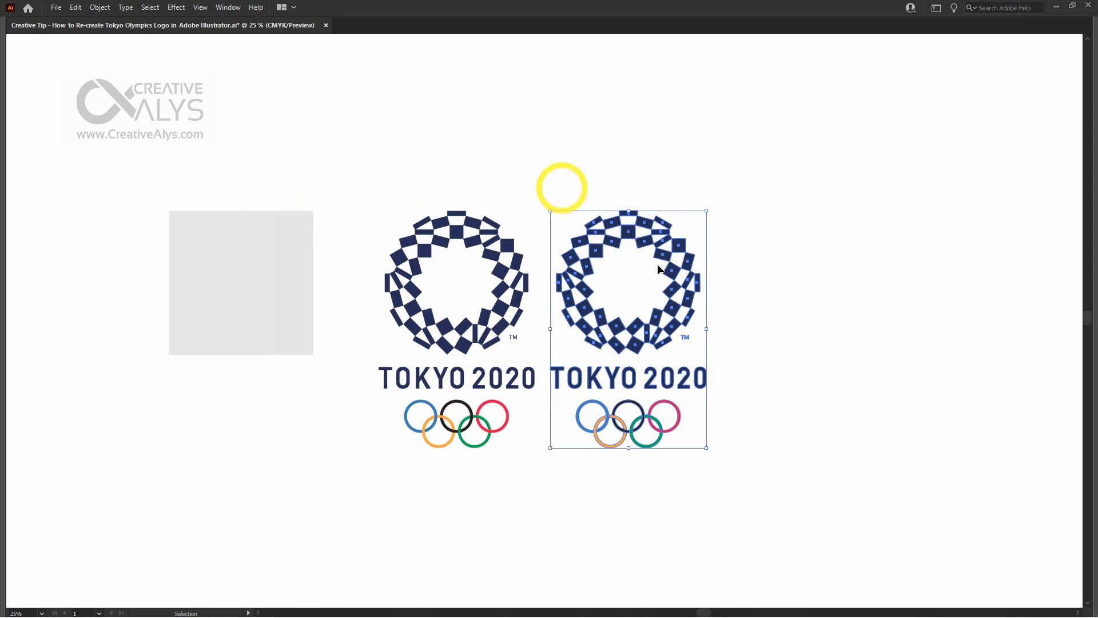
pyautogui.click(822, 395)
pyautogui.press('a')
pyautogui.hotkey('ctrl', 'y')
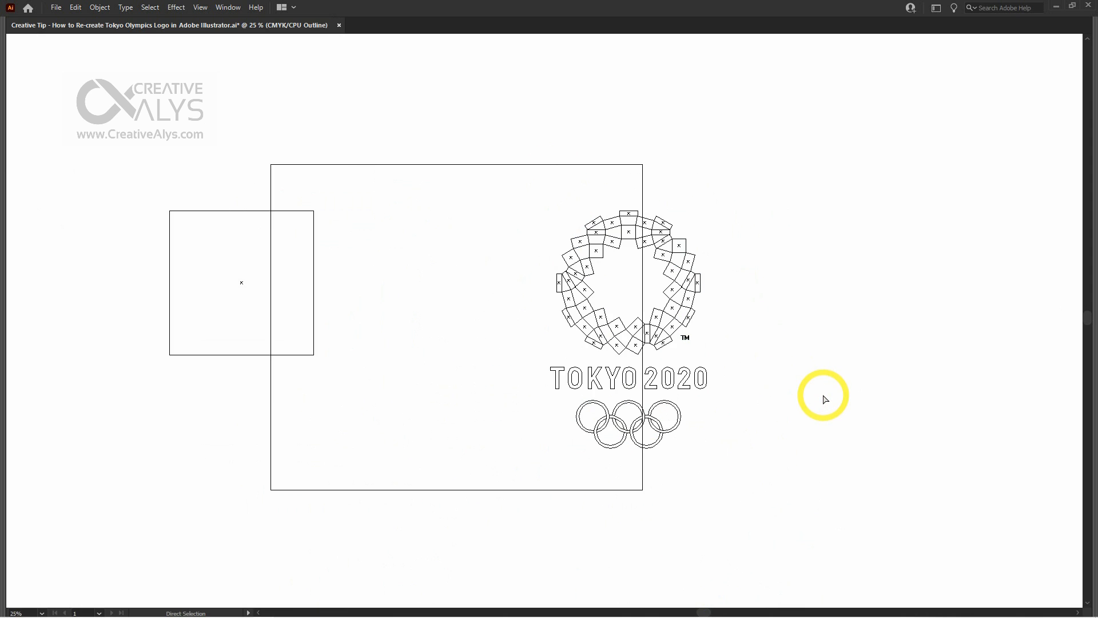
pyautogui.hotkey('ctrl', 'y')
pyautogui.hotkey('ctrl', 'y')
pyautogui.hotkey('ctrl', 'y')
# Move the grouped recreated logo horizontally away from the reference to leave a wide gap, and deselect it.
pyautogui.moveTo(823, 396); pyautogui.dragTo(671, 385)
pyautogui.moveTo(564, 289); pyautogui.dragTo(677, 293)
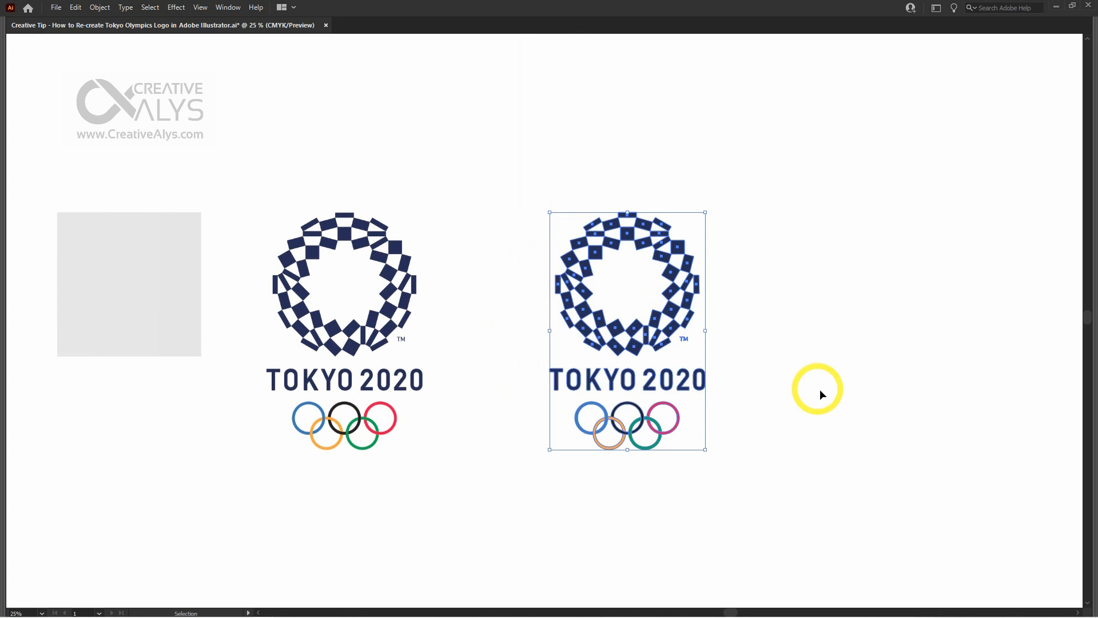
pyautogui.click(819, 389)
# Inspect the finished logo once more in outline and preview view, then up close.
pyautogui.hotkey('ctrl', 'y')
pyautogui.hotkey('ctrl', 'y')
pyautogui.scroll(1, 718, 433)
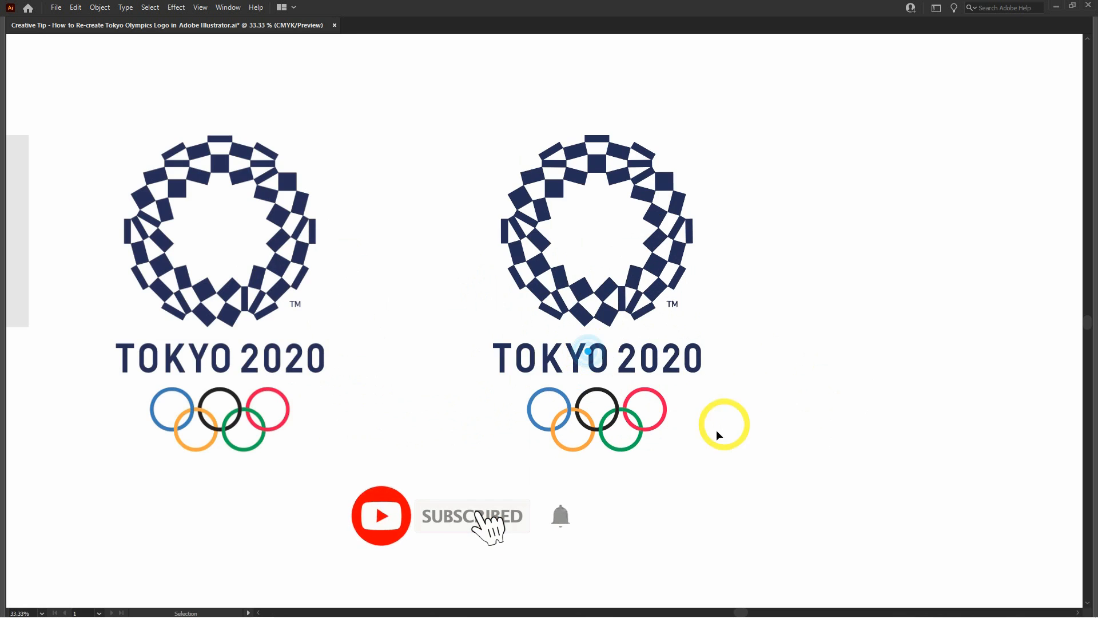
pyautogui.moveTo(658, 434); pyautogui.dragTo(743, 437)
pyautogui.moveTo(957, 480); pyautogui.dragTo(693, 481)
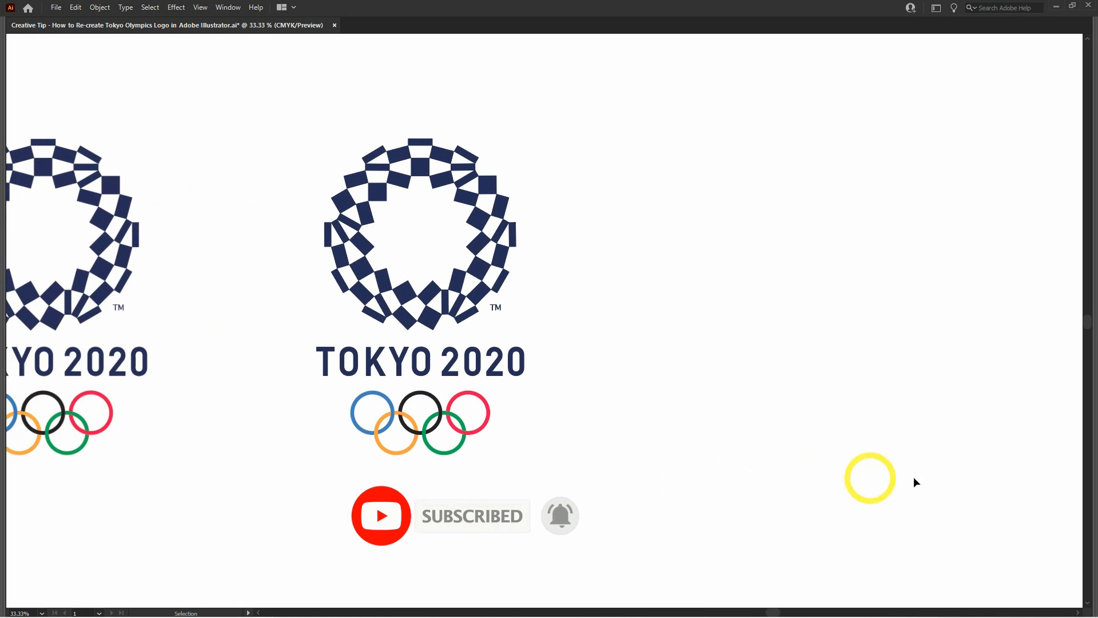